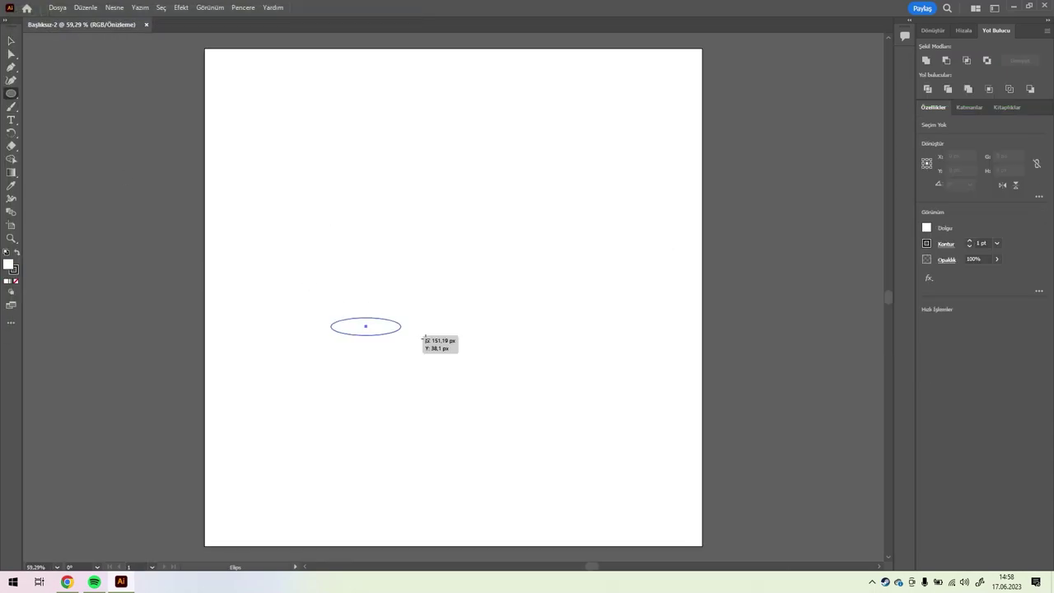
# - Draw a wide flat base ellipse and the rectangular mug body above it
pyautogui.moveTo(404, 331)
pyautogui.mouseDown()
pyautogui.moveTo(523, 353)
pyautogui.moveTo(553, 396)
pyautogui.mouseUp()
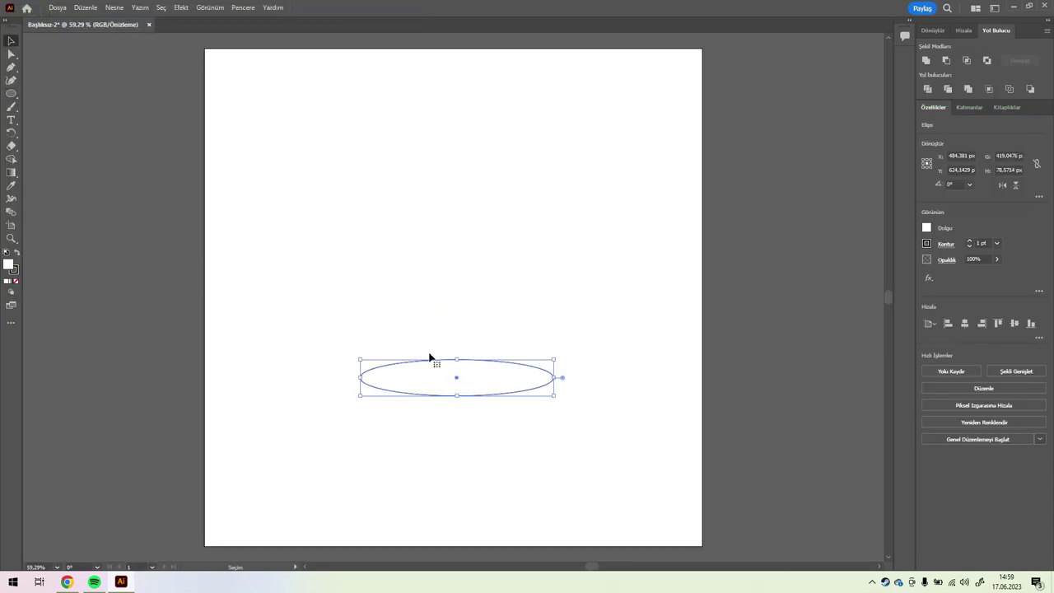
pyautogui.press('m')
pyautogui.click(431, 358)
pyautogui.click(501, 308)
pyautogui.moveTo(360, 378); pyautogui.dragTo(552, 179)
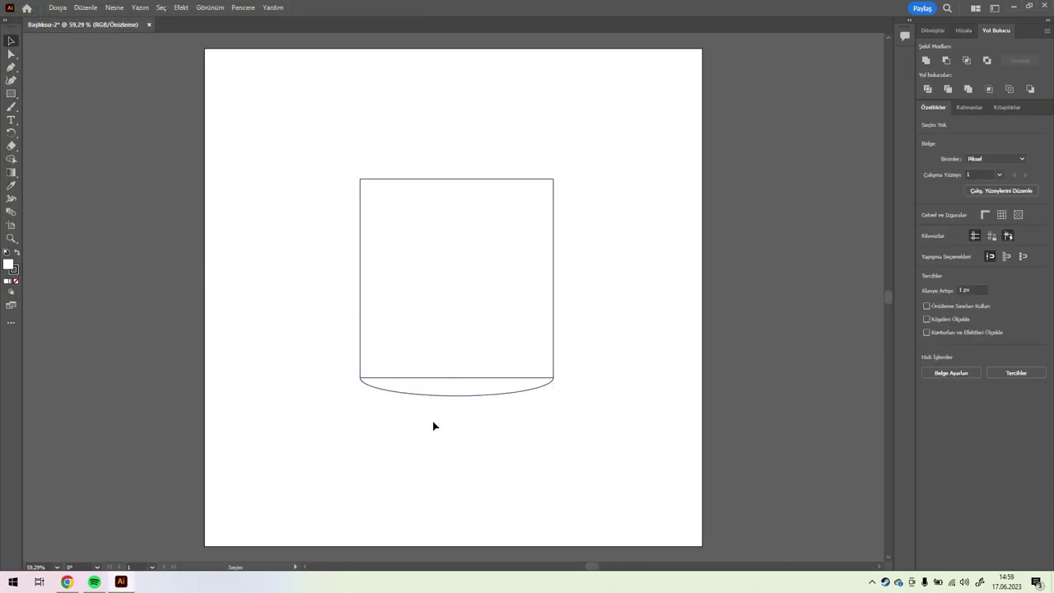
# - Copy the ellipse up to the body's top, rearrange its stacking order, and reposition the cylinder
pyautogui.press('v')
pyautogui.moveTo(432, 395); pyautogui.dragTo(442, 196)
pyautogui.rightClick(491, 174)
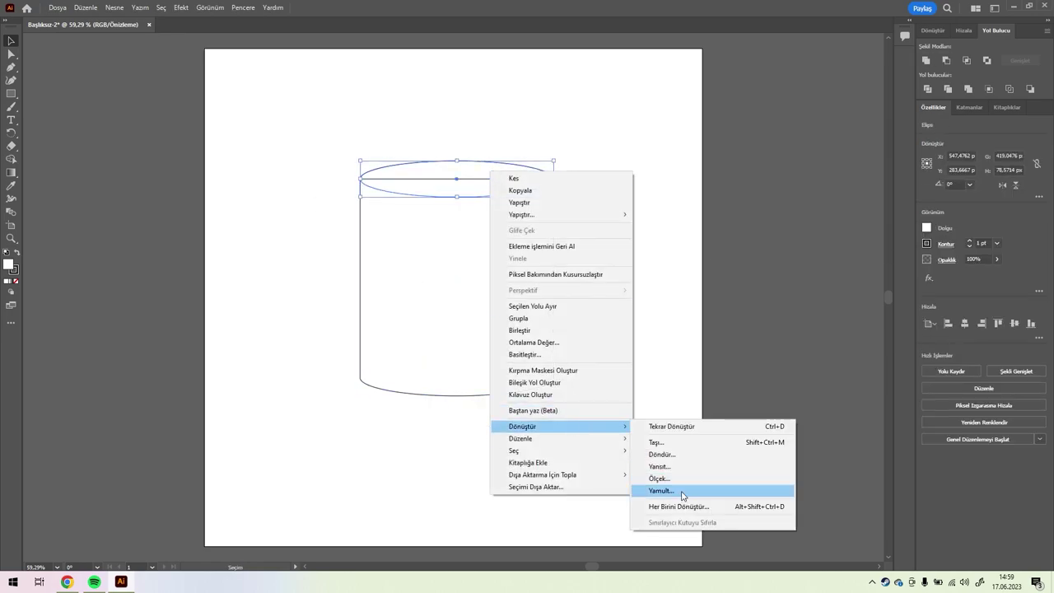
pyautogui.click(674, 492)
pyautogui.moveTo(494, 318); pyautogui.dragTo(506, 357)
pyautogui.click(622, 274)
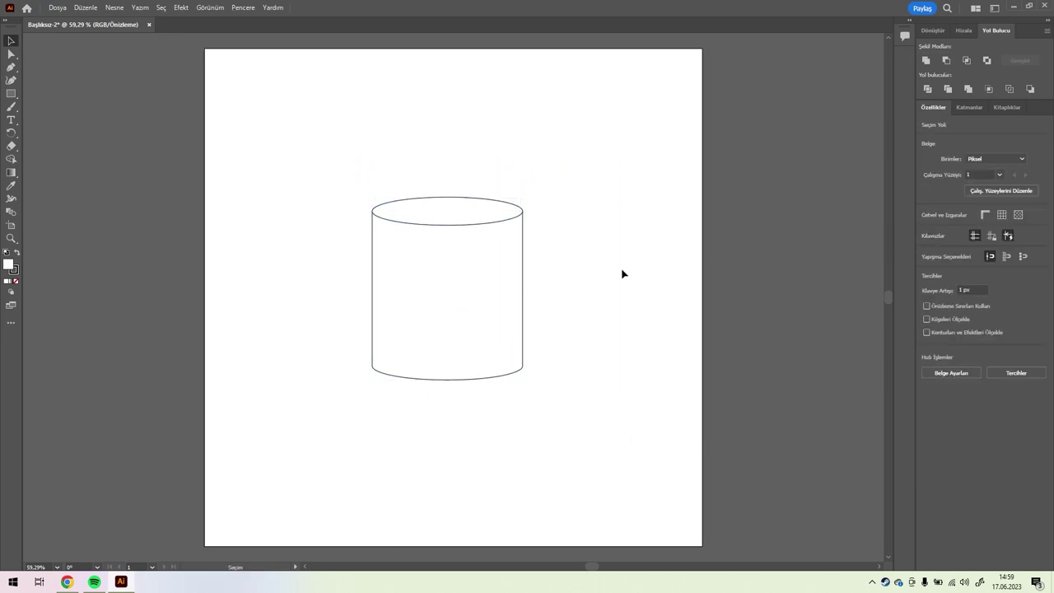
# - Give the cylinder a thick black outline and set up the 15 pt round paintbrush
pyautogui.hotkey('ctrl', 'a')
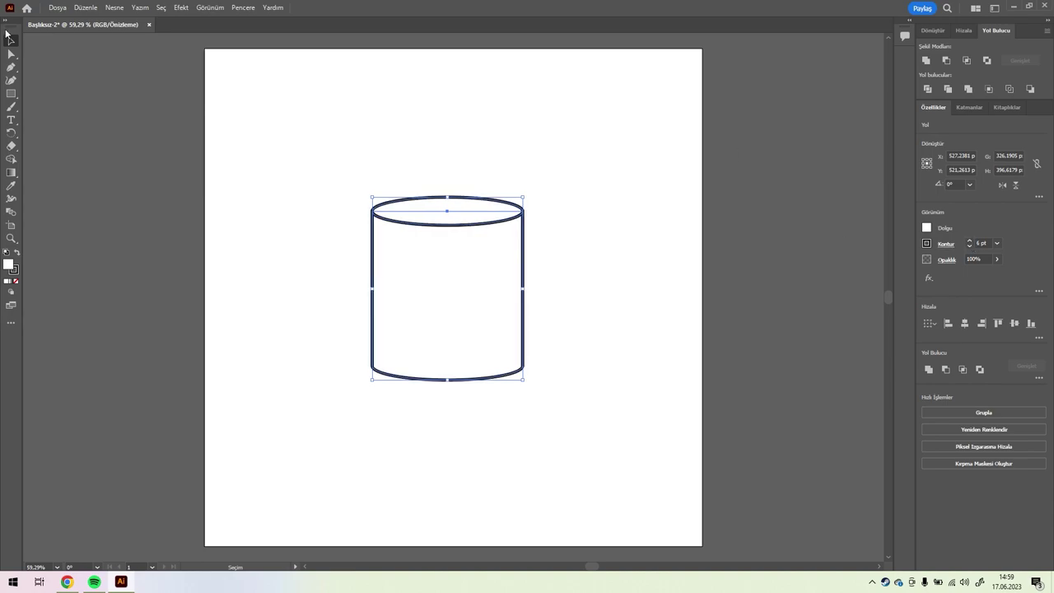
pyautogui.click(264, 154)
pyautogui.press('b')
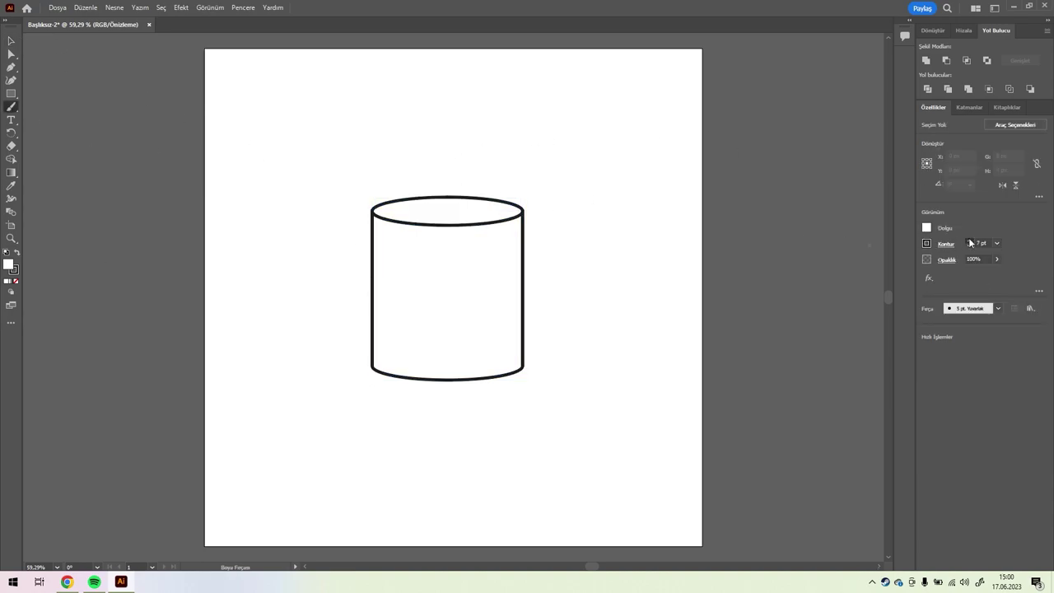
pyautogui.click(998, 308)
pyautogui.click(917, 331)
pyautogui.moveTo(367, 260); pyautogui.dragTo(354, 312)
pyautogui.hotkey('ctrl', 'z')
pyautogui.click(998, 308)
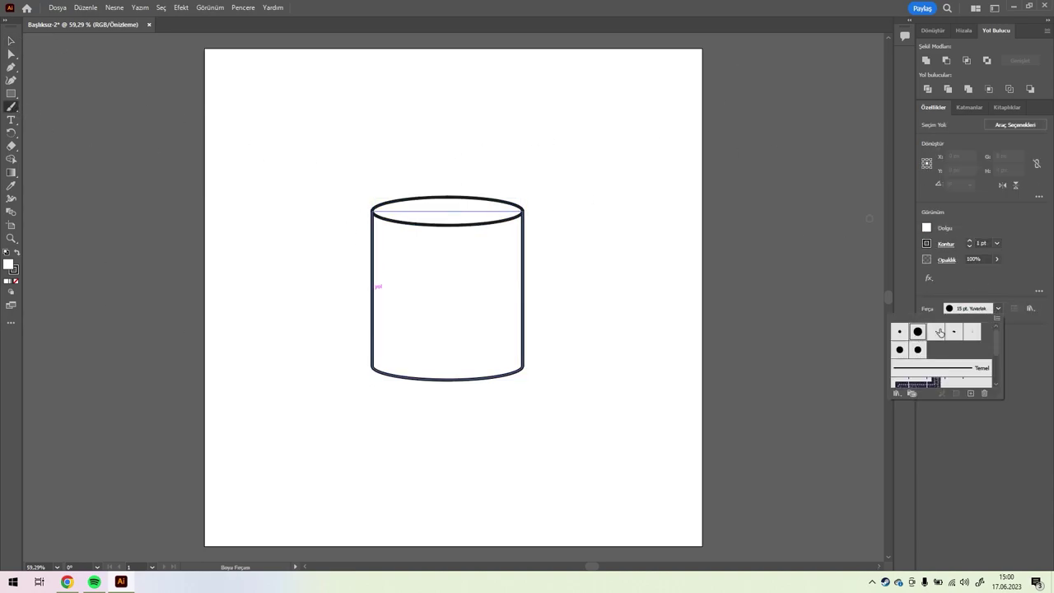
pyautogui.click(243, 7)
# - Move the brushes panel aside and paint a C-shaped handle left of the mug
pyautogui.click(336, 308)
pyautogui.moveTo(576, 107); pyautogui.dragTo(927, 145)
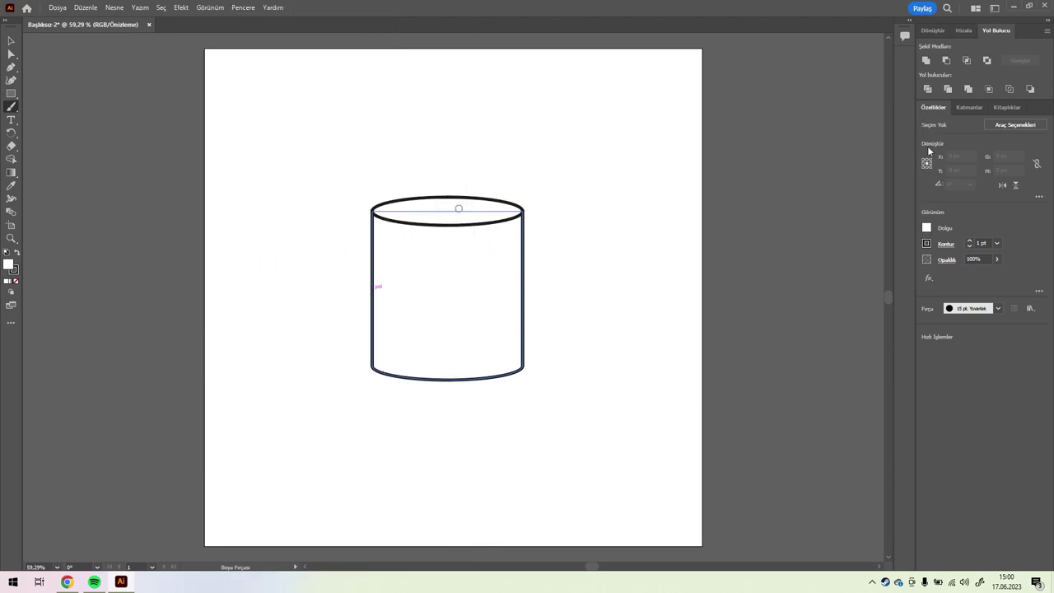
pyautogui.moveTo(380, 260); pyautogui.dragTo(380, 327)
# - Expand the painted handle stroke into a filled shape, trying and undoing a move
pyautogui.press('v')
pyautogui.click(85, 7)
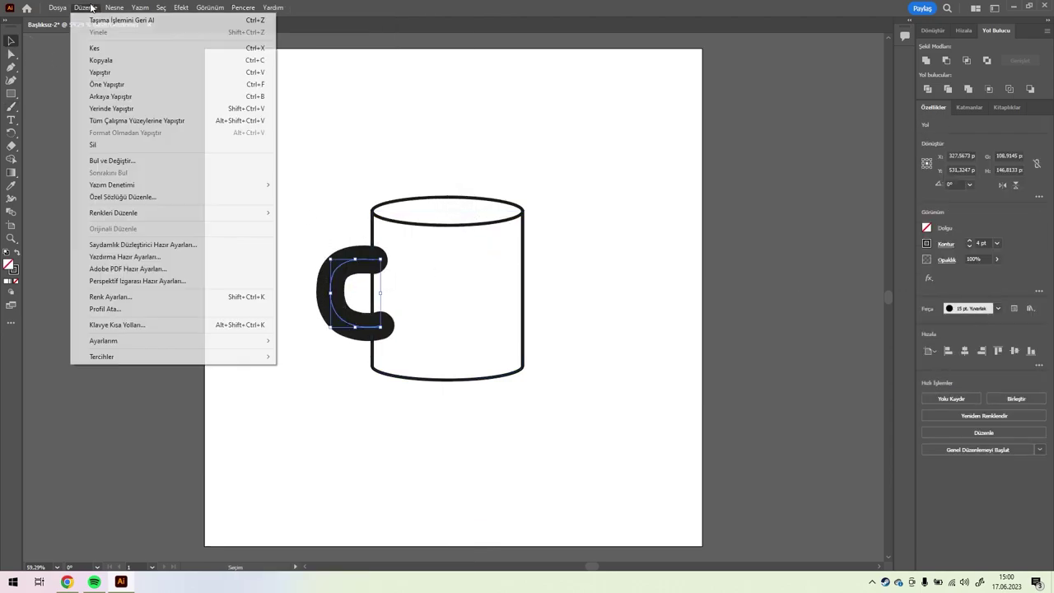
pyautogui.click(148, 160)
pyautogui.press('F6')
pyautogui.hotkey('shift', 'x')
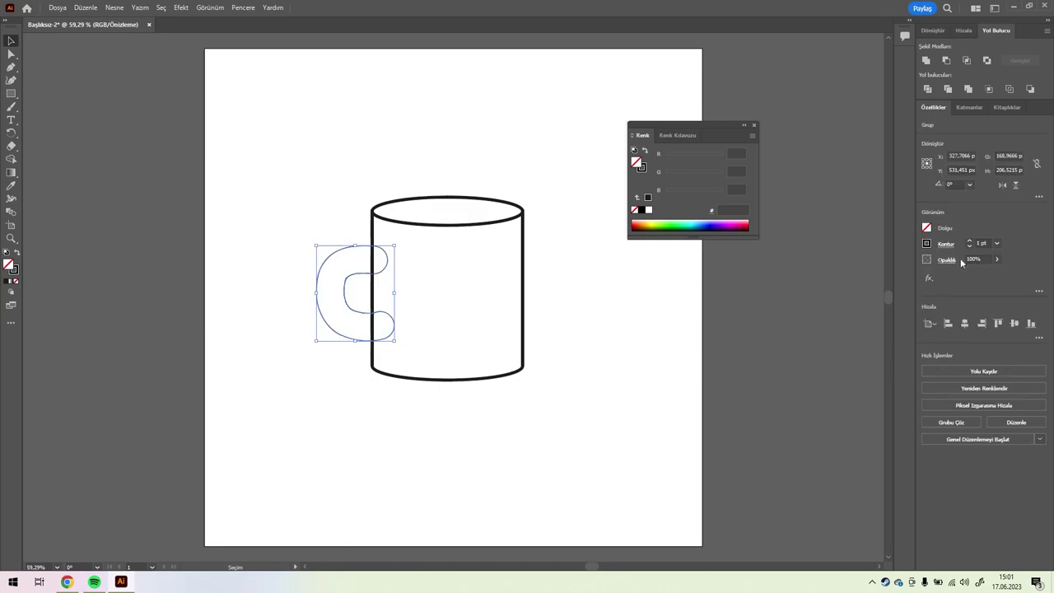
pyautogui.click(337, 284)
pyautogui.moveTo(337, 284); pyautogui.dragTo(609, 310)
pyautogui.hotkey('ctrl', 'z')
# - Zoom in on the handle, delete its path, and zoom back out
pyautogui.press('z')
pyautogui.moveTo(353, 294); pyautogui.dragTo(305, 228)
pyautogui.press('a')
pyautogui.moveTo(423, 387); pyautogui.dragTo(430, 394)
pyautogui.press('Delete')
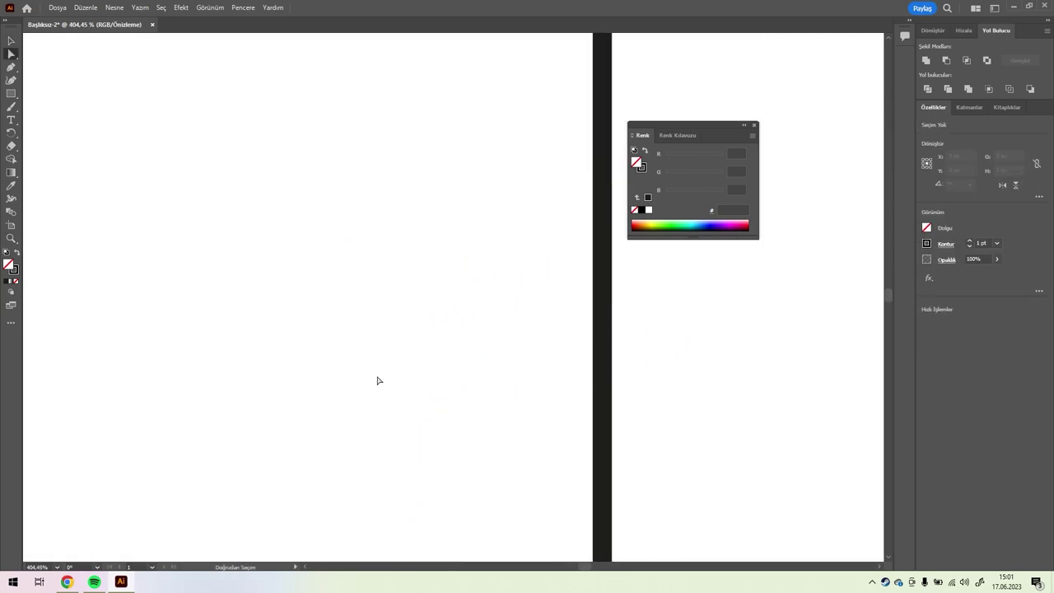
pyautogui.hotkey('ctrl', '0')
# - Redraw the handle as a smooth thick-stroked arc and convert it to an outlined shape
pyautogui.hotkey('shift', '`')
pyautogui.click(384, 256)
pyautogui.click(336, 275)
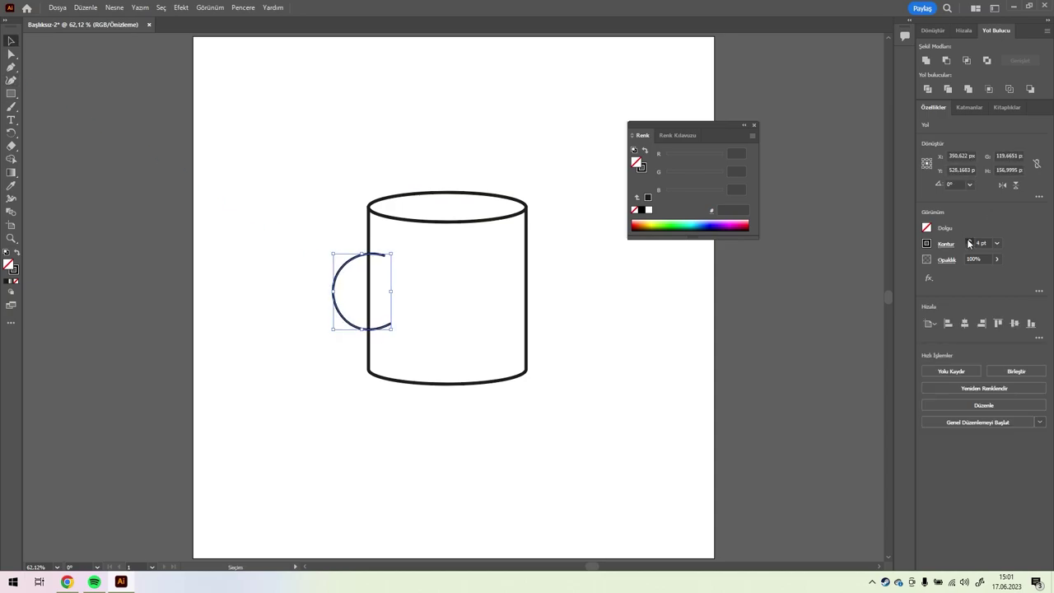
pyautogui.click(968, 243)
pyautogui.click(337, 292)
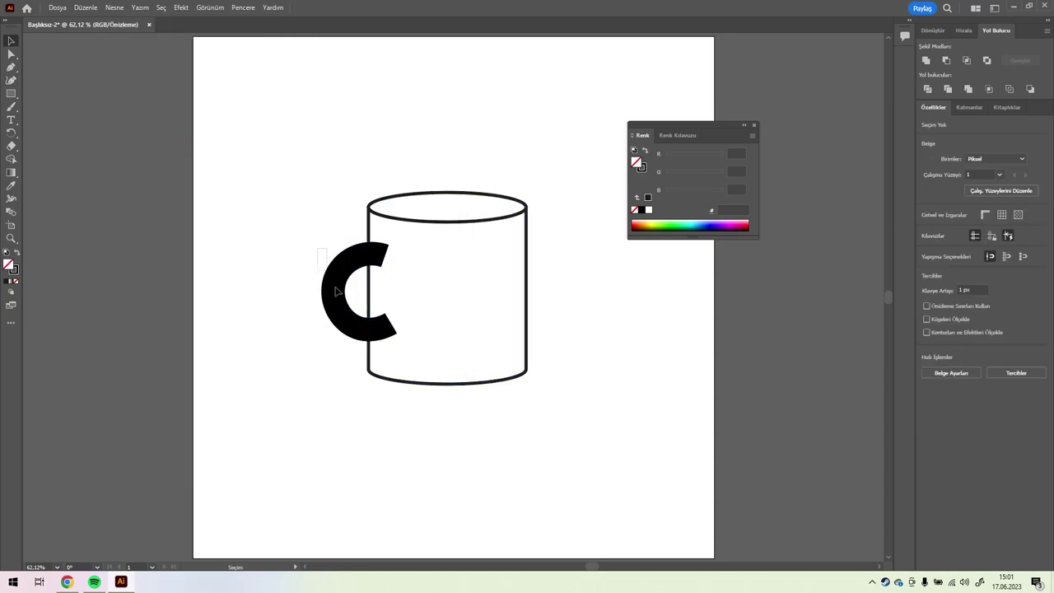
pyautogui.moveTo(337, 292); pyautogui.dragTo(329, 291)
pyautogui.click(16, 283)
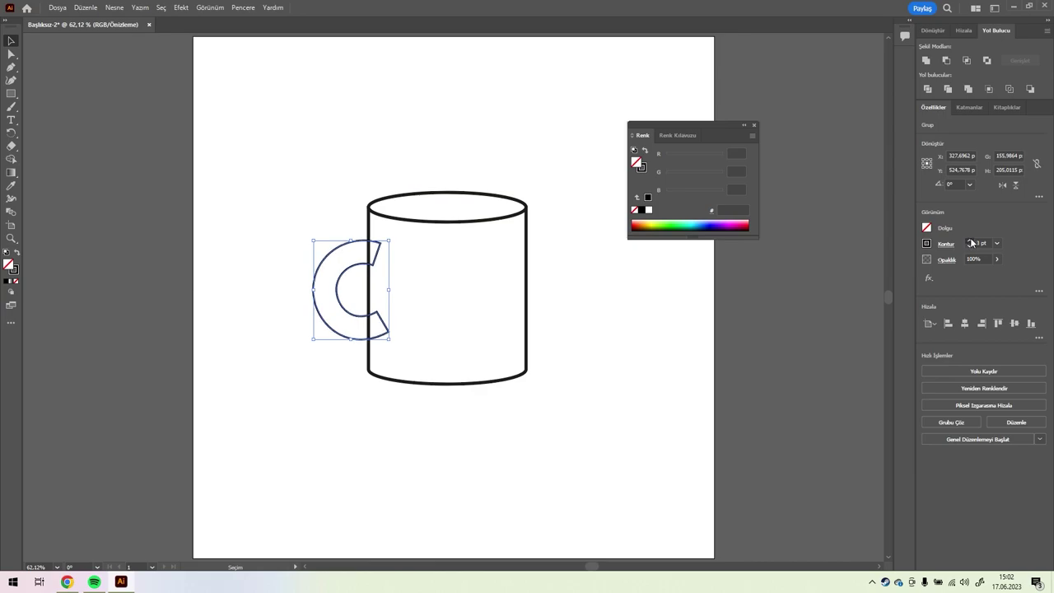
# - Send the handle behind the mug and draw a thin ellipse at the artboard top
pyautogui.hotkey('ctrl', 'a')
pyautogui.click(617, 303)
pyautogui.rightClick(327, 288)
pyautogui.click(506, 515)
pyautogui.click(514, 480)
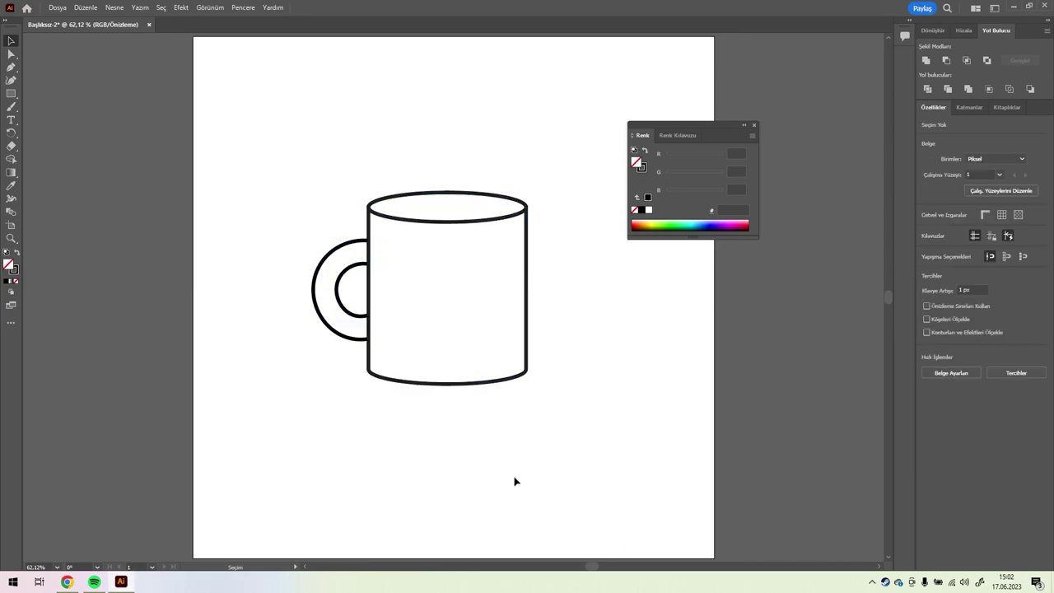
pyautogui.moveTo(11, 93); pyautogui.dragTo(49, 105)
pyautogui.moveTo(306, 82); pyautogui.dragTo(573, 90)
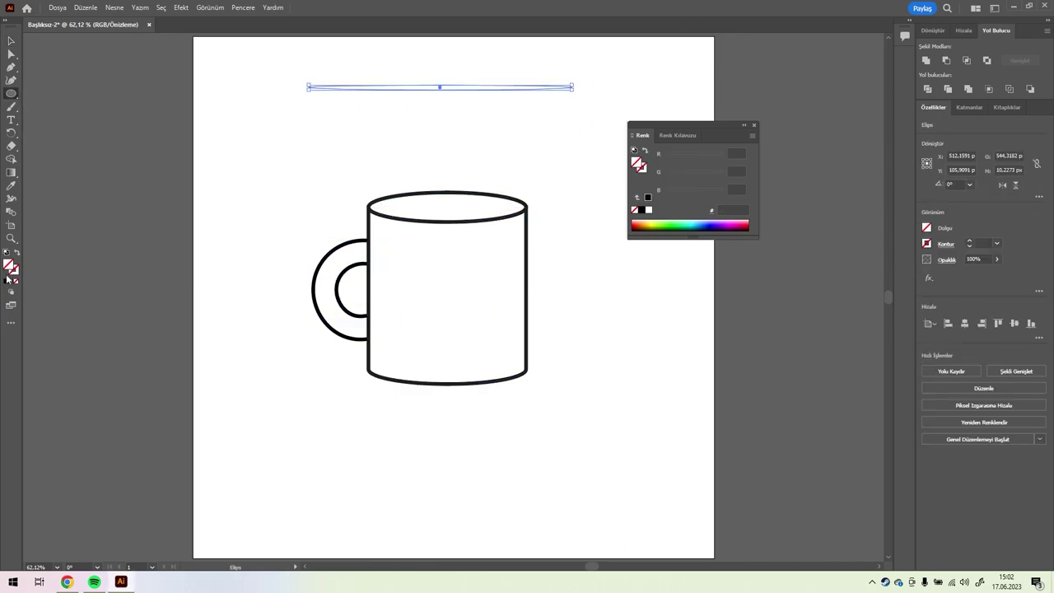
# - Start a new pattern brush from the ellipse in the Brushes panel, then cancel its options
pyautogui.click(242, 7)
pyautogui.click(280, 45)
pyautogui.click(898, 279)
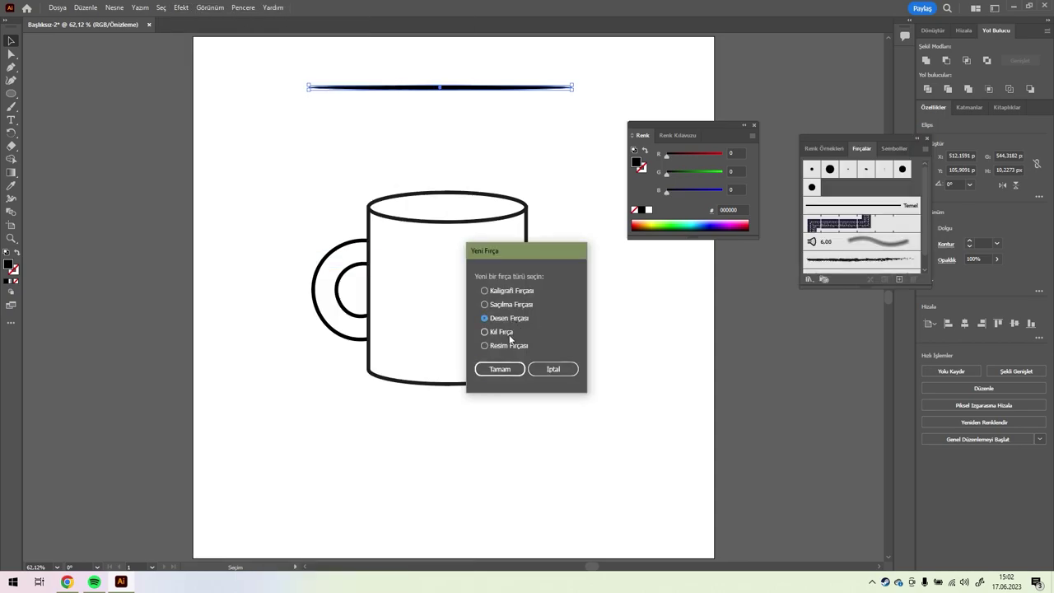
pyautogui.click(508, 354)
pyautogui.click(499, 370)
pyautogui.click(670, 438)
# - Undo a trial brush stroke, delete the thin top ellipse, and show the Transparency panel
pyautogui.click(245, 123)
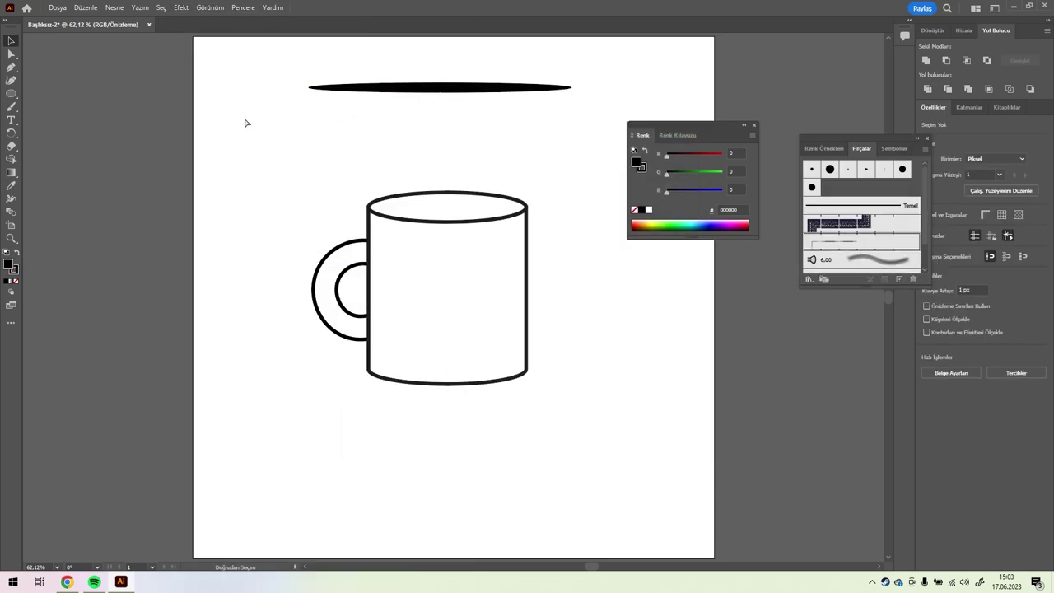
pyautogui.press('b')
pyautogui.moveTo(568, 331); pyautogui.dragTo(533, 466)
pyautogui.hotkey('ctrl', 'z')
pyautogui.press('v')
pyautogui.click(470, 87)
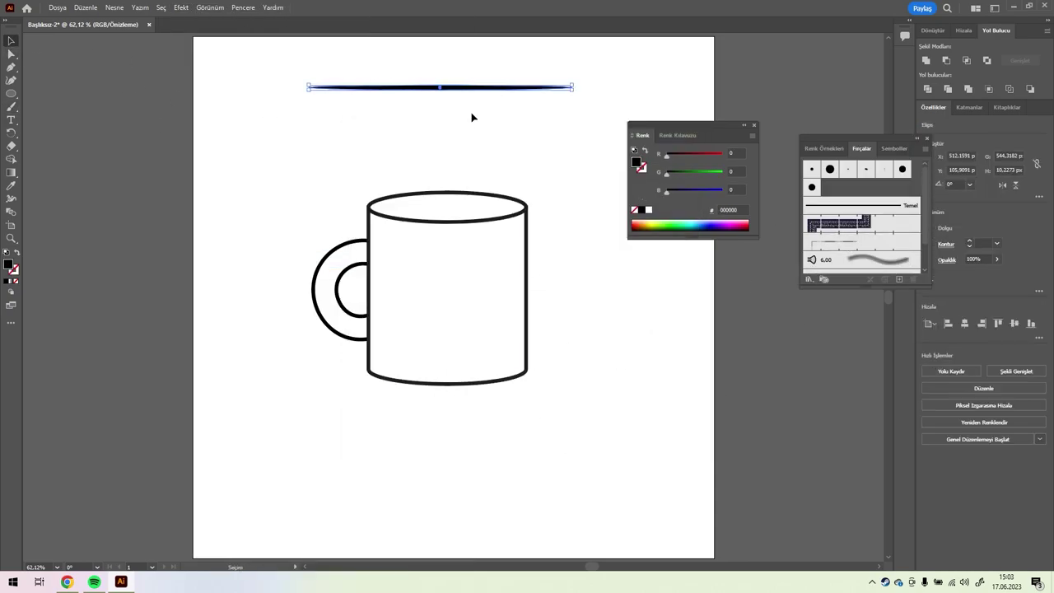
pyautogui.press('Delete')
pyautogui.click(243, 8)
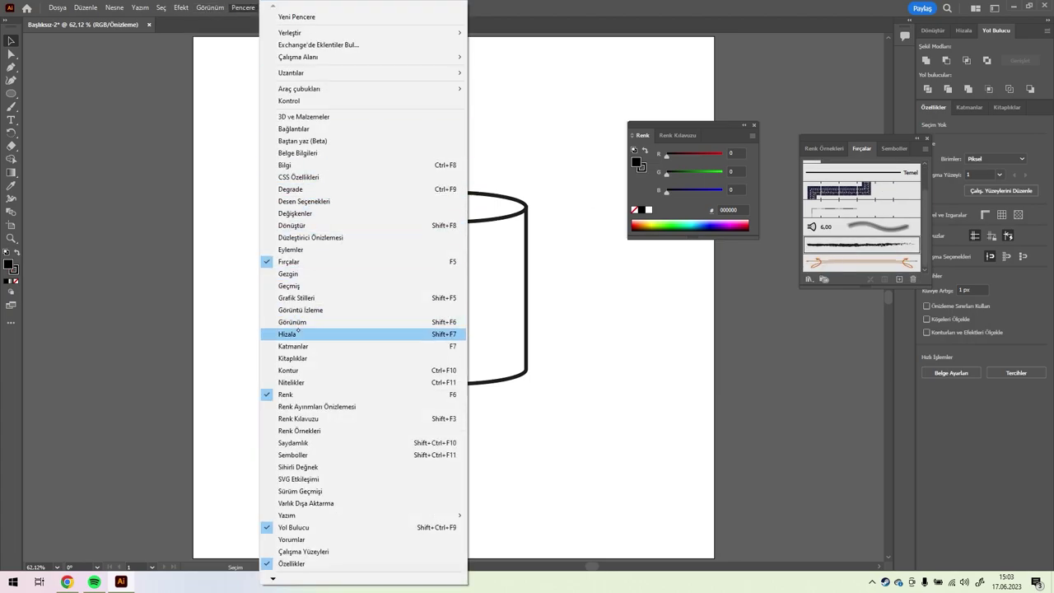
pyautogui.click(295, 383)
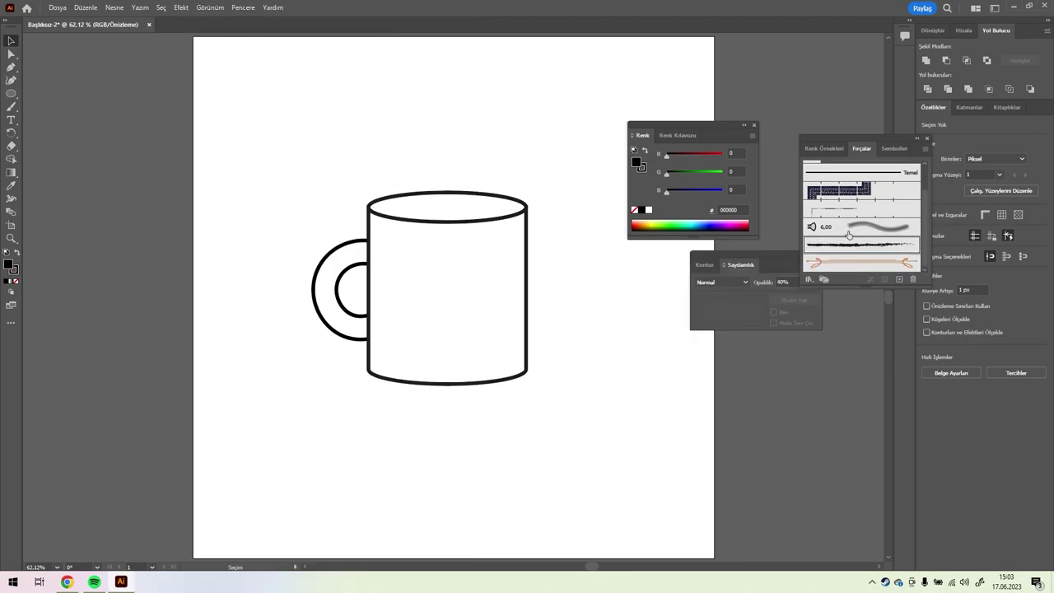
# - At 14% brush opacity and 150% zoom, sketch the eyes, a pointed shape and freckles
pyautogui.write('b')
pyautogui.write('14')
pyautogui.click(56, 566)
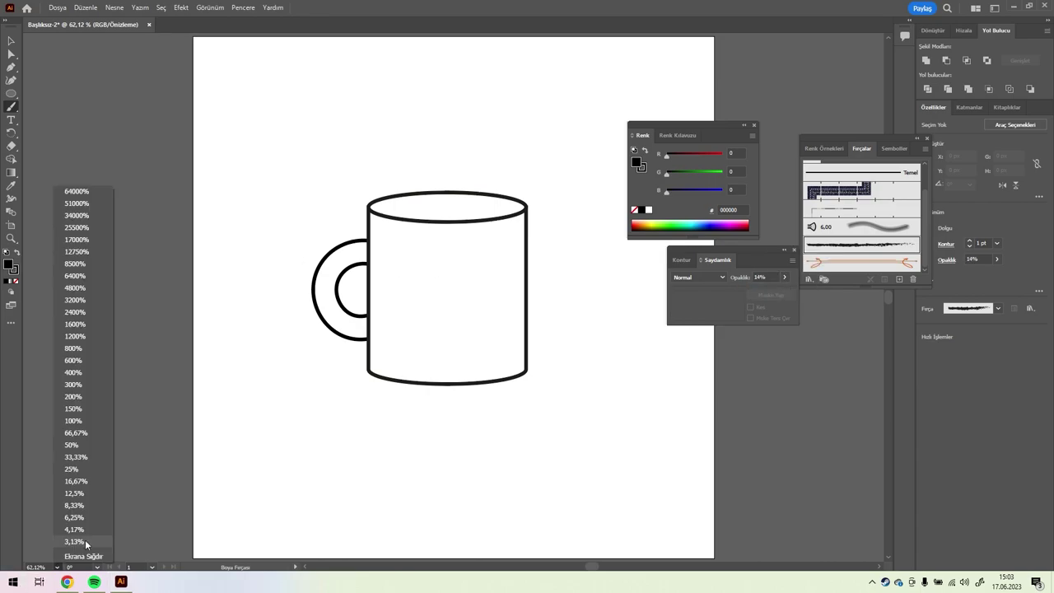
pyautogui.click(82, 399)
pyautogui.moveTo(364, 203); pyautogui.dragTo(387, 198)
pyautogui.moveTo(485, 201); pyautogui.dragTo(502, 273)
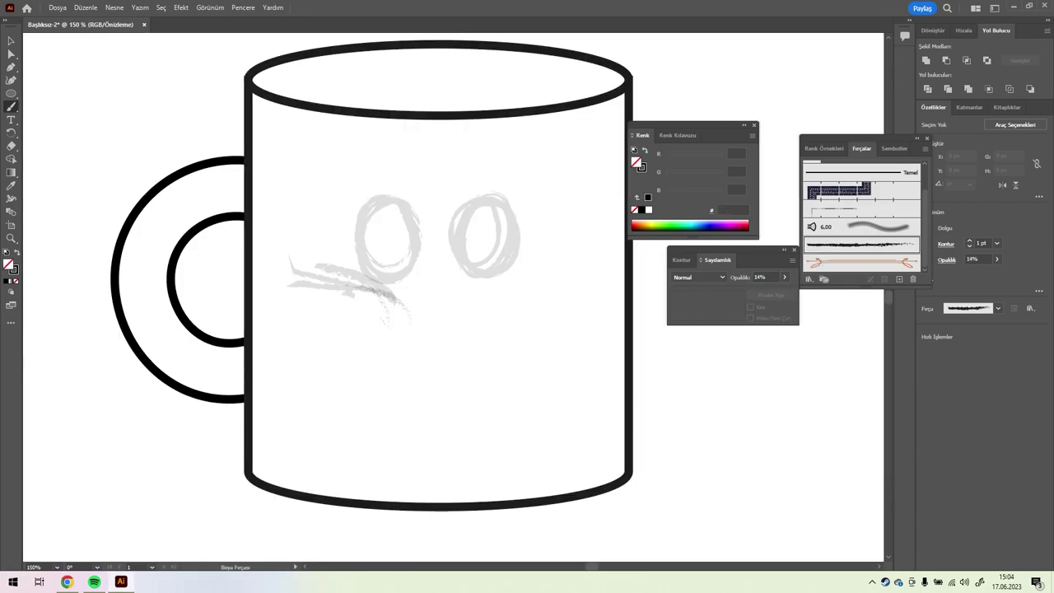
pyautogui.hotkey('ctrl', 'z')
pyautogui.moveTo(337, 252); pyautogui.dragTo(399, 325)
pyautogui.moveTo(546, 229); pyautogui.dragTo(508, 265)
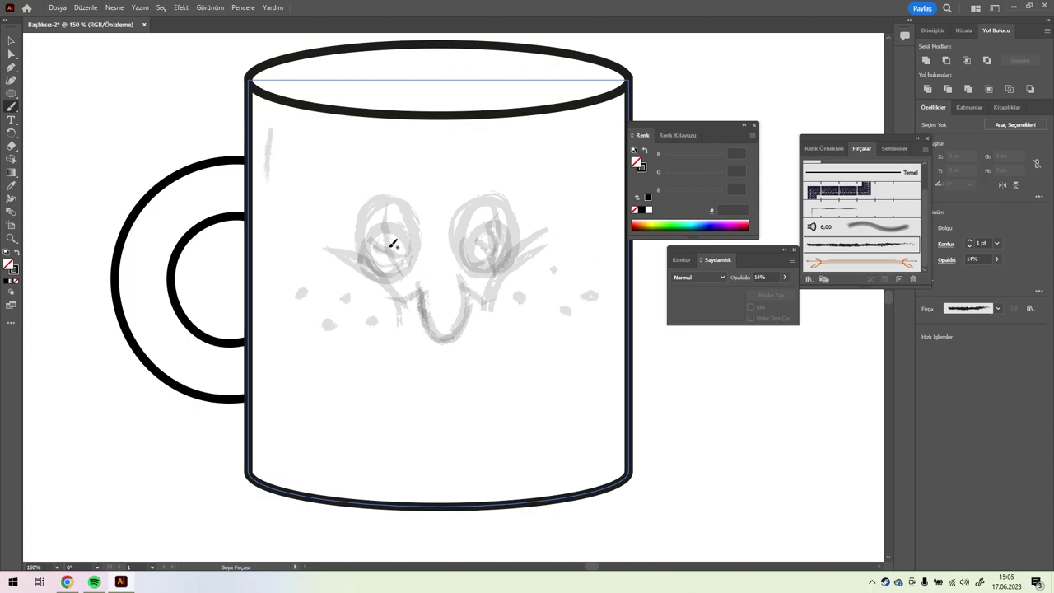
# - Cut the sketch, paste it in place on a new layer, and nudge it up
pyautogui.click(969, 107)
pyautogui.press('v')
pyautogui.hotkey('ctrl', 'a')
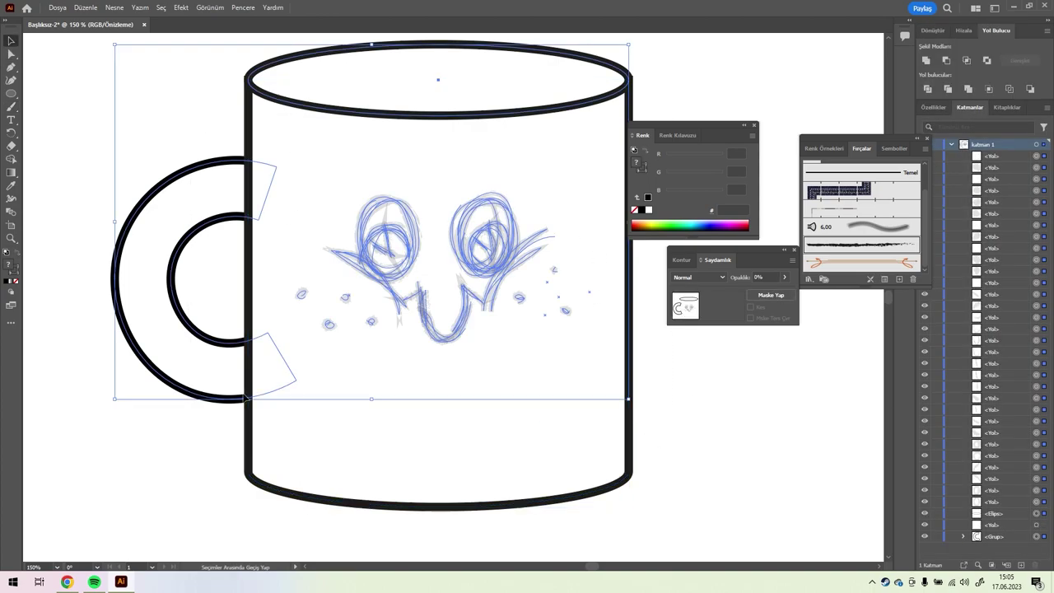
pyautogui.hotkey('ctrl', 'x')
pyautogui.hotkey('ctrl', 'l')
pyautogui.hotkey('ctrl', 'f')
pyautogui.moveTo(464, 364); pyautogui.dragTo(454, 341)
pyautogui.click(94, 104)
# - Dock the brushes and transparency panels, close the colour panel, and fit the artboard
pyautogui.moveTo(861, 148); pyautogui.dragTo(992, 95)
pyautogui.moveTo(702, 259)
pyautogui.mouseDown()
pyautogui.moveTo(788, 24)
pyautogui.moveTo(946, 26)
pyautogui.mouseUp()
pyautogui.click(753, 125)
pyautogui.hotkey('ctrl', '0')
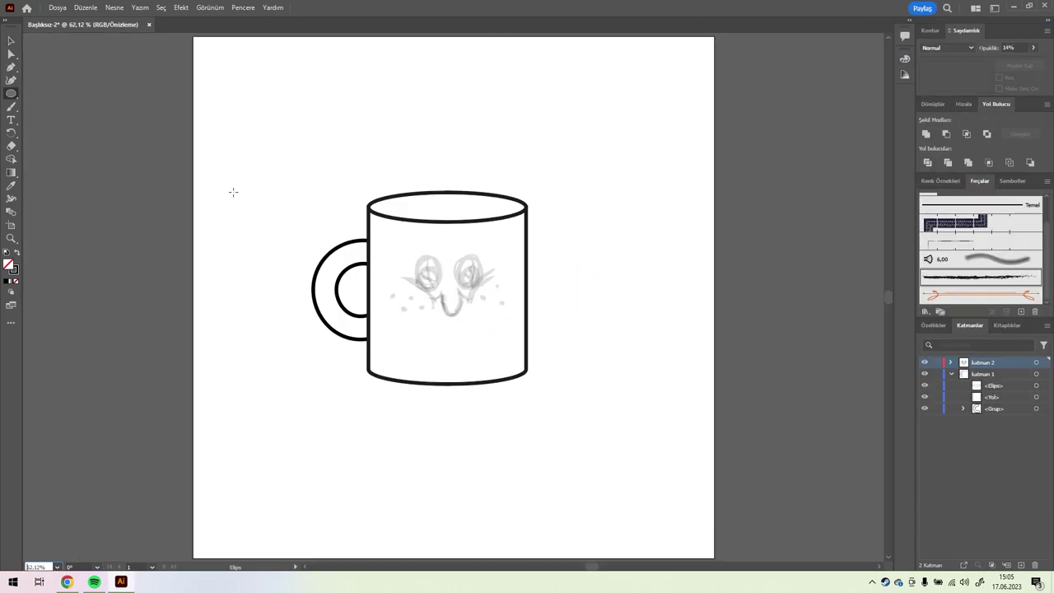
# - Duplicate the top ellipse slightly lower, then delete the leftover crescent piece from the rim group
pyautogui.press('v')
pyautogui.moveTo(447, 221); pyautogui.dragTo(446, 233)
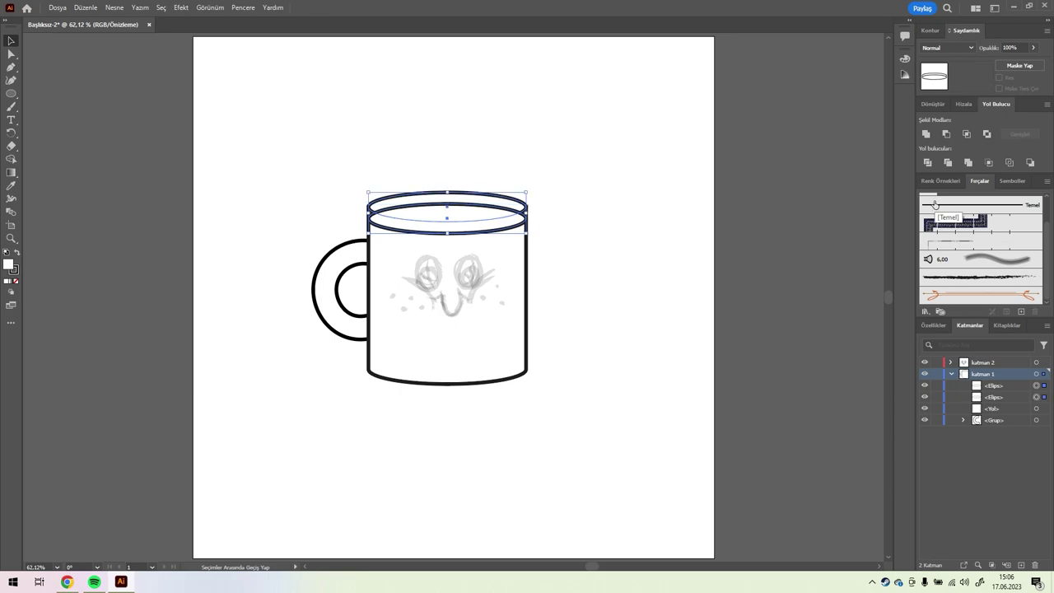
pyautogui.click(990, 164)
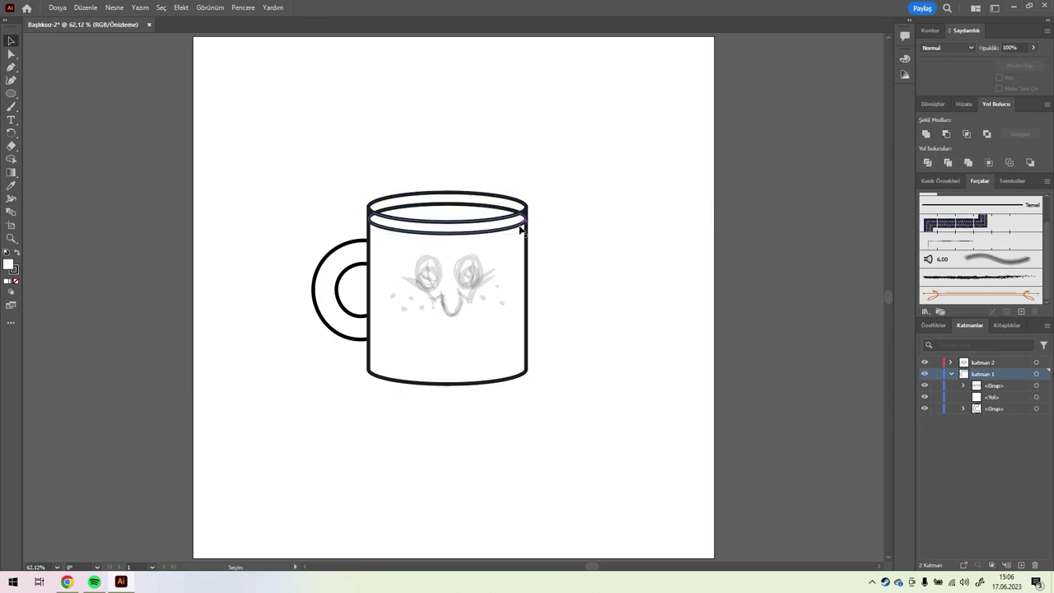
pyautogui.doubleClick(526, 233)
pyautogui.moveTo(526, 233); pyautogui.dragTo(581, 256)
pyautogui.press('Delete')
pyautogui.press('Escape')
# - Fill the rim ellipse with dark brown coffee colour and exit isolation mode
pyautogui.doubleClick(8, 264)
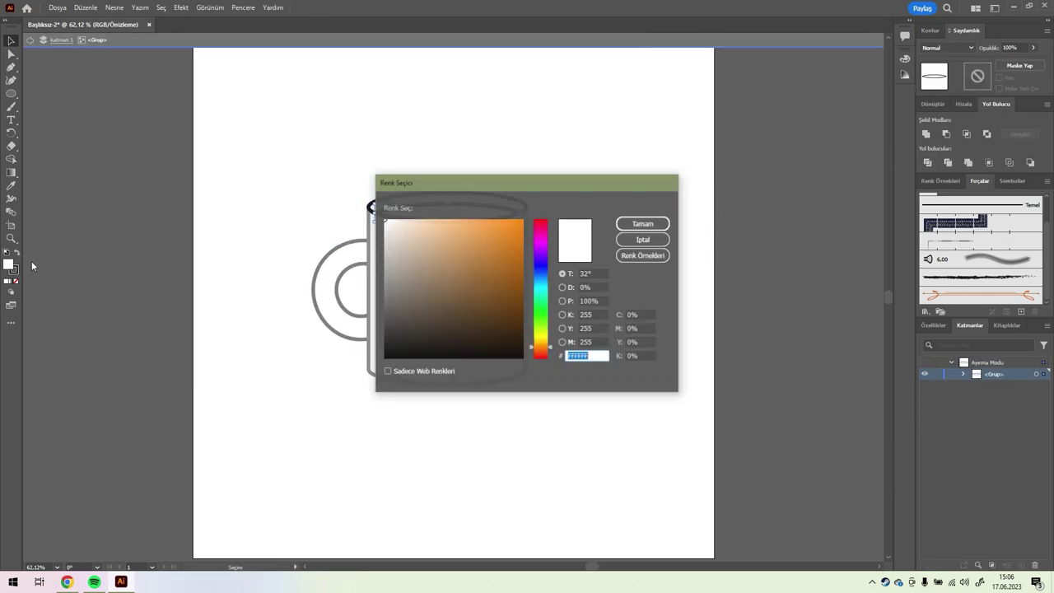
pyautogui.press('Return')
pyautogui.press('Escape')
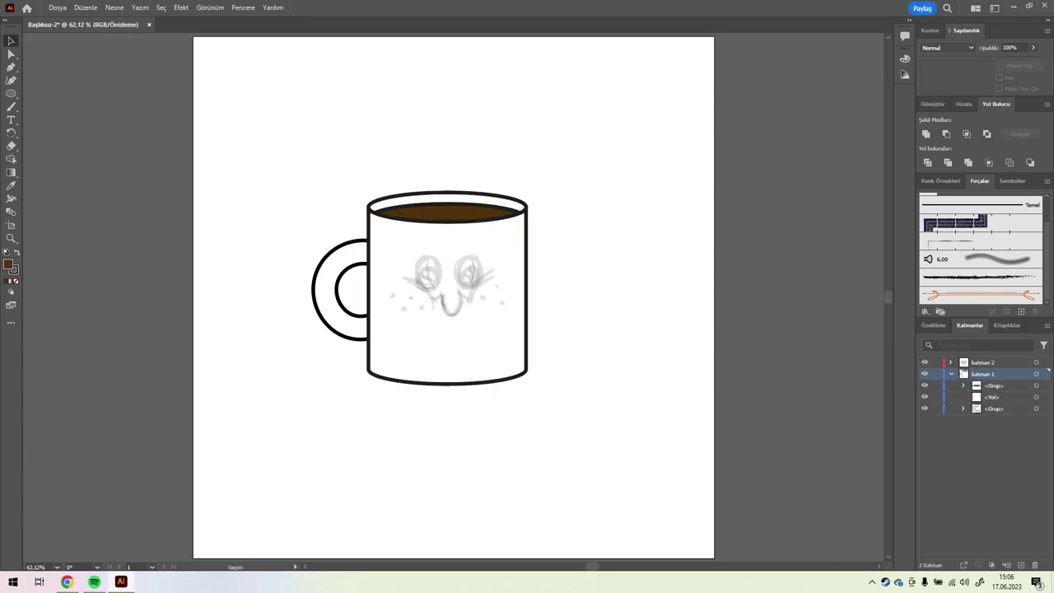
# - Paint bent arms on both sides and two legs below the mug, then expand them into outlines
pyautogui.press('b')
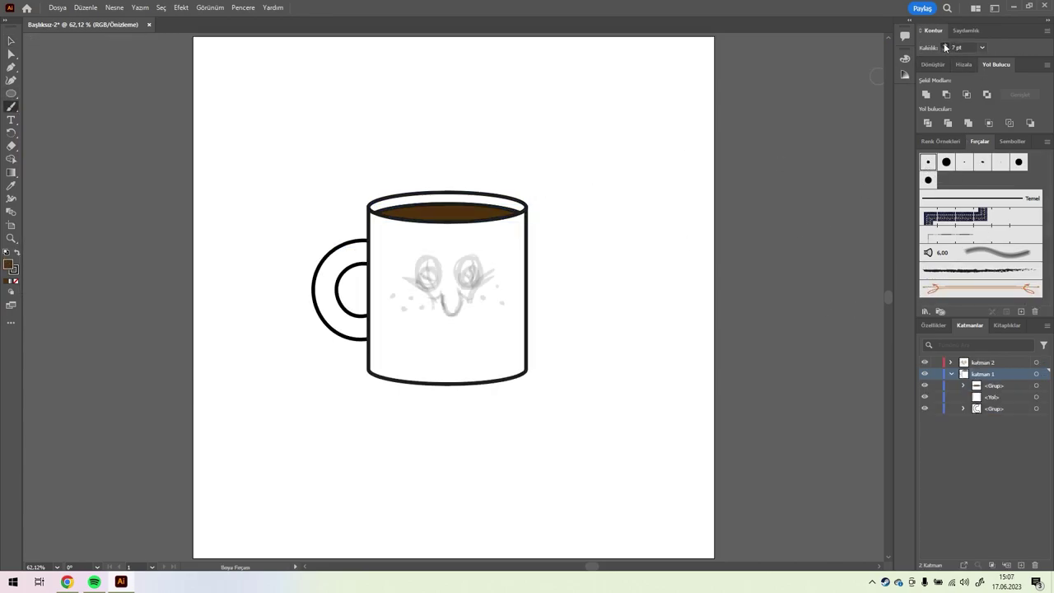
pyautogui.moveTo(523, 279); pyautogui.dragTo(600, 353)
pyautogui.moveTo(279, 362); pyautogui.dragTo(366, 284)
pyautogui.hotkey('ctrl', 'z')
pyautogui.hotkey('ctrl', 'z')
pyautogui.moveTo(517, 279); pyautogui.dragTo(601, 292)
pyautogui.moveTo(374, 290); pyautogui.dragTo(284, 296)
pyautogui.moveTo(479, 377); pyautogui.dragTo(479, 453)
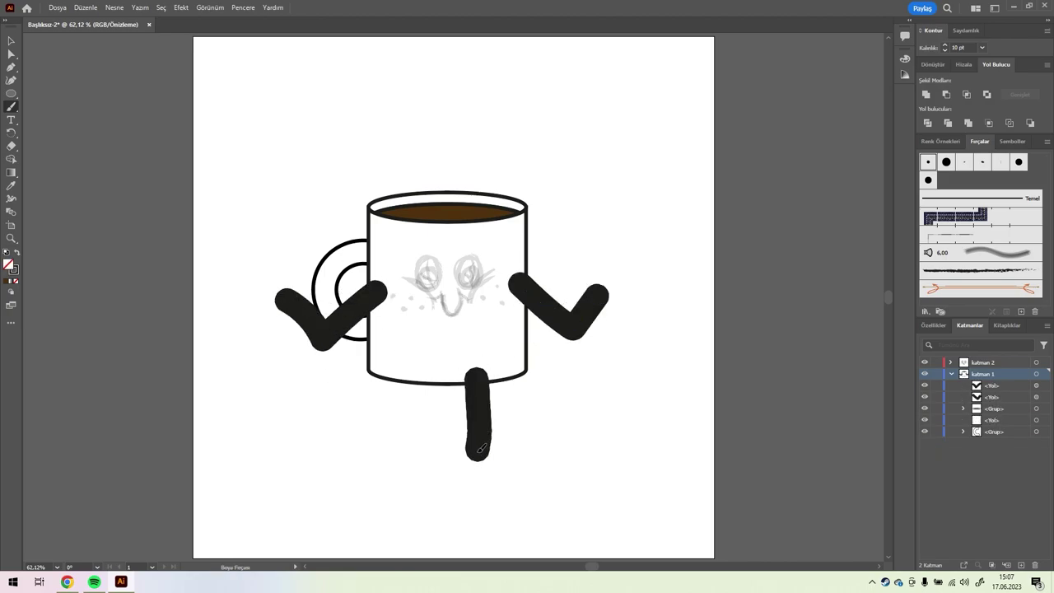
pyautogui.moveTo(434, 372); pyautogui.dragTo(346, 402)
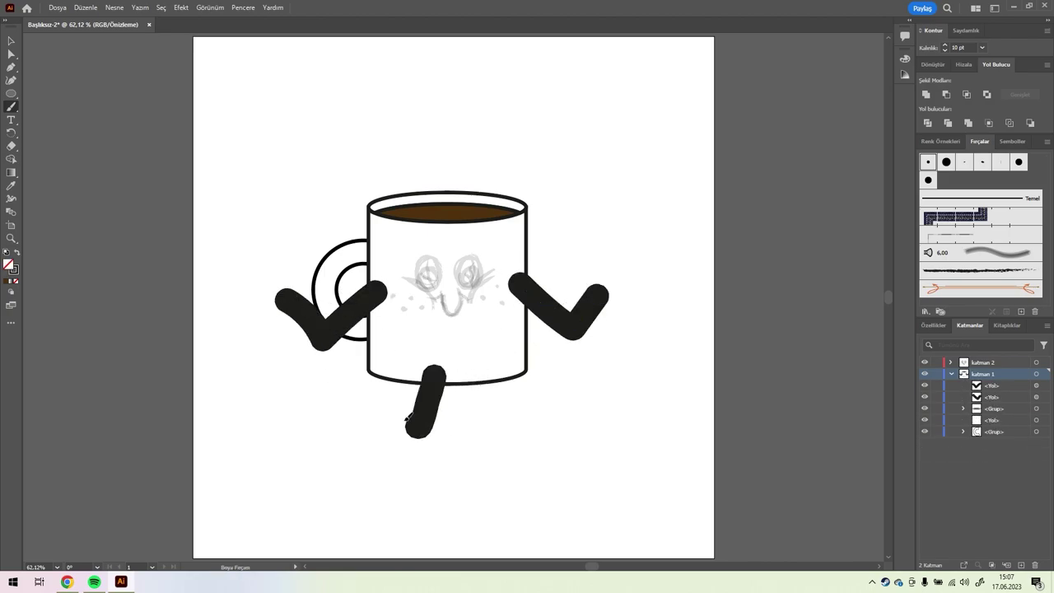
pyautogui.moveTo(488, 445); pyautogui.dragTo(219, 286)
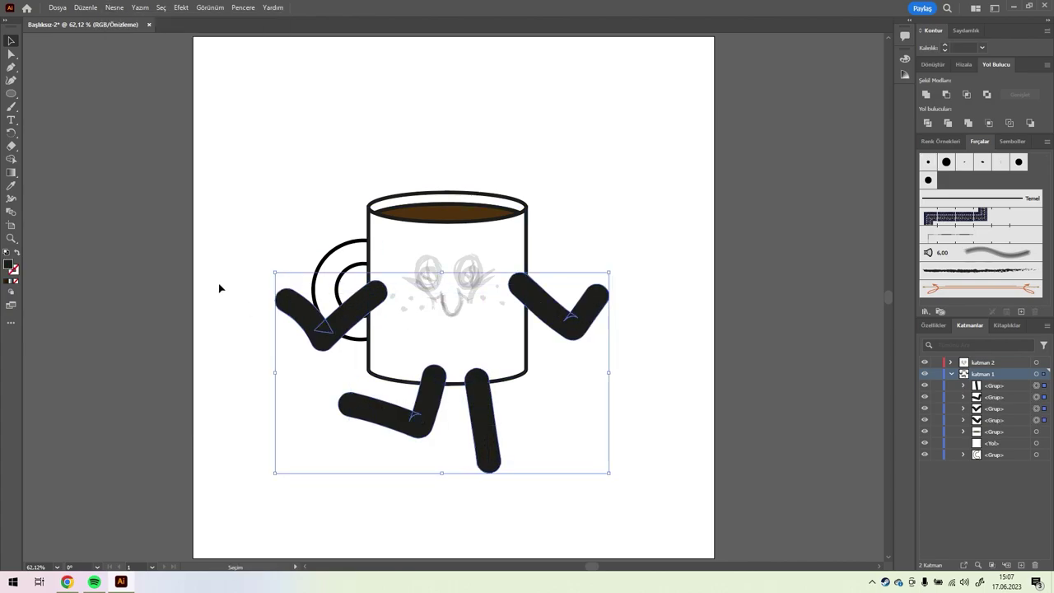
pyautogui.click(926, 94)
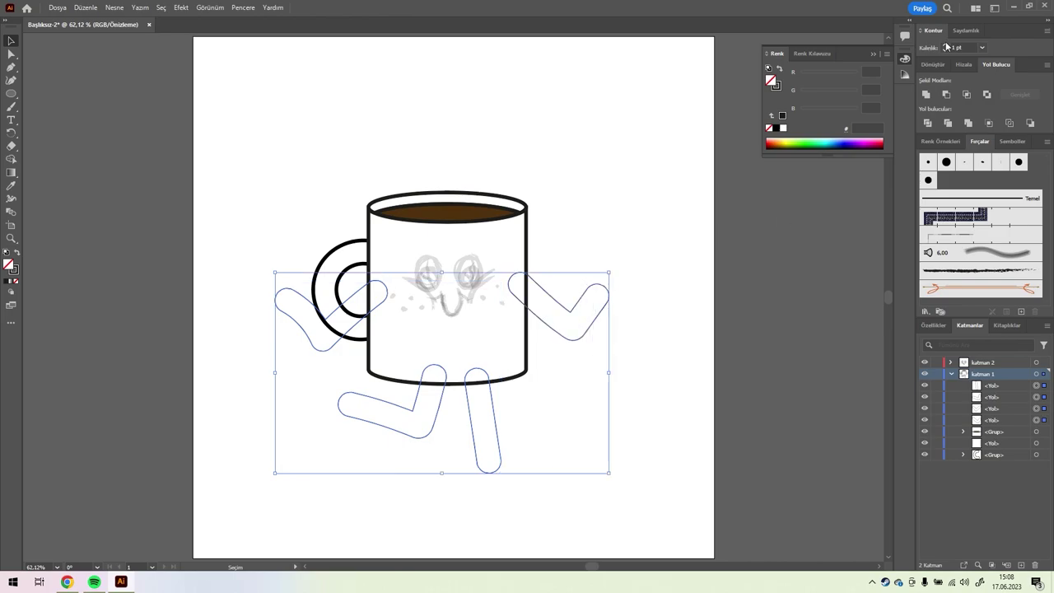
# - Fill the limbs with white FFFFFF and send the left arm behind the mug
pyautogui.doubleClick(12, 268)
pyautogui.write('ffffff')
pyautogui.press('Return')
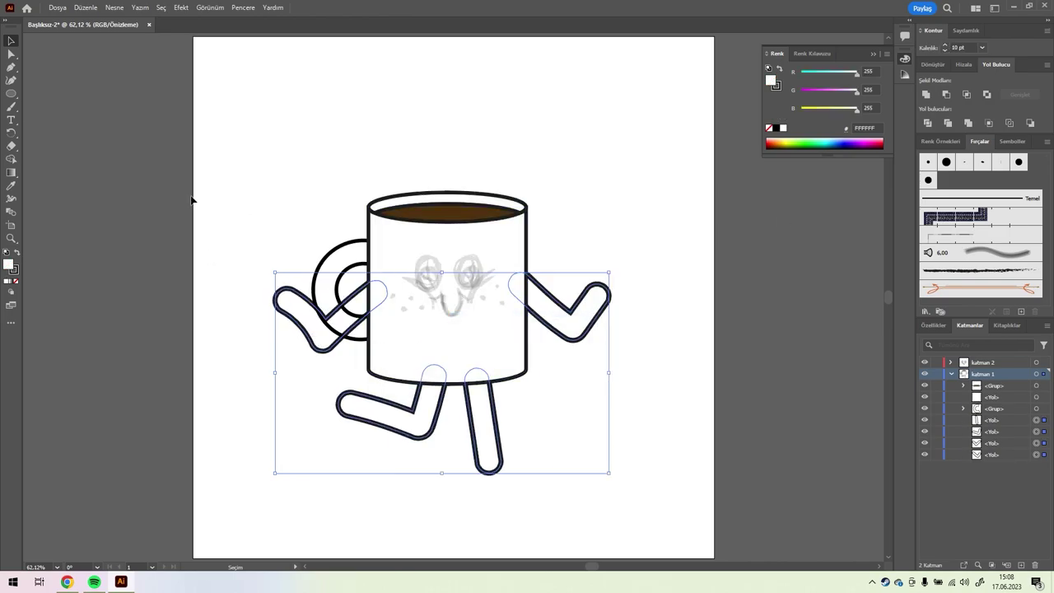
pyautogui.click(301, 312)
pyautogui.rightClick(298, 317)
pyautogui.click(493, 541)
pyautogui.rightClick(318, 313)
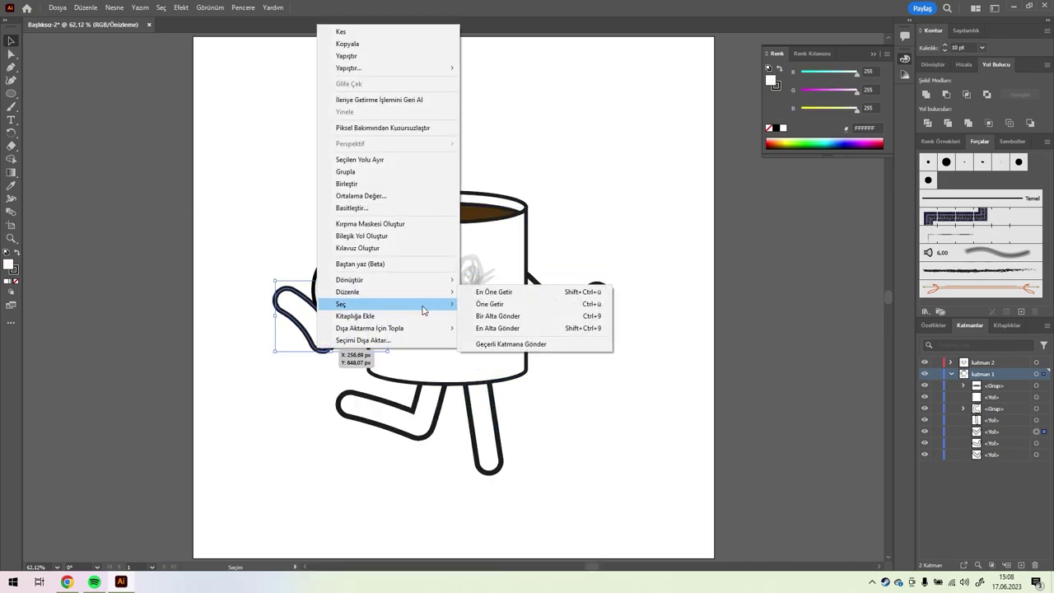
pyautogui.click(494, 322)
pyautogui.click(333, 159)
# - Remove a stray brush stroke, add a new top layer, and zoom to 100%
pyautogui.moveTo(630, 458); pyautogui.dragTo(631, 458)
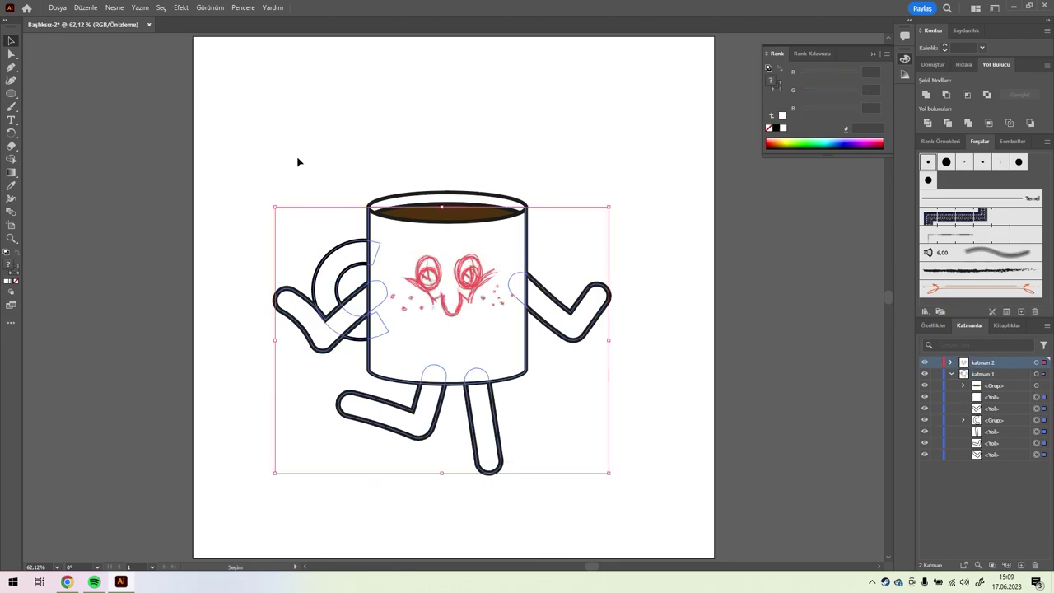
pyautogui.click(878, 212)
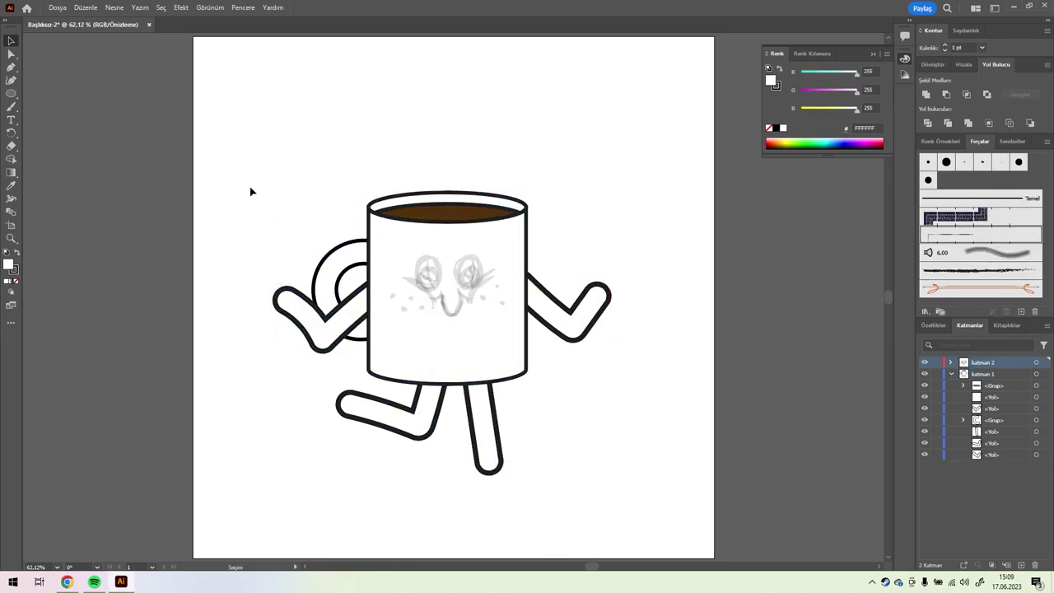
pyautogui.press('b')
pyautogui.moveTo(272, 176); pyautogui.dragTo(387, 99)
pyautogui.hotkey('ctrl', 'z')
pyautogui.press('v')
pyautogui.click(330, 280)
pyautogui.click(696, 209)
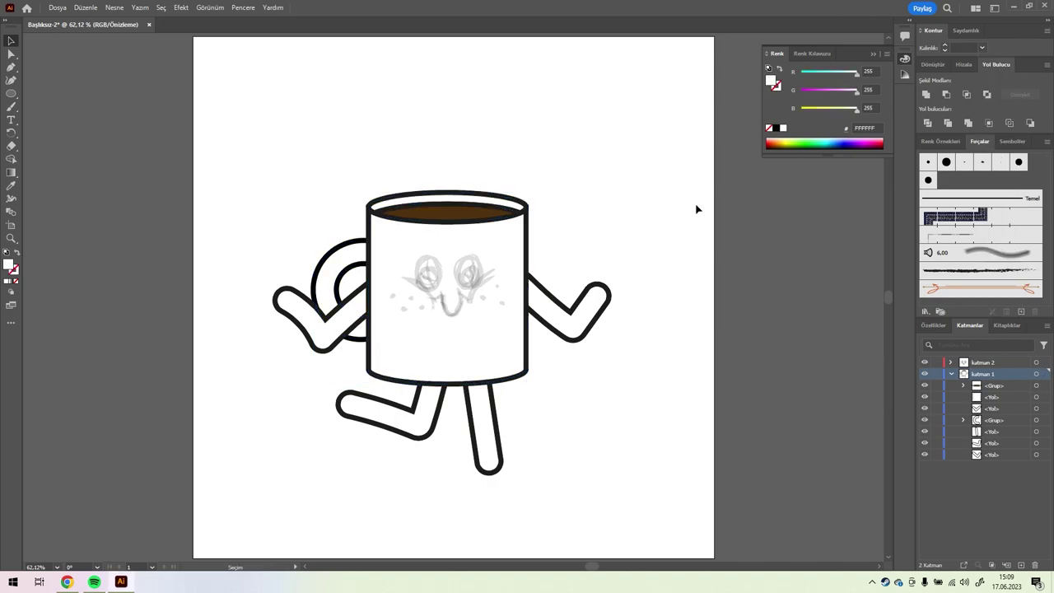
pyautogui.hotkey('ctrl', 'l')
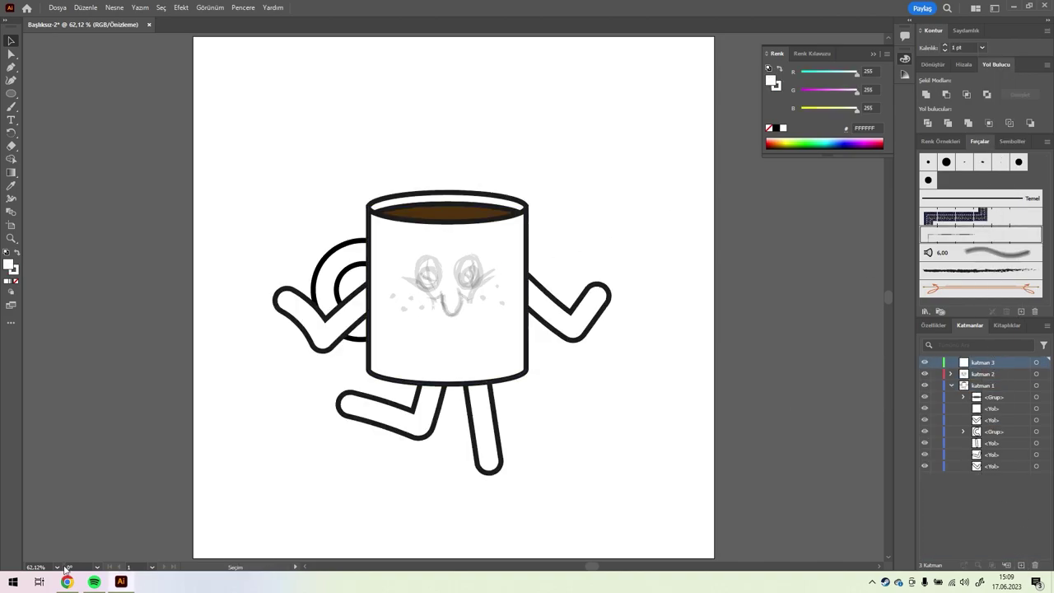
pyautogui.hotkey('ctrl', '1')
# - Ink both eyelid curves and eye outlines in black, fill the pupils black, and zoom to 200%
pyautogui.press('b')
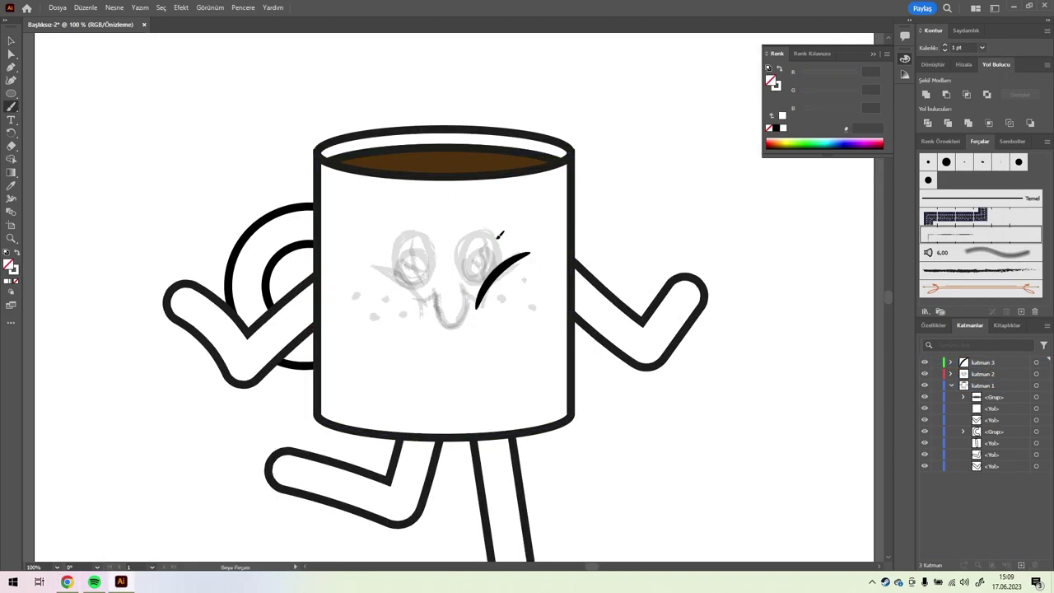
pyautogui.moveTo(493, 255); pyautogui.dragTo(468, 259)
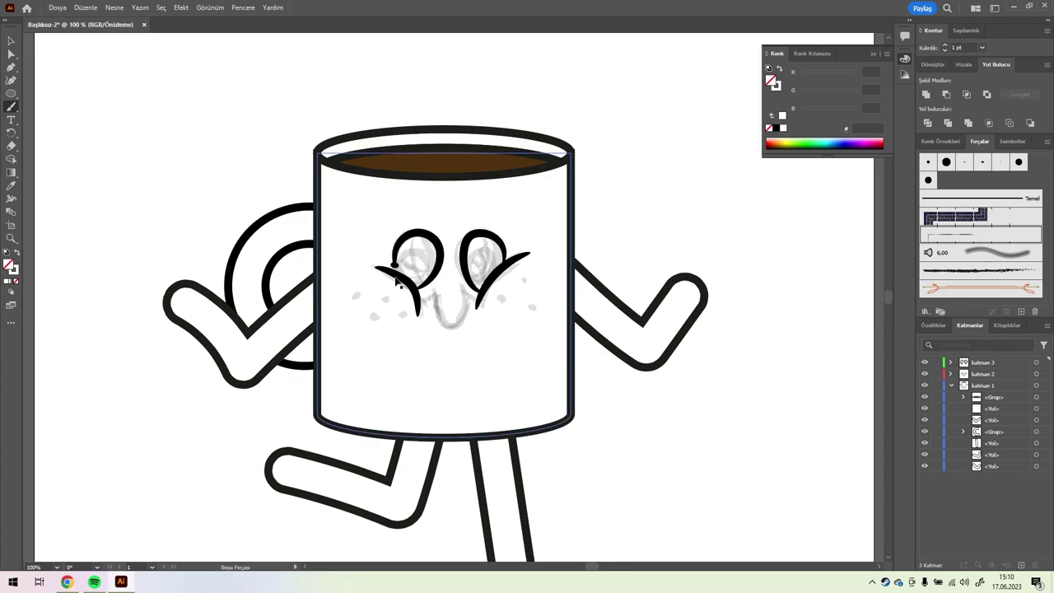
pyautogui.moveTo(398, 281)
pyautogui.mouseDown()
pyautogui.moveTo(433, 270)
pyautogui.moveTo(424, 288)
pyautogui.mouseUp()
pyautogui.press('Return')
pyautogui.press('Return')
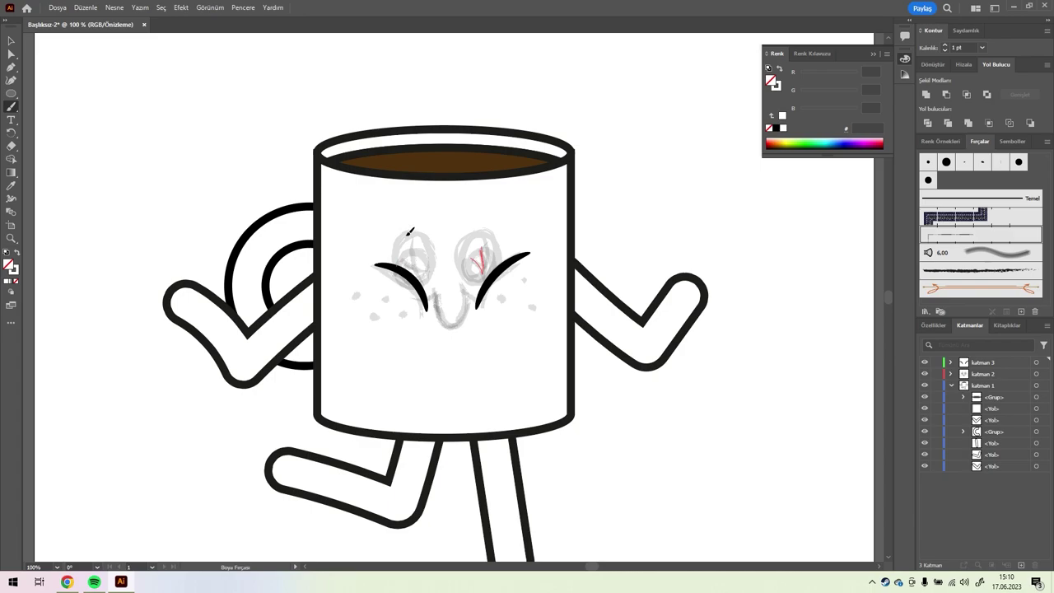
pyautogui.hotkey('ctrl', 'z')
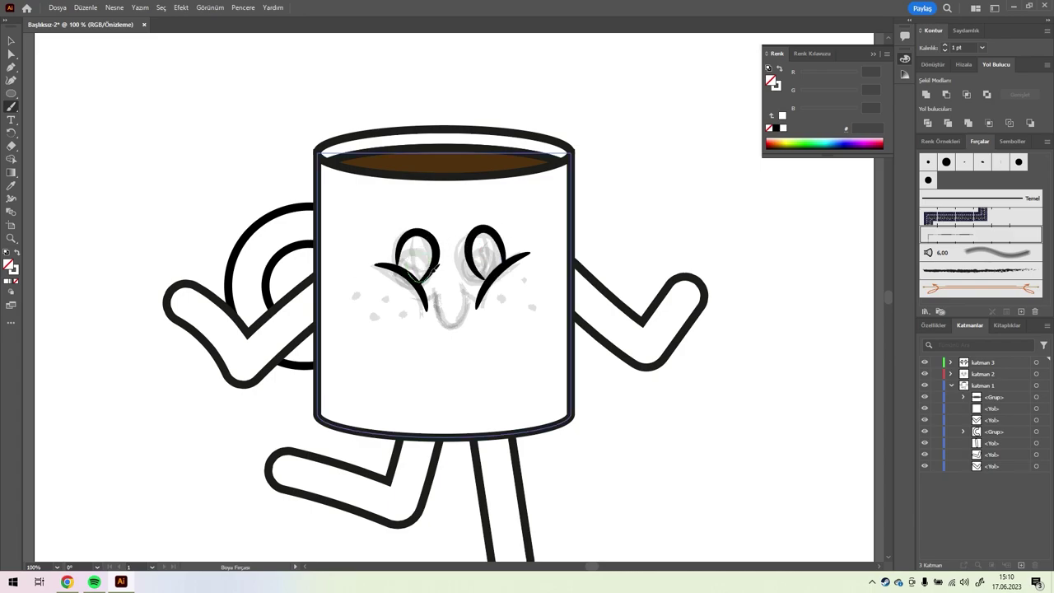
pyautogui.keyDown('ctrl'); pyautogui.click(429, 269); pyautogui.keyUp('ctrl')
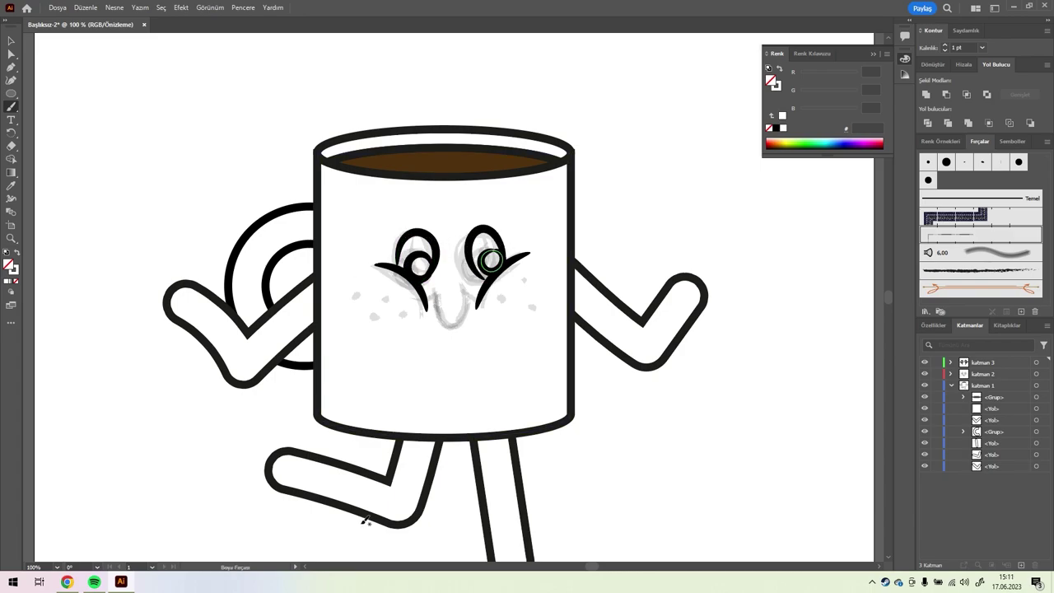
pyautogui.hotkey('shift', 'x')
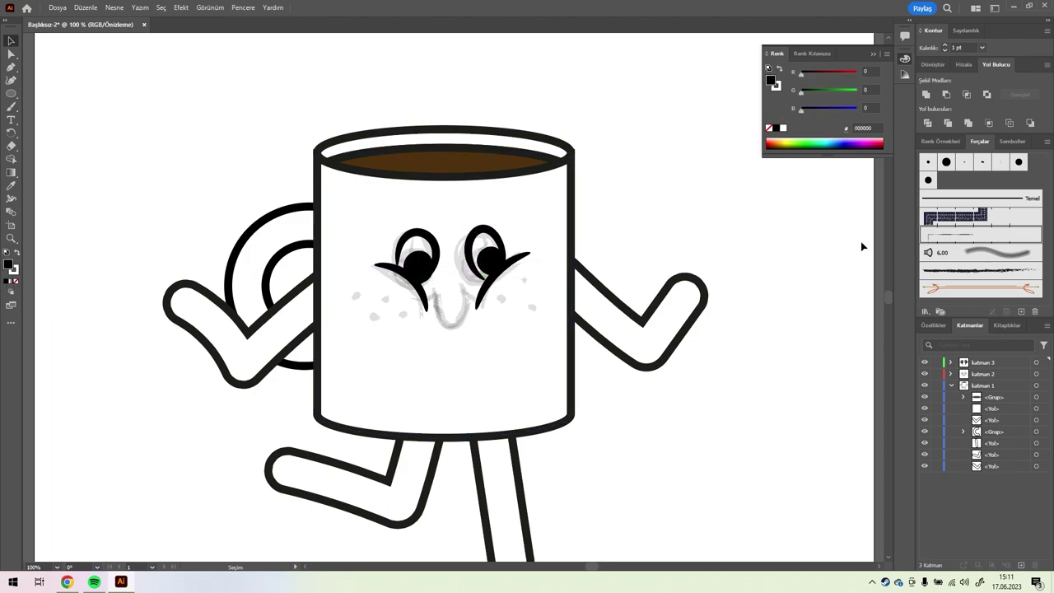
pyautogui.click(56, 566)
pyautogui.click(83, 402)
# - Paint the U-shaped smile and black freckle dots on the cheeks, undoing stray strokes
pyautogui.press('b')
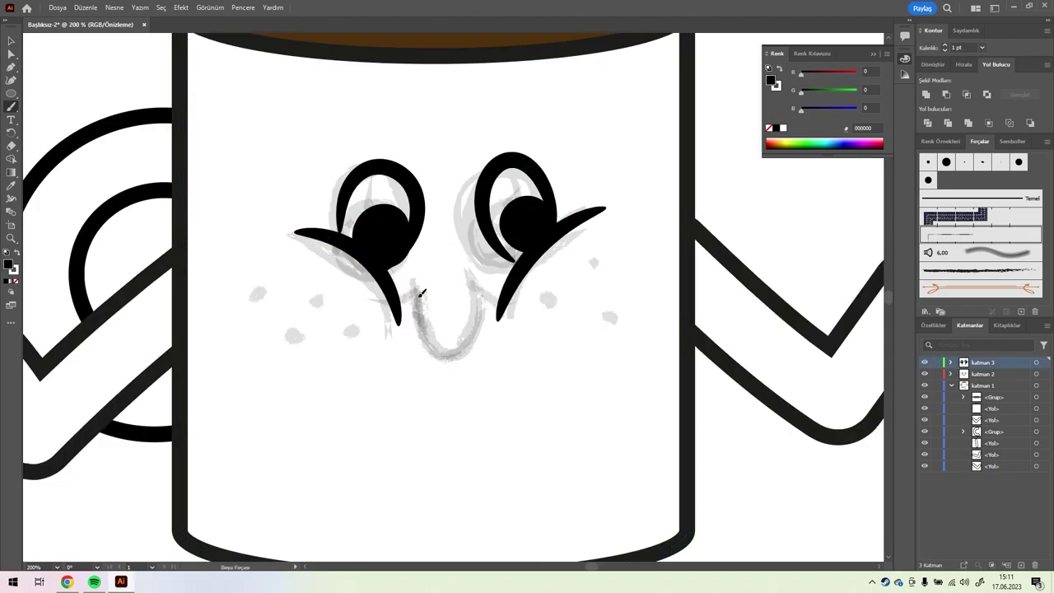
pyautogui.moveTo(417, 290); pyautogui.dragTo(476, 286)
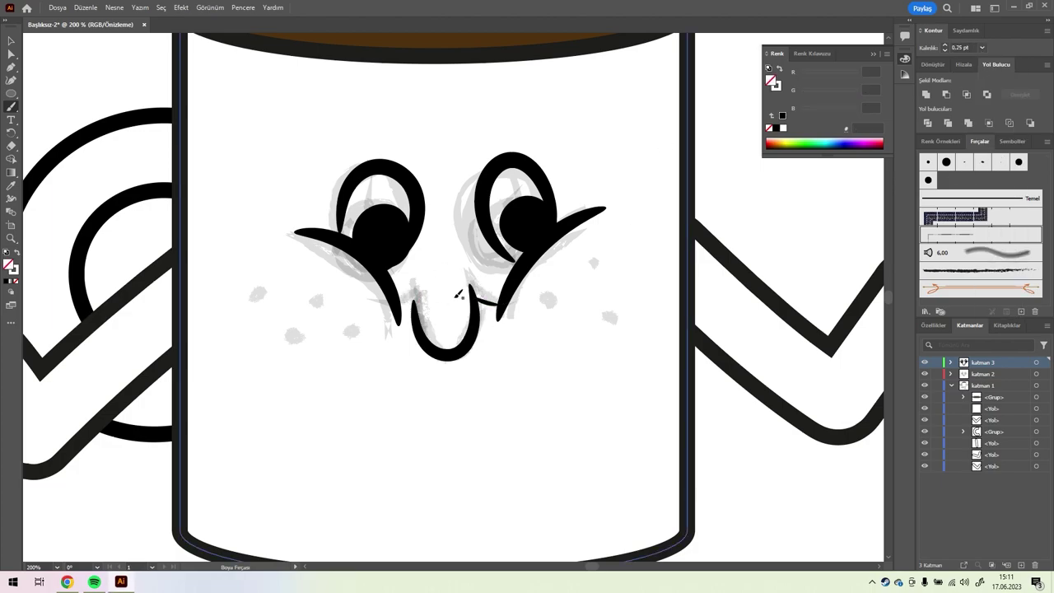
pyautogui.press('z')
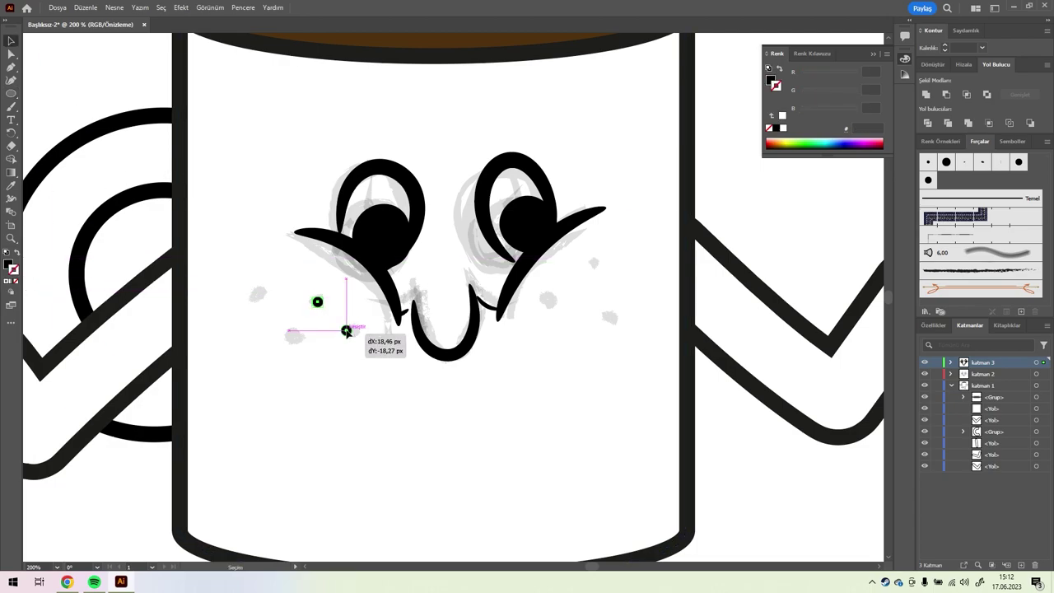
pyautogui.moveTo(317, 302); pyautogui.dragTo(297, 330)
pyautogui.moveTo(317, 301)
pyautogui.mouseDown()
pyautogui.moveTo(276, 289)
pyautogui.moveTo(546, 302)
pyautogui.mouseUp()
pyautogui.moveTo(546, 302); pyautogui.dragTo(587, 267)
pyautogui.moveTo(586, 268); pyautogui.dragTo(592, 318)
pyautogui.hotkey('ctrl', 'z')
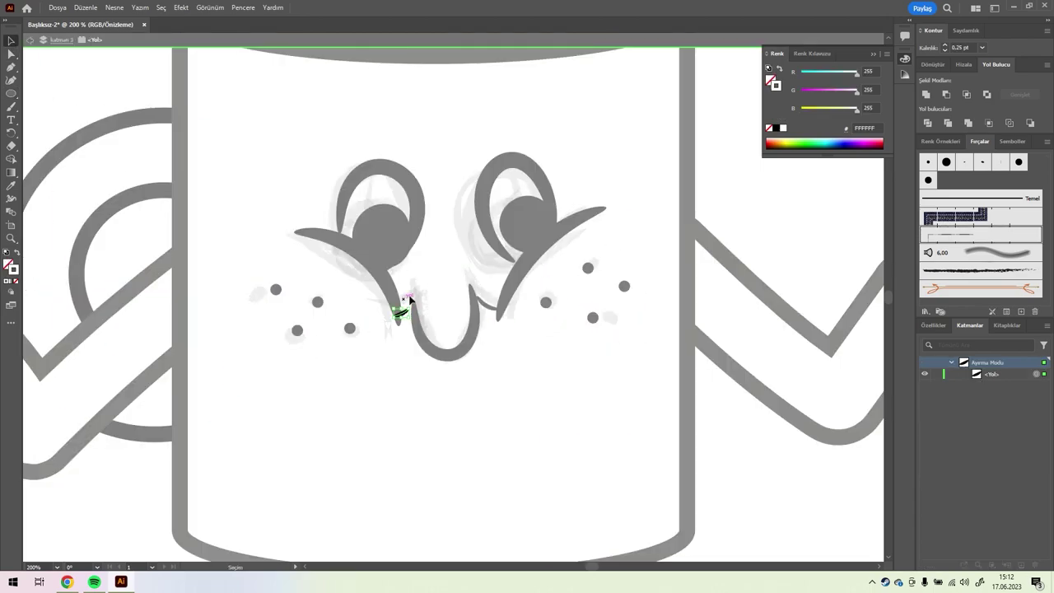
pyautogui.hotkey('ctrl', 'z')
pyautogui.hotkey('ctrl', 'z')
# - Draw triangular highlights inside the left and right pupils
pyautogui.moveTo(11, 66); pyautogui.dragTo(50, 47)
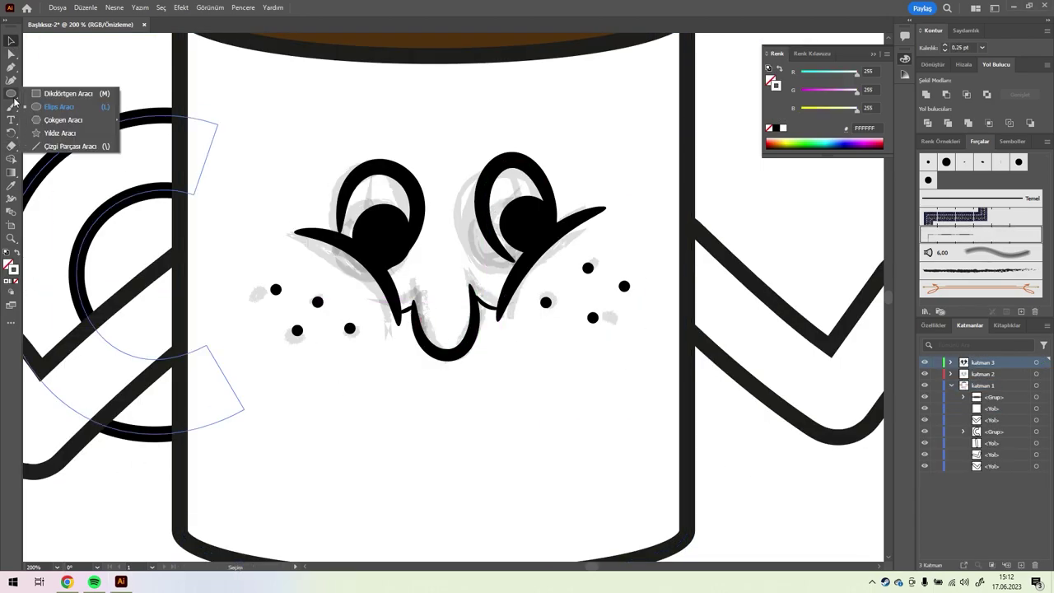
pyautogui.moveTo(355, 202)
pyautogui.mouseDown()
pyautogui.moveTo(384, 215)
pyautogui.moveTo(510, 192)
pyautogui.mouseUp()
pyautogui.hotkey('shift', 'x')
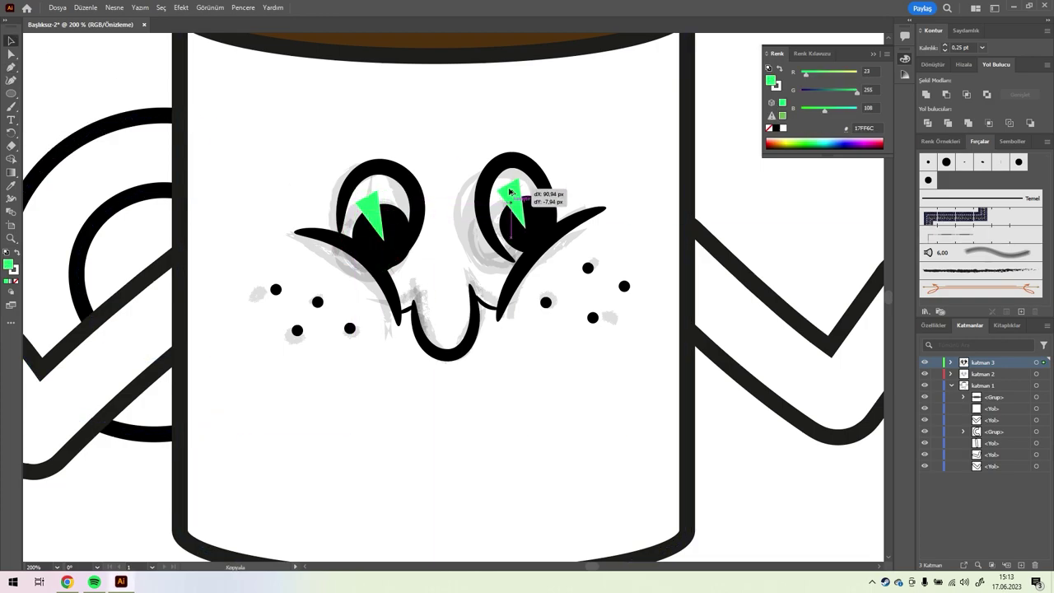
pyautogui.hotkey('ctrl', 'z')
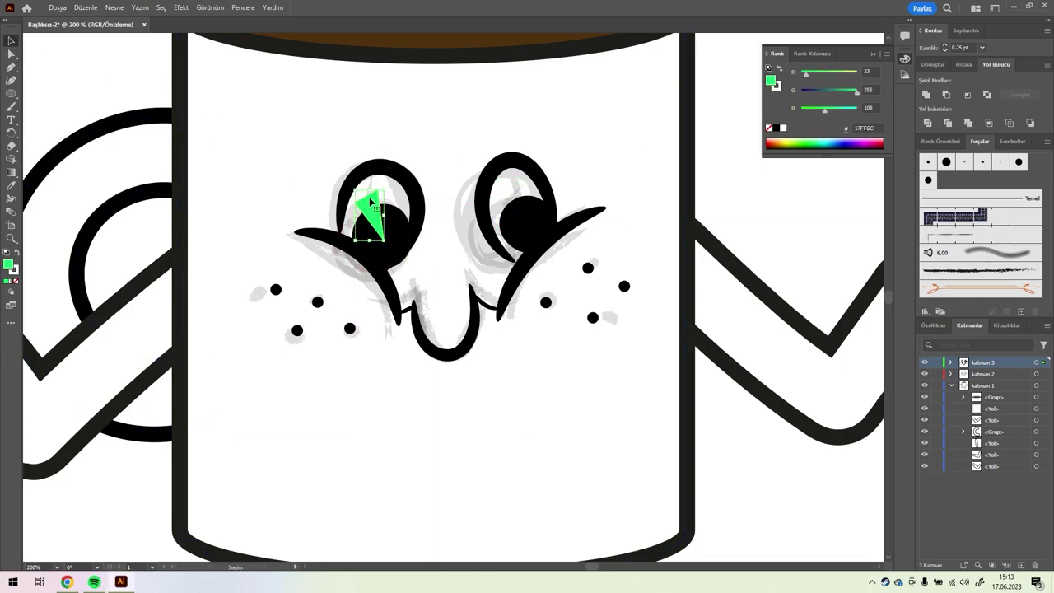
pyautogui.moveTo(388, 204); pyautogui.dragTo(534, 195)
# - Merge the left eye's circles into one solid shape and fit the artboard with Ctrl+0
pyautogui.click(86, 8)
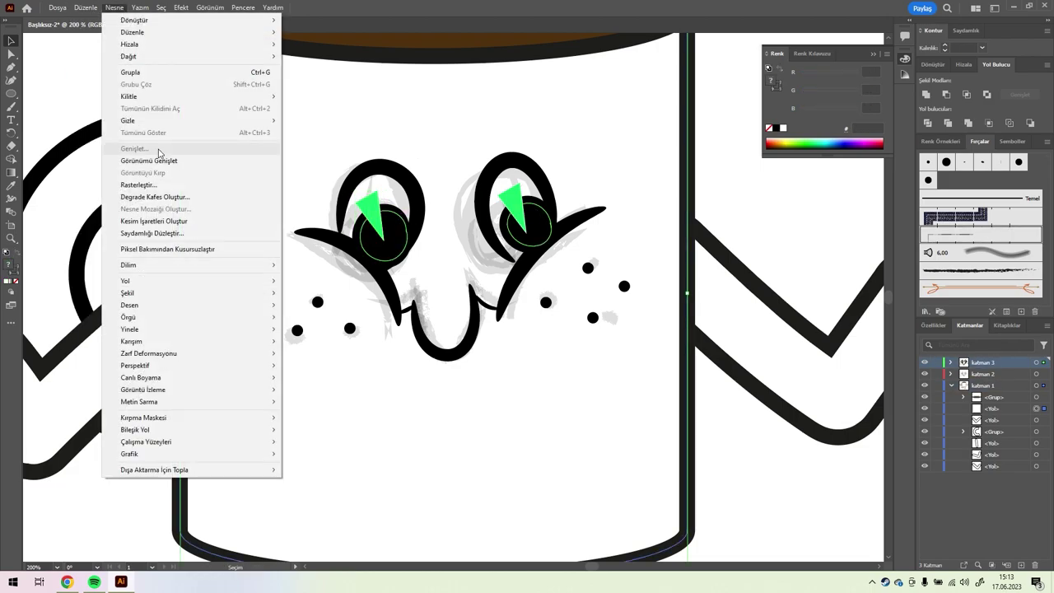
pyautogui.click(356, 222)
pyautogui.click(403, 234)
pyautogui.click(926, 95)
pyautogui.click(517, 200)
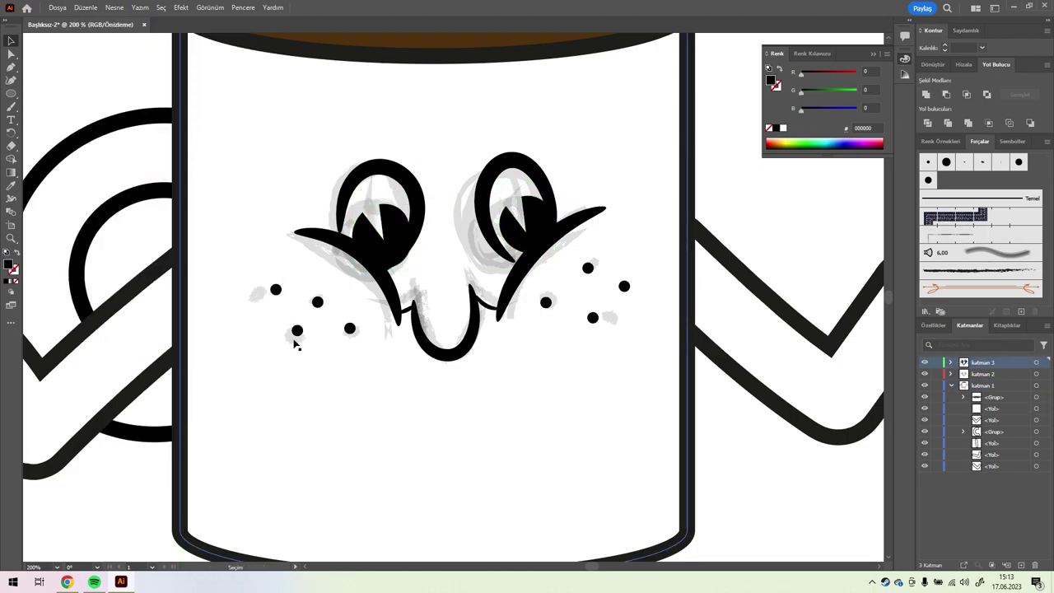
pyautogui.hotkey('ctrl', '0')
# - Zoom to 150% and paint brow and shading strokes with the Paintbrush
pyautogui.click(57, 566)
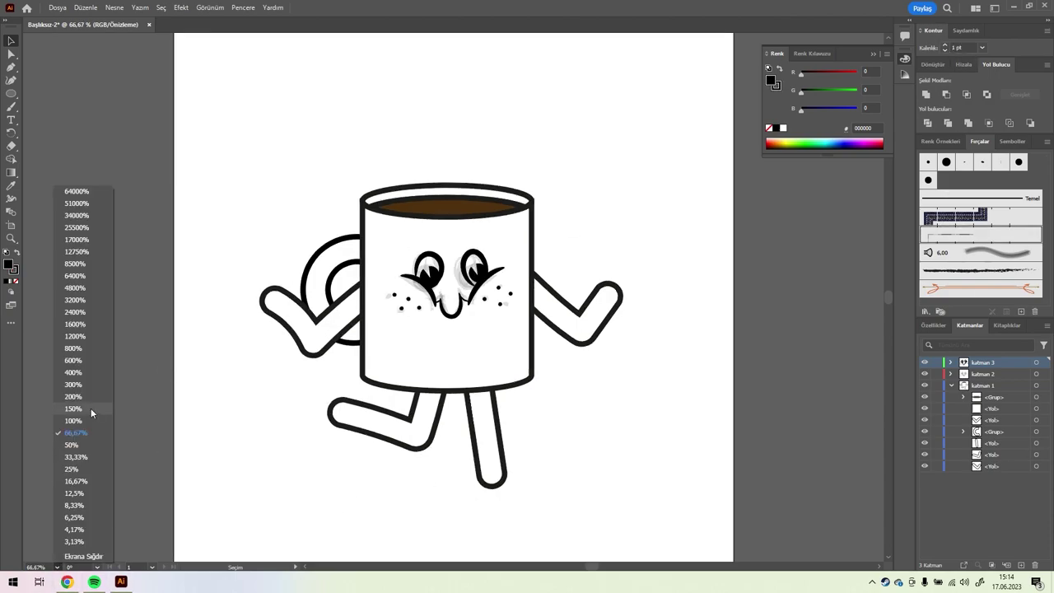
pyautogui.click(83, 385)
pyautogui.press('b')
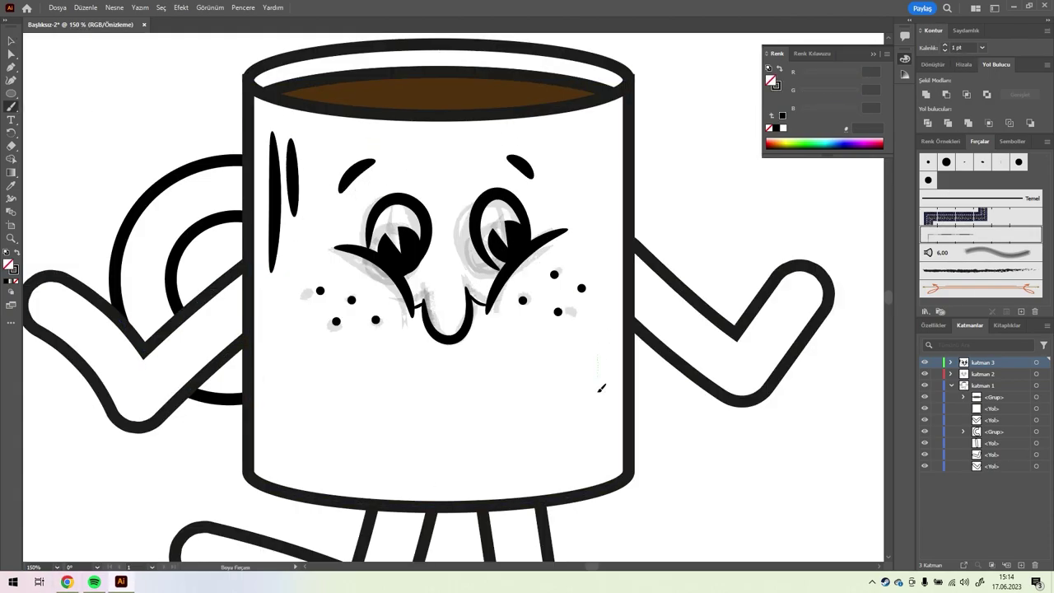
pyautogui.scroll(-4, 502, 376)
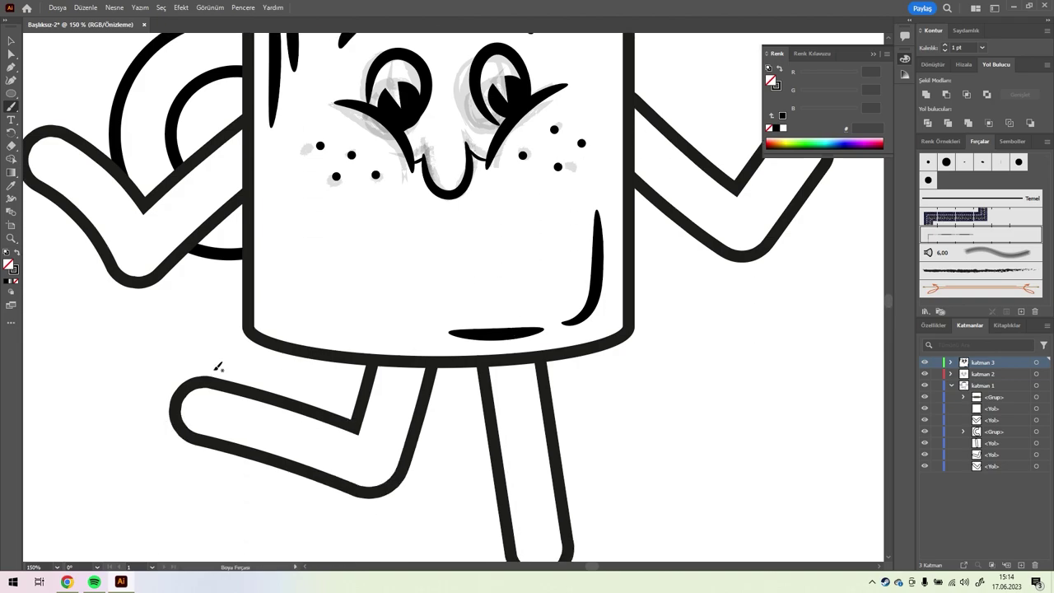
pyautogui.moveTo(225, 359); pyautogui.dragTo(170, 317)
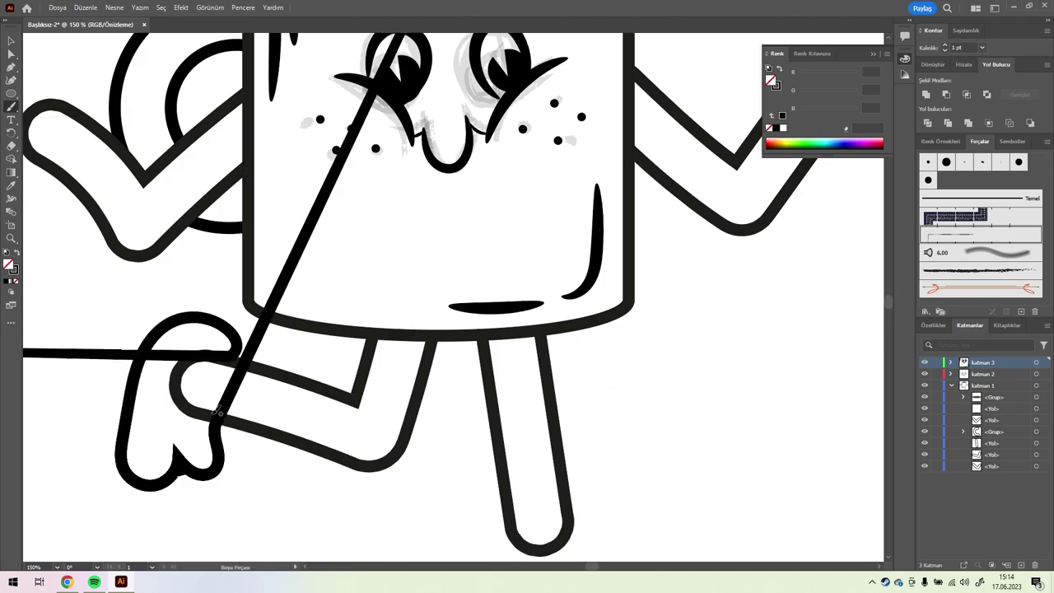
# - Outline a shoe on the left leg
pyautogui.moveTo(235, 362); pyautogui.dragTo(209, 311)
pyautogui.moveTo(229, 414); pyautogui.dragTo(256, 340)
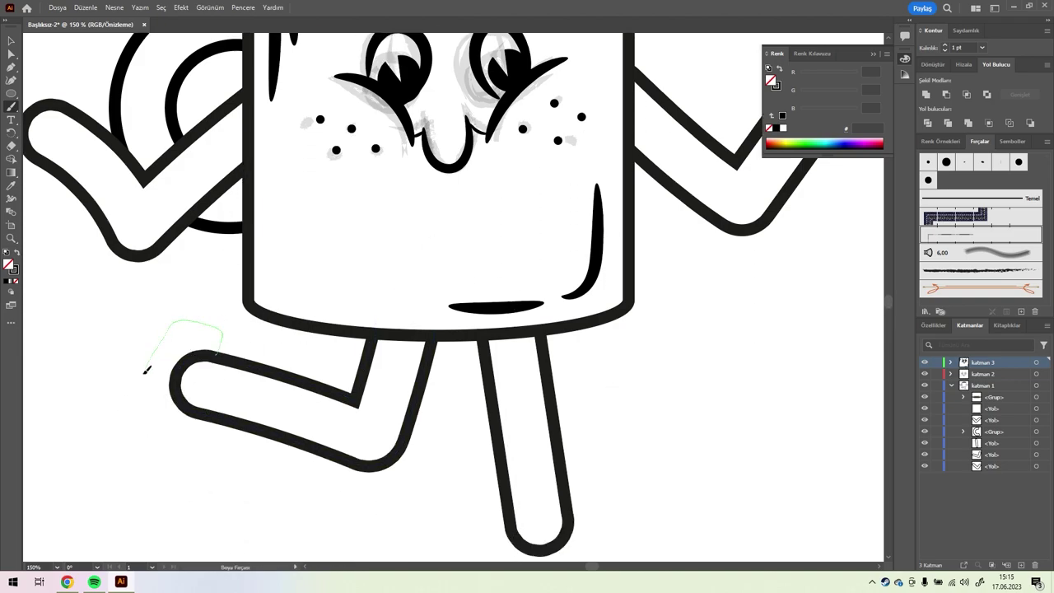
pyautogui.moveTo(216, 423); pyautogui.dragTo(218, 356)
# - Copy the shoe outline and place the mirrored copy under the right leg
pyautogui.press('v')
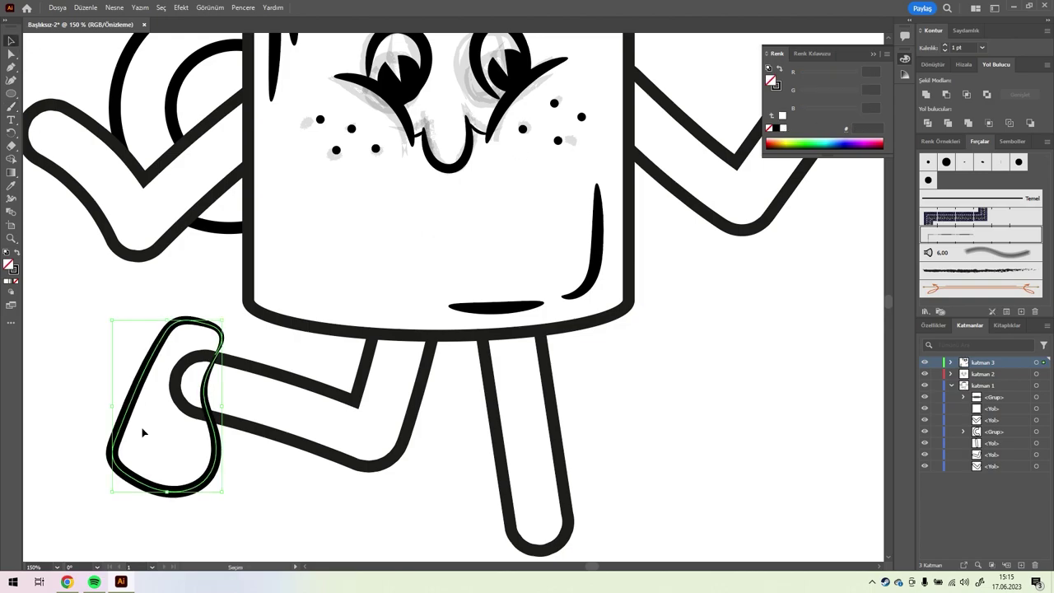
pyautogui.click(285, 468)
pyautogui.click(218, 468)
pyautogui.click(163, 497)
pyautogui.hotkey('ctrl', 'c')
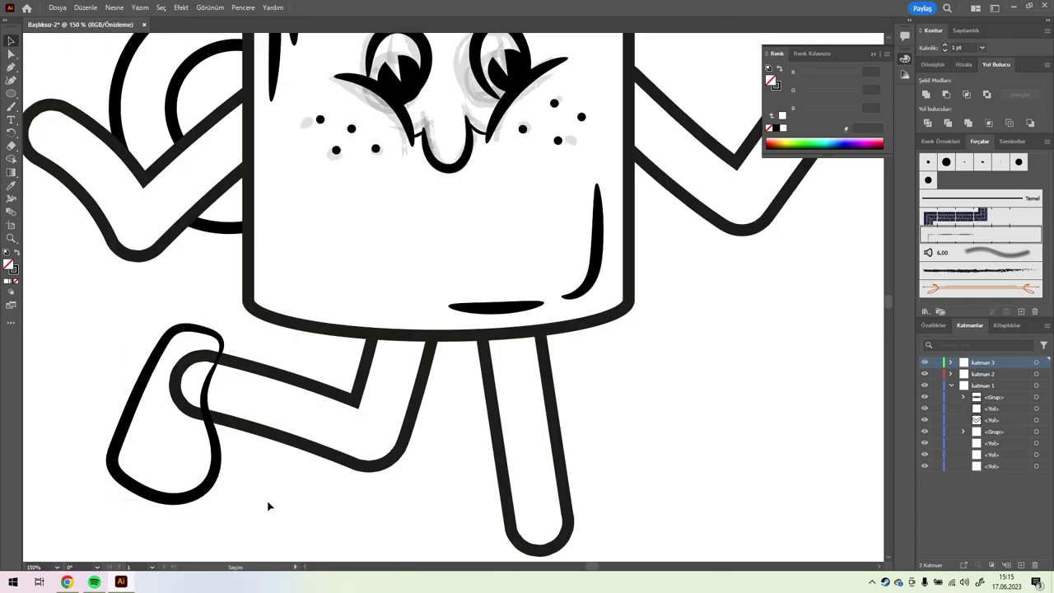
pyautogui.hotkey('ctrl', 'v')
pyautogui.moveTo(574, 546); pyautogui.dragTo(675, 531)
# - Zoom out to the whole character and select the shoes
pyautogui.click(57, 566)
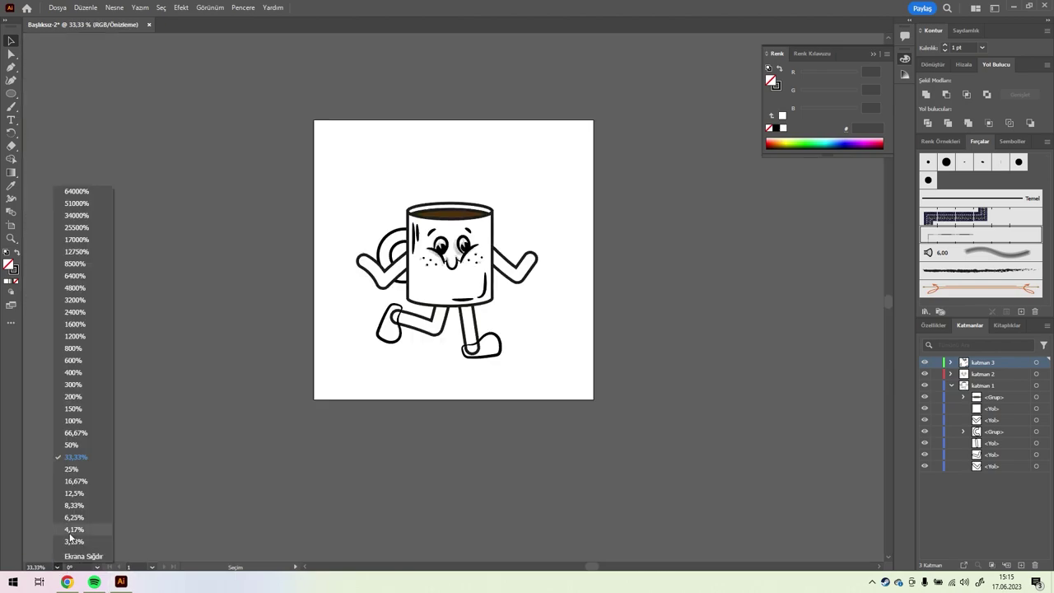
pyautogui.click(94, 555)
pyautogui.click(347, 418)
pyautogui.click(546, 493)
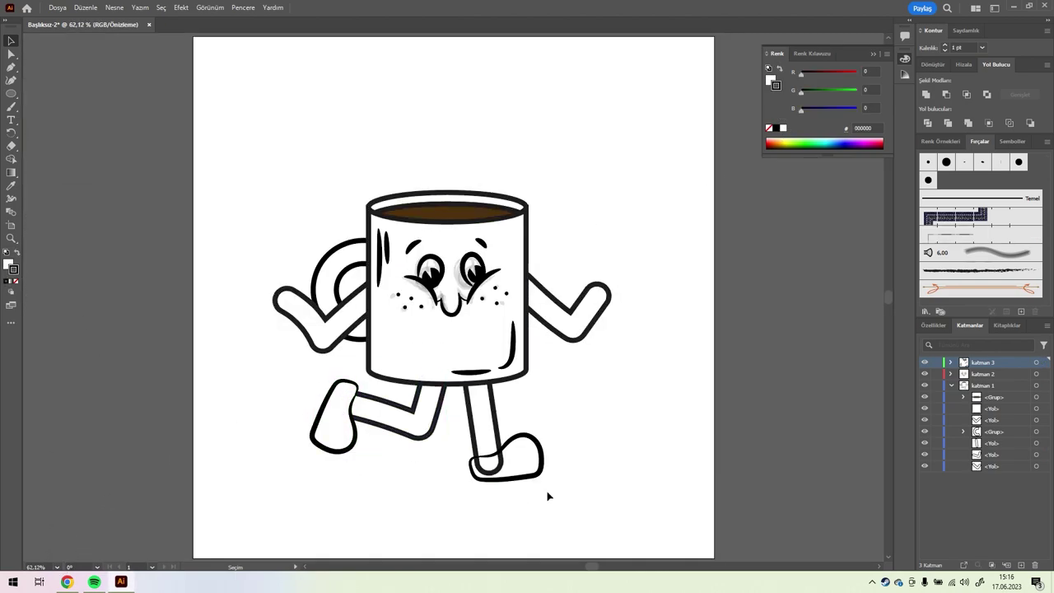
pyautogui.click(526, 461)
pyautogui.click(354, 416)
pyautogui.moveTo(622, 510); pyautogui.dragTo(315, 209)
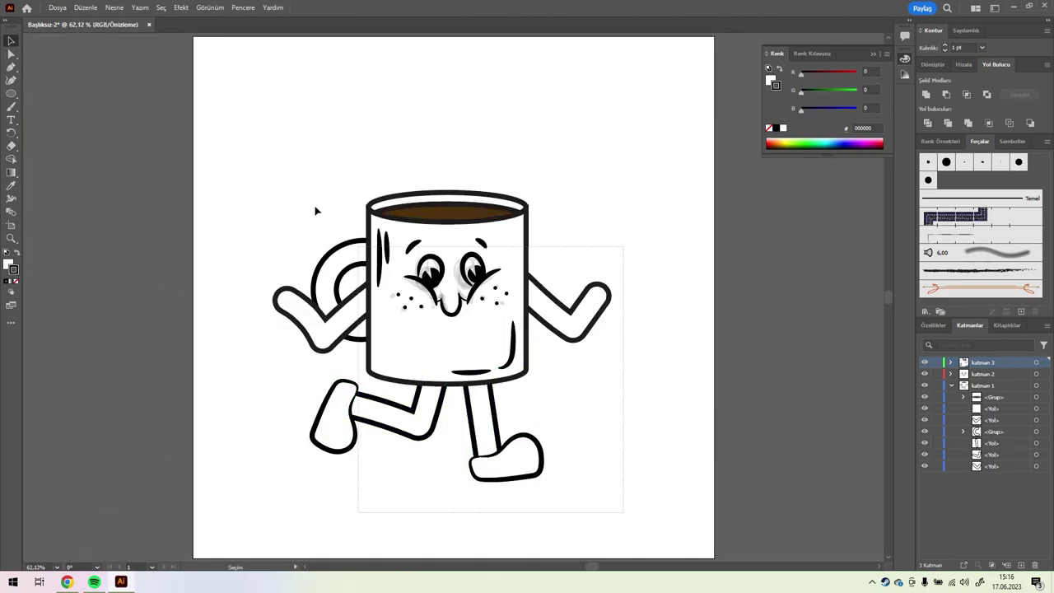
pyautogui.click(626, 181)
pyautogui.click(354, 416)
# - Send the right shoe backward, toggling the upper layers to check the shoes
pyautogui.rightClick(347, 463)
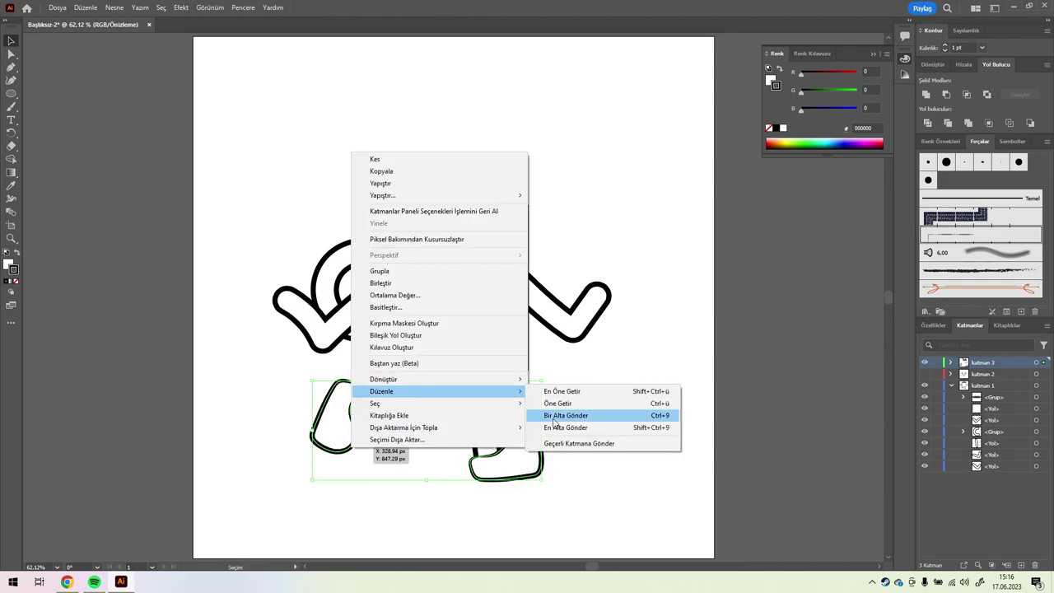
pyautogui.rightClick(525, 482)
pyautogui.click(498, 424)
pyautogui.rightClick(498, 424)
pyautogui.click(700, 387)
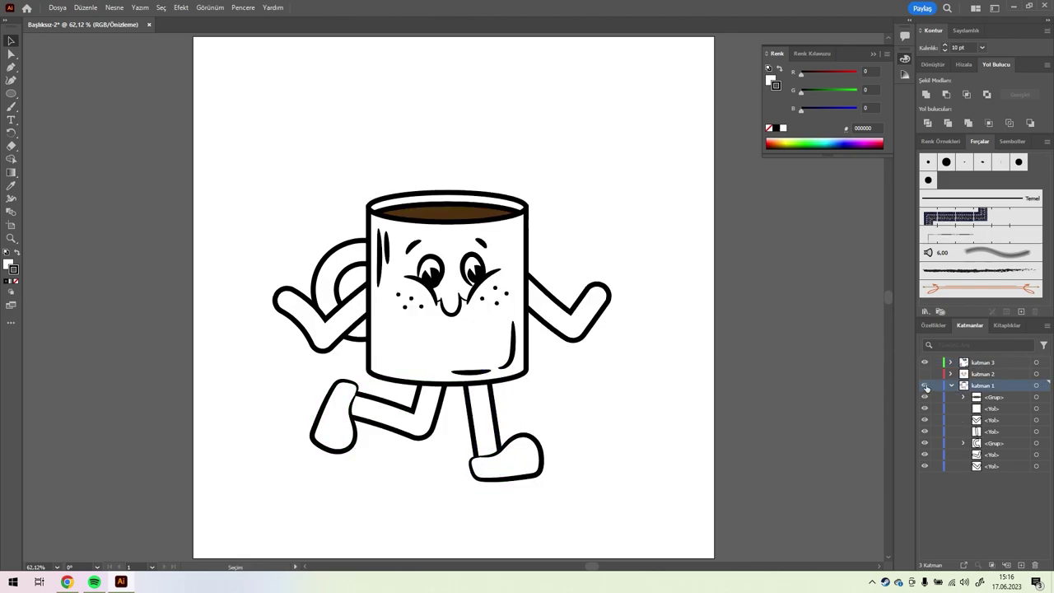
pyautogui.click(924, 385)
pyautogui.click(925, 386)
pyautogui.click(923, 362)
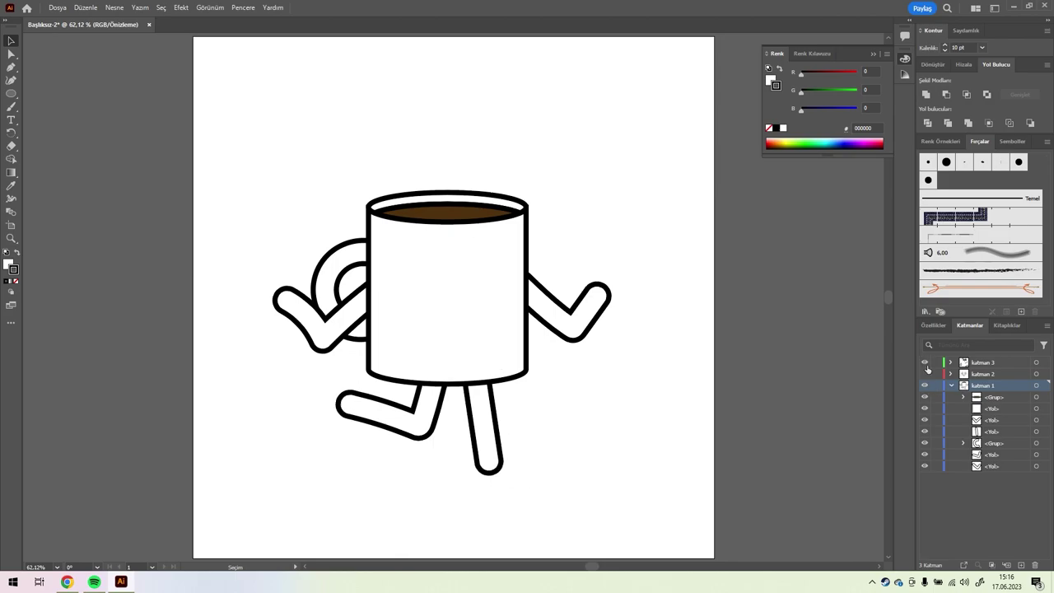
pyautogui.click(923, 362)
# - Cut the shoes and paste them in front on layer katman 1
pyautogui.click(333, 416)
pyautogui.hotkey('ctrl', 'x')
pyautogui.click(979, 385)
pyautogui.click(923, 362)
pyautogui.hotkey('ctrl', 'f')
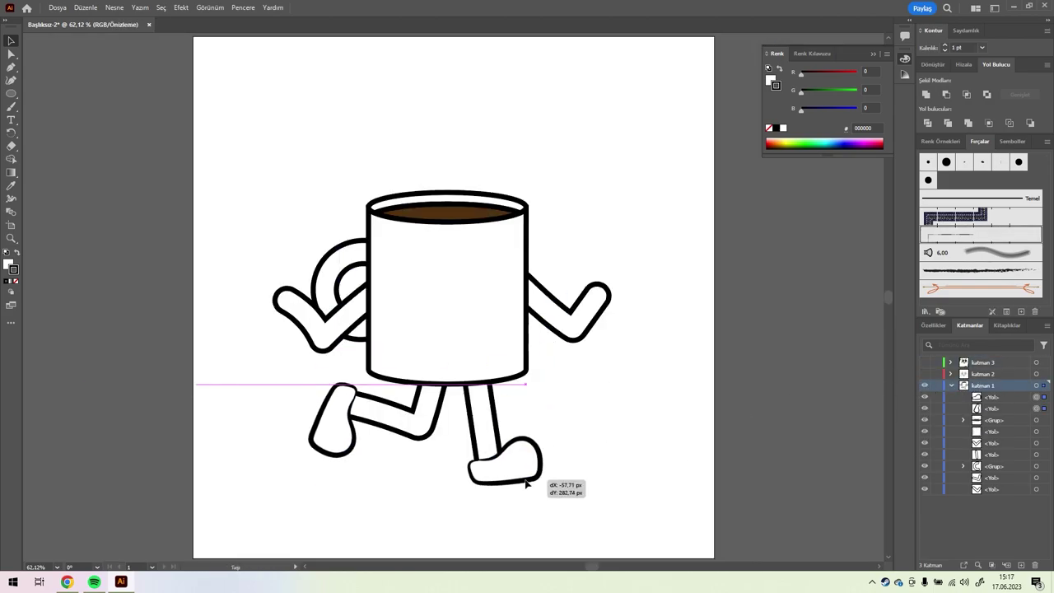
pyautogui.rightClick(535, 478)
pyautogui.click(592, 494)
# - Nudge the shoes into place under the legs and leave the coffee group
pyautogui.moveTo(519, 474); pyautogui.dragTo(527, 481)
pyautogui.moveTo(325, 449); pyautogui.dragTo(317, 449)
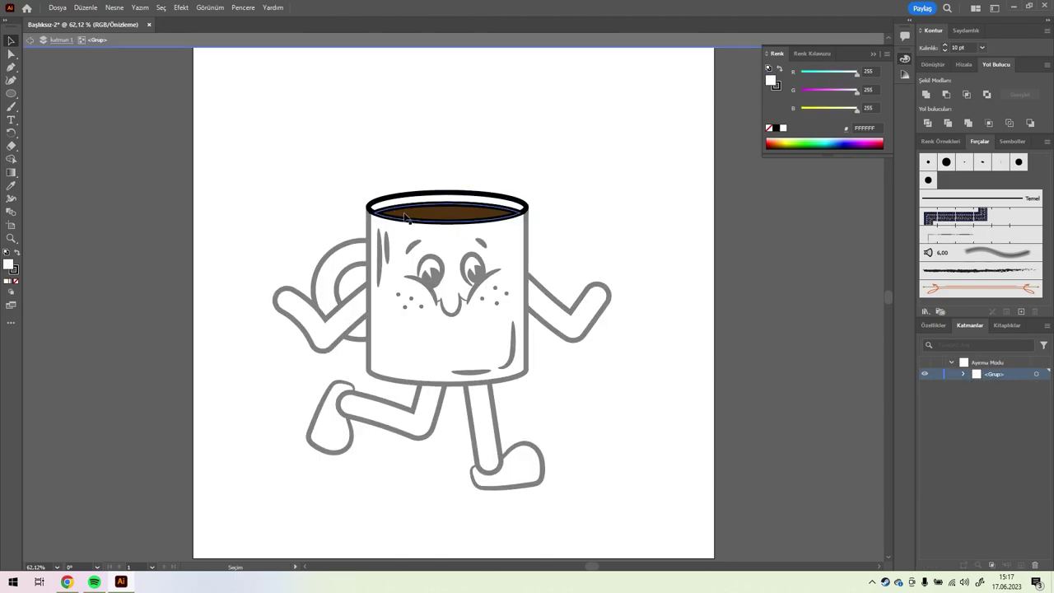
pyautogui.press('Escape')
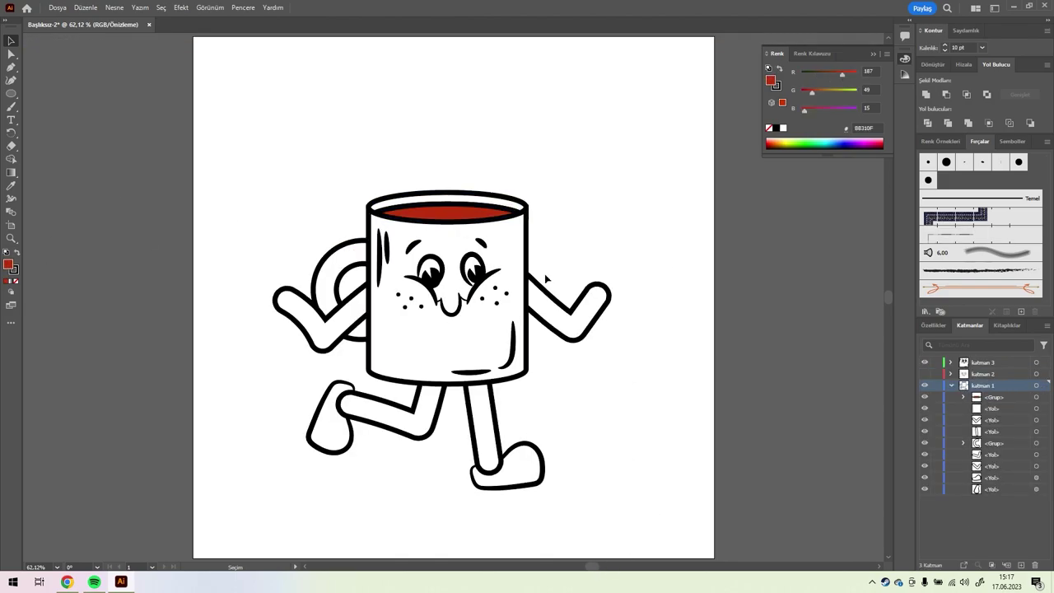
pyautogui.scroll(3, 545, 280)
pyautogui.press('b')
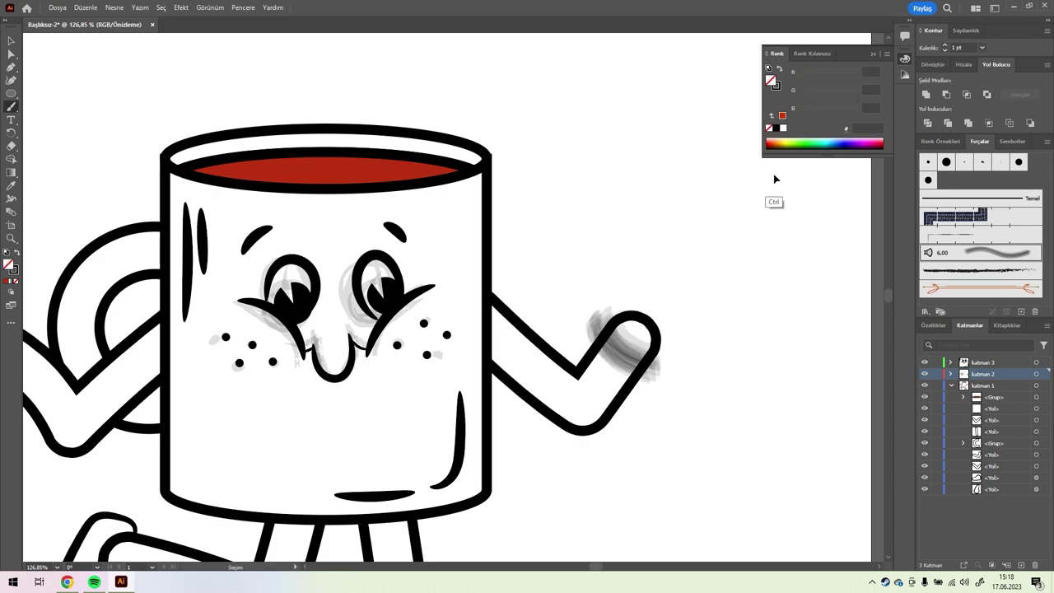
# - Try painting charcoal peace-sign fingers on the right hand, then undo them
pyautogui.moveTo(625, 327); pyautogui.dragTo(634, 238)
pyautogui.moveTo(650, 288); pyautogui.dragTo(699, 214)
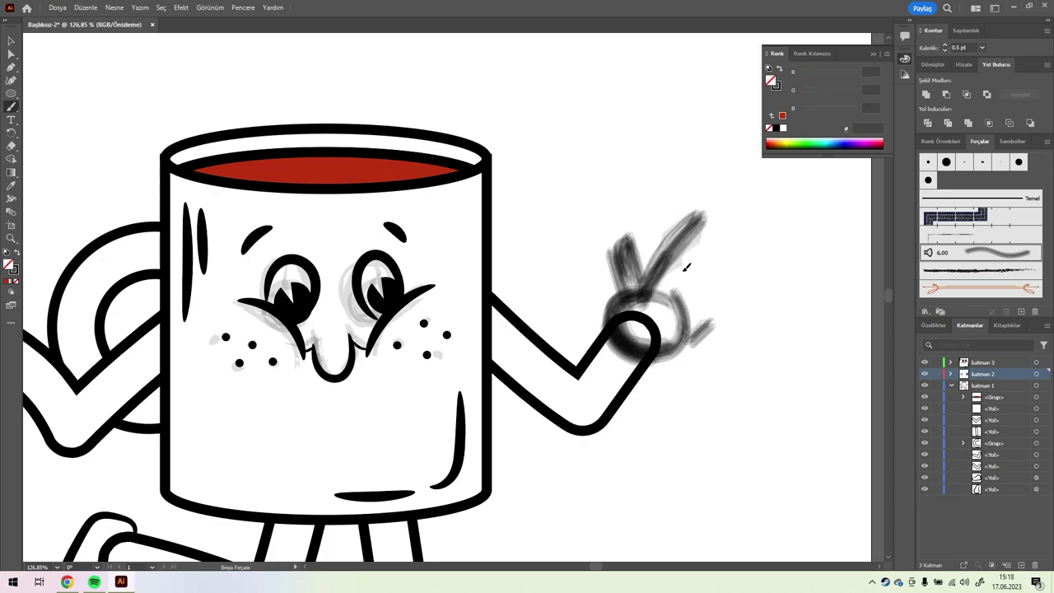
pyautogui.moveTo(658, 337); pyautogui.dragTo(716, 271)
pyautogui.hotkey('ctrl', '0')
pyautogui.hotkey('ctrl', 'z')
pyautogui.hotkey('ctrl', 'z')
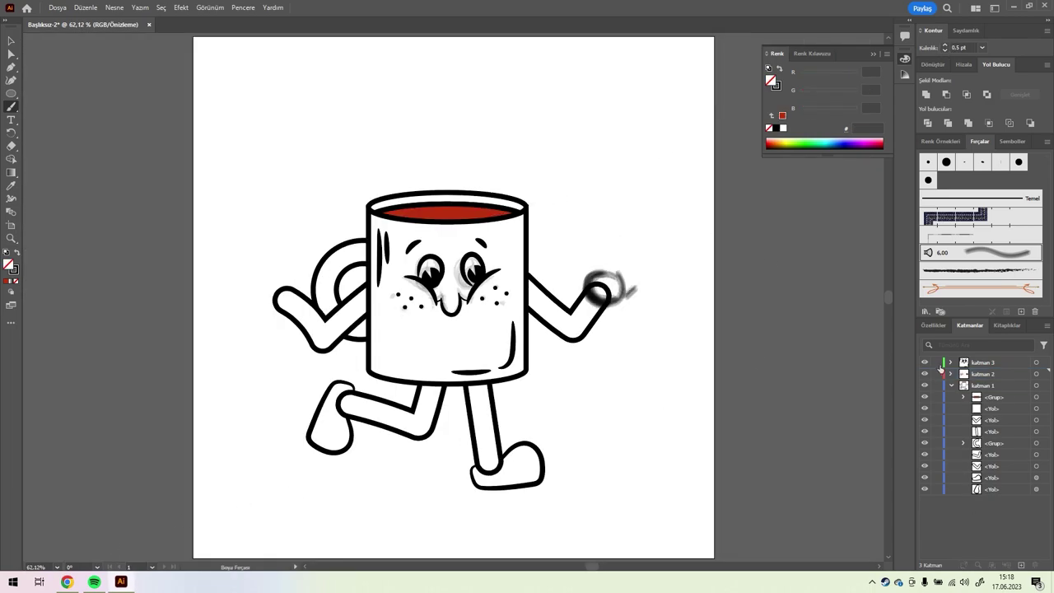
pyautogui.hotkey('ctrl', 'z')
pyautogui.scroll(5, 590, 253)
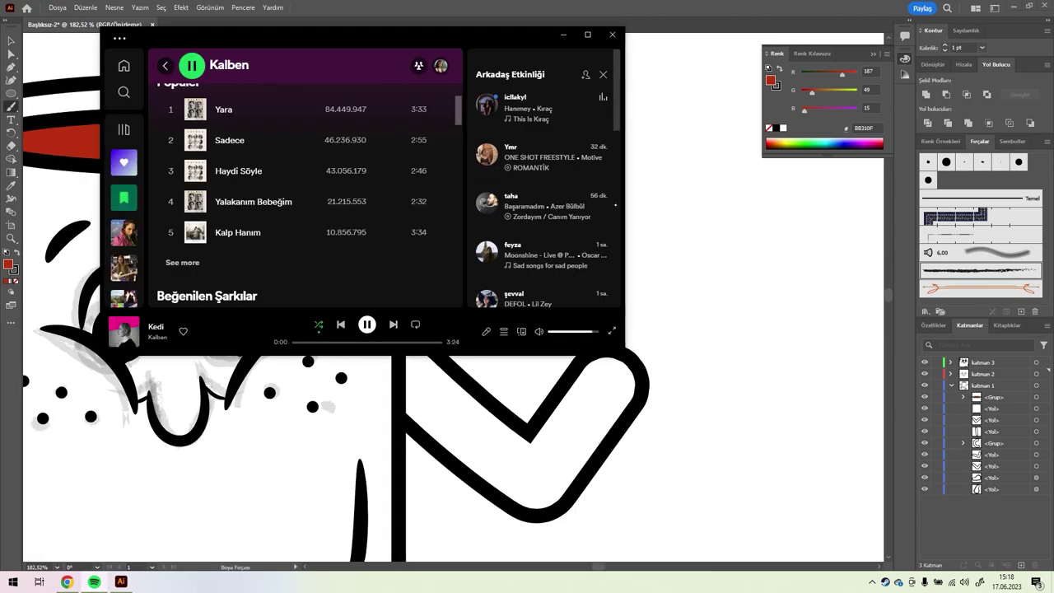
# - Paint a charcoal hand circle at the right arm's end and shift it slightly down-left
pyautogui.moveTo(634, 315); pyautogui.dragTo(603, 367)
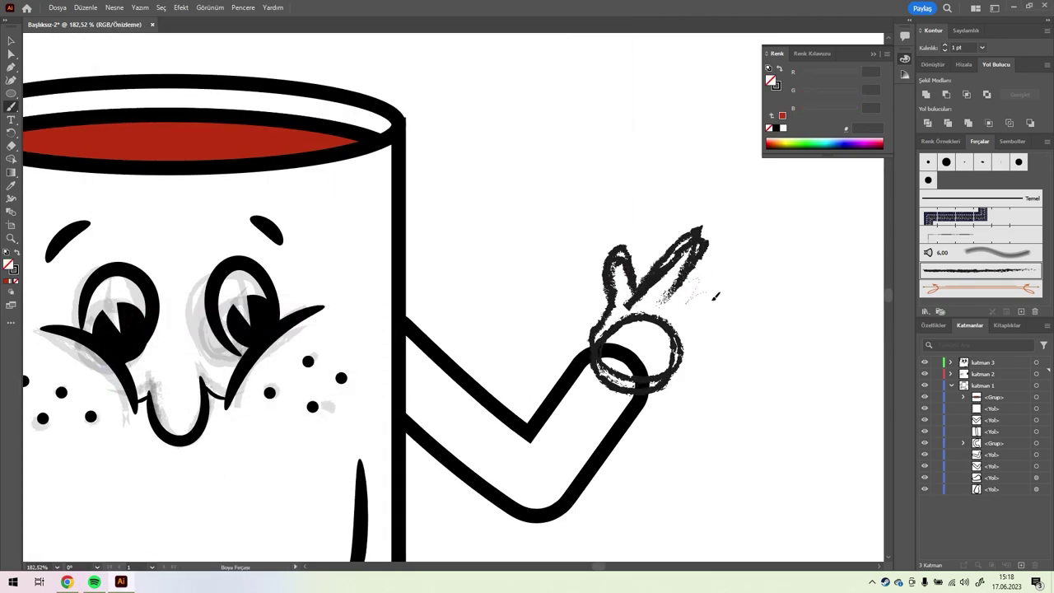
pyautogui.hotkey('ctrl', '0')
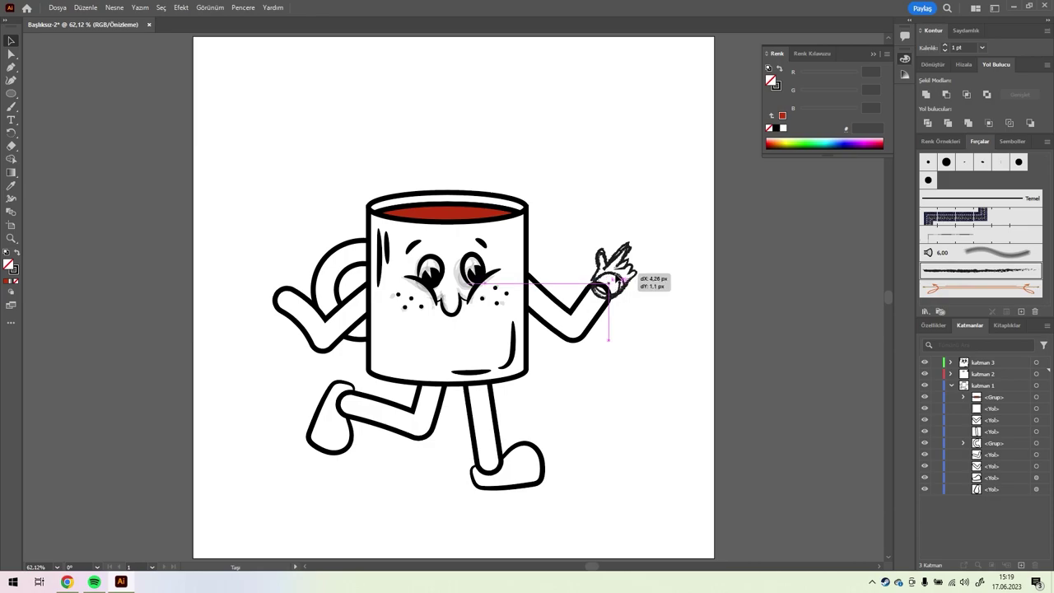
pyautogui.moveTo(614, 283); pyautogui.dragTo(607, 288)
pyautogui.press('z')
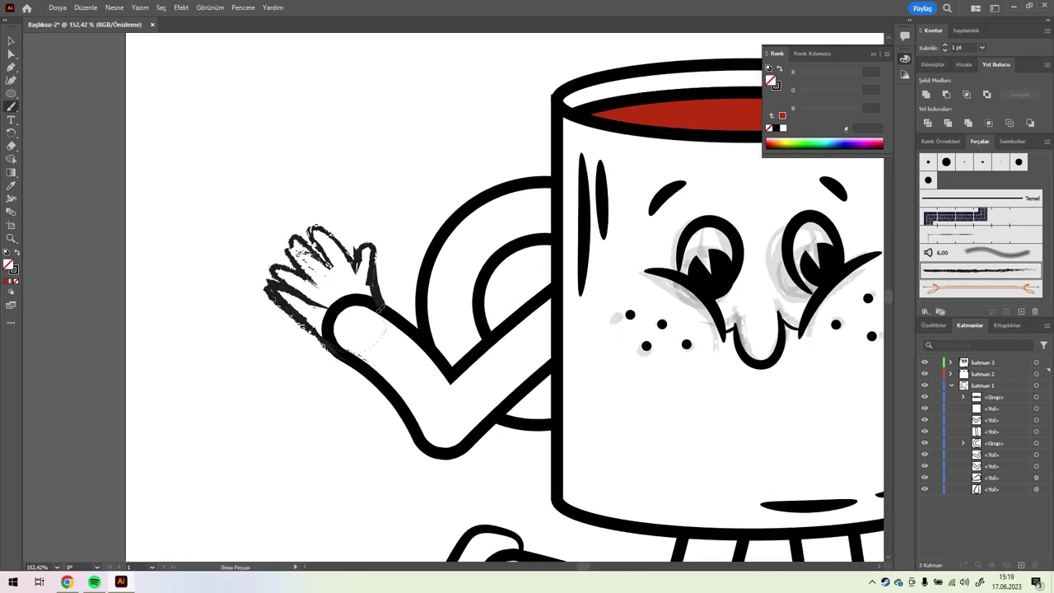
pyautogui.click(57, 566)
pyautogui.click(83, 552)
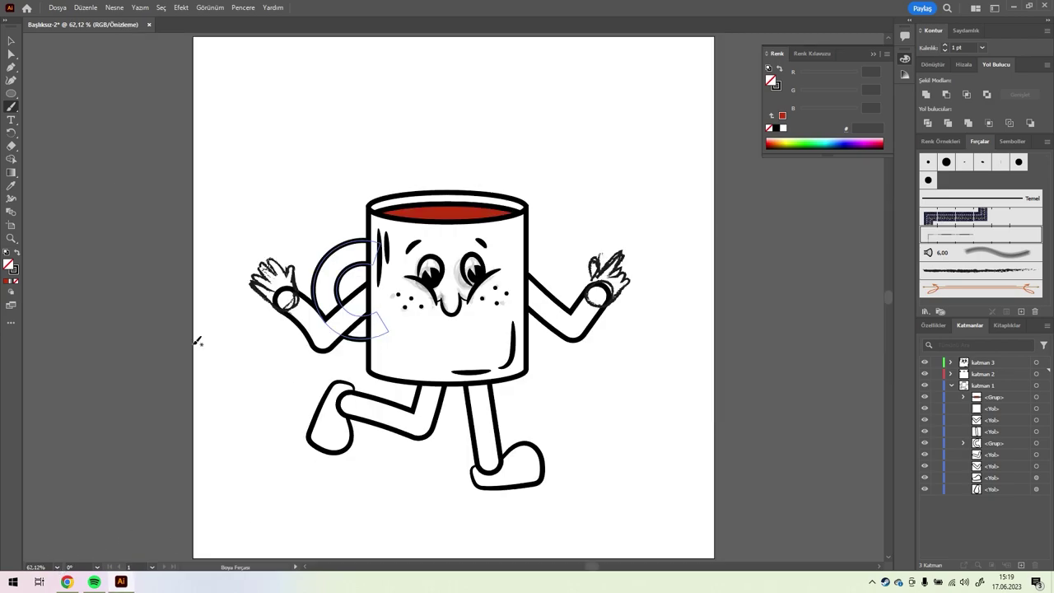
# - Open and confirm the layer options for katman 2
pyautogui.doubleClick(993, 377)
pyautogui.press('Return')
pyautogui.doubleClick(994, 378)
# - Add a new layer and ink the right hand with solid black strokes
pyautogui.press('Return')
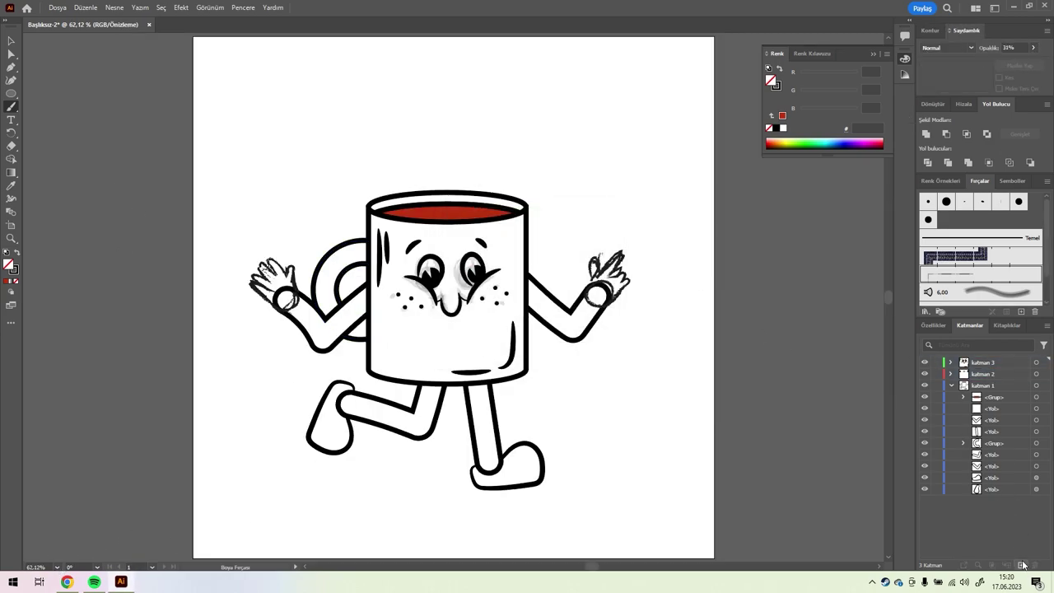
pyautogui.click(1021, 565)
pyautogui.moveTo(643, 225); pyautogui.dragTo(531, 341)
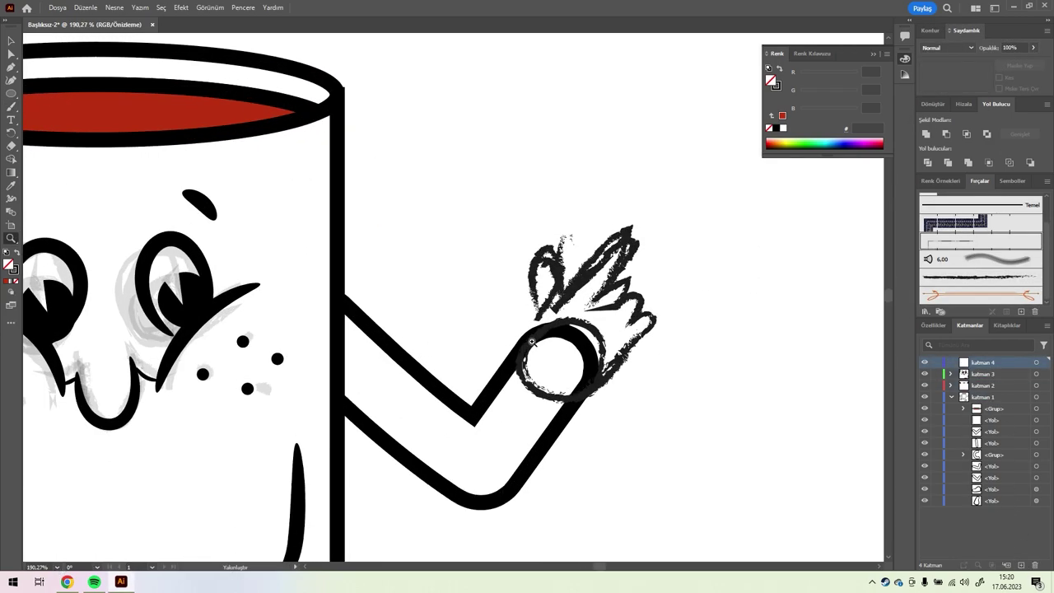
pyautogui.moveTo(654, 329)
pyautogui.mouseDown()
pyautogui.moveTo(553, 288)
pyautogui.moveTo(605, 289)
pyautogui.mouseUp()
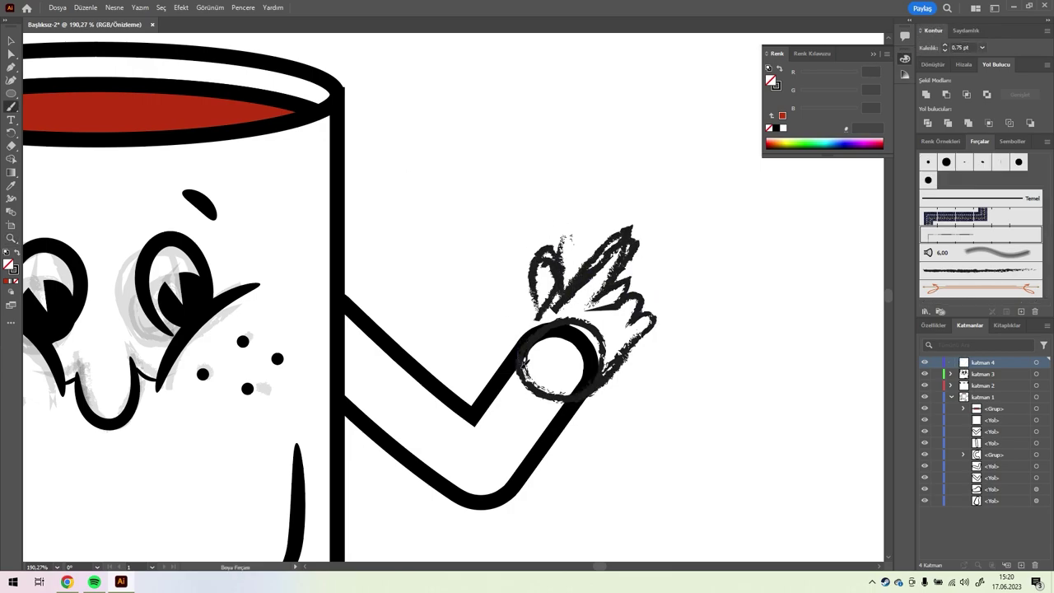
# - Hide sketch layer katman 2 and trace the waving hand in bold black strokes
pyautogui.click(923, 385)
pyautogui.moveTo(611, 567); pyautogui.dragTo(596, 568)
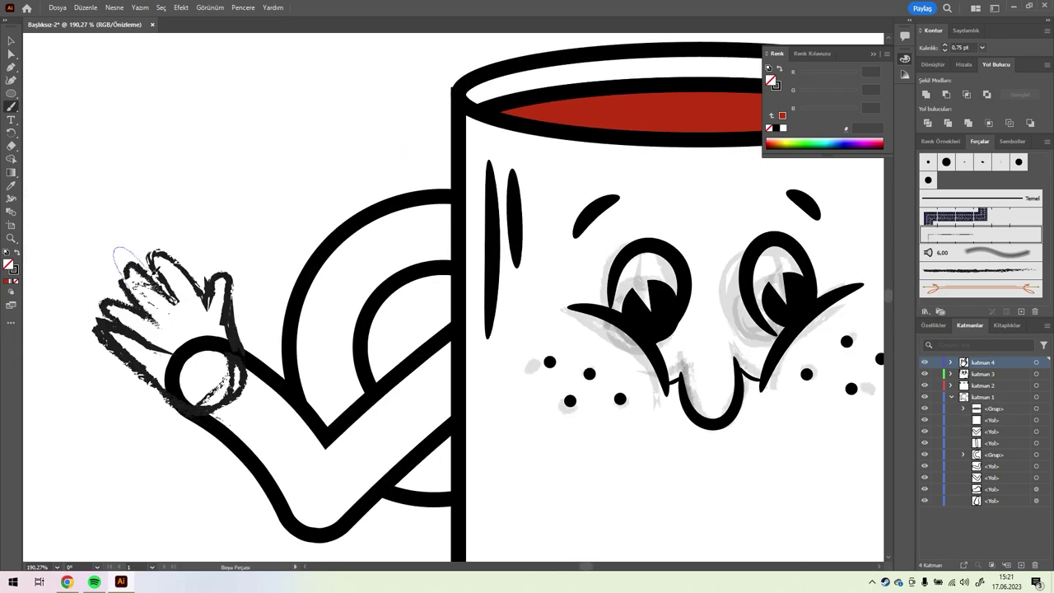
pyautogui.moveTo(111, 276)
pyautogui.mouseDown()
pyautogui.moveTo(177, 292)
pyautogui.moveTo(239, 349)
pyautogui.mouseUp()
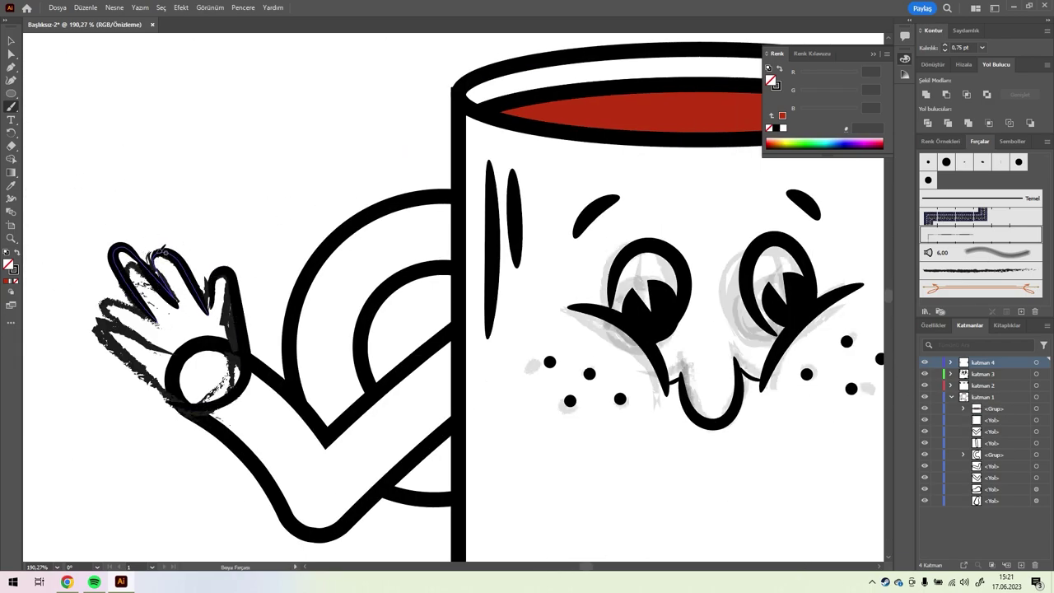
# - Create a new layer for white hand-fill strokes, then hide that layer
pyautogui.click(1020, 565)
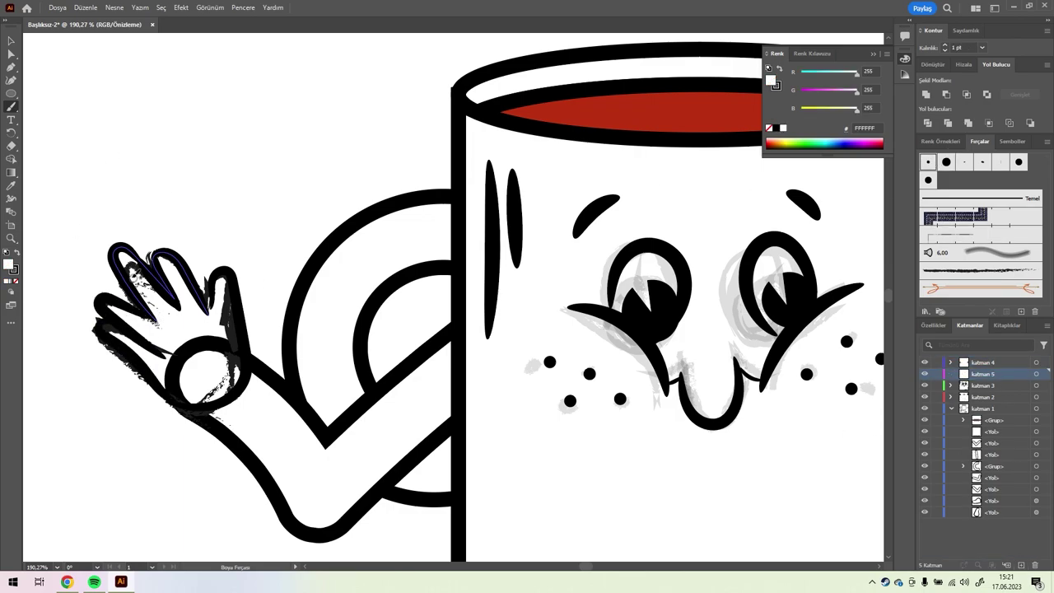
pyautogui.press('d')
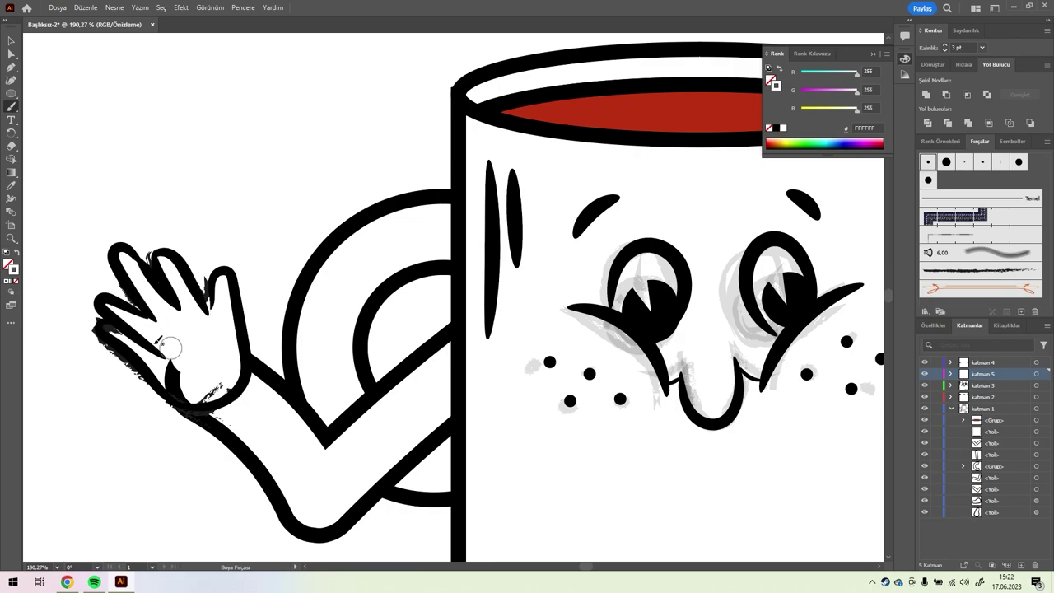
pyautogui.hotkey('shift', 'h')
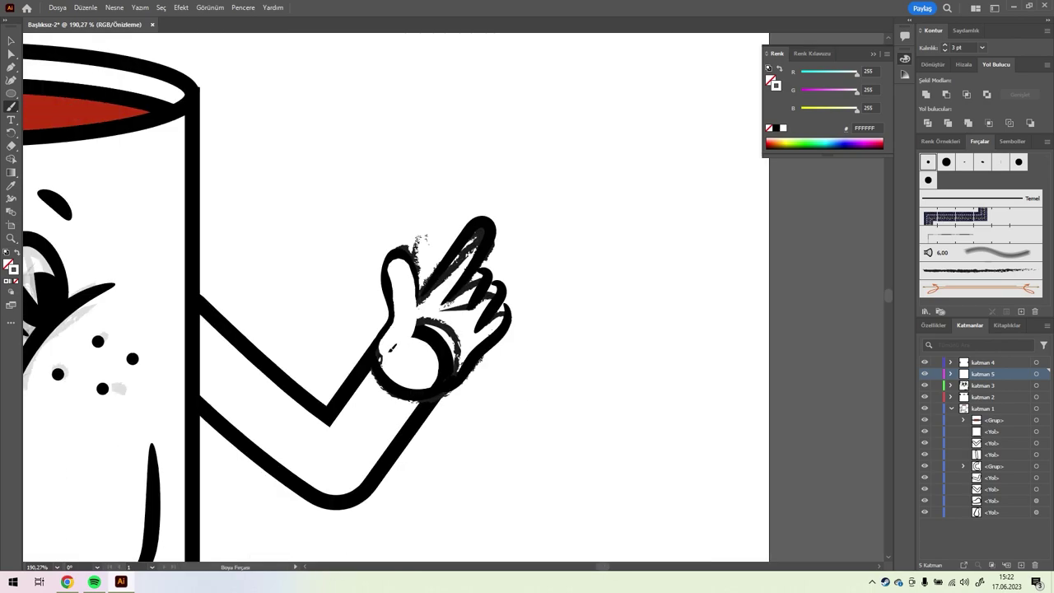
pyautogui.click(923, 374)
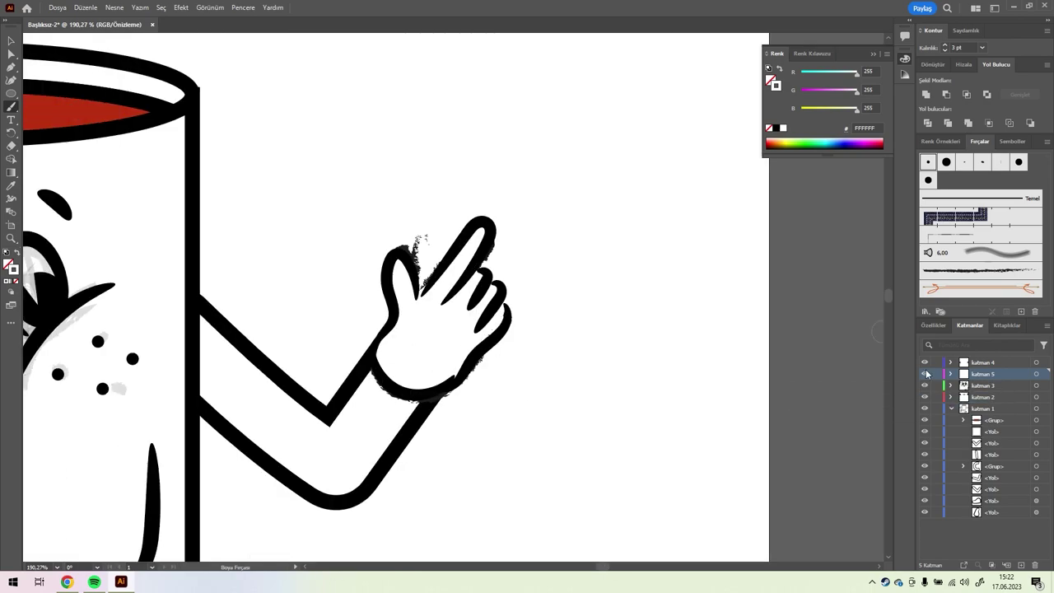
pyautogui.hscroll(-5, 411, 330)
# - Reshape the inner curve of the waving hand's lowest finger with the Curvature tool
pyautogui.hotkey('ctrl', '0')
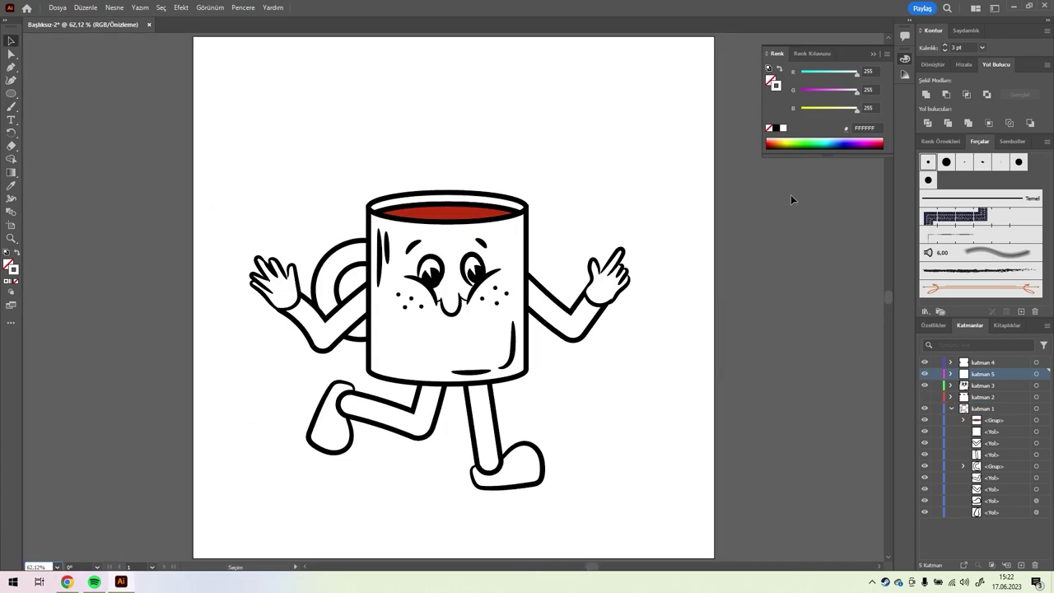
pyautogui.click(273, 282)
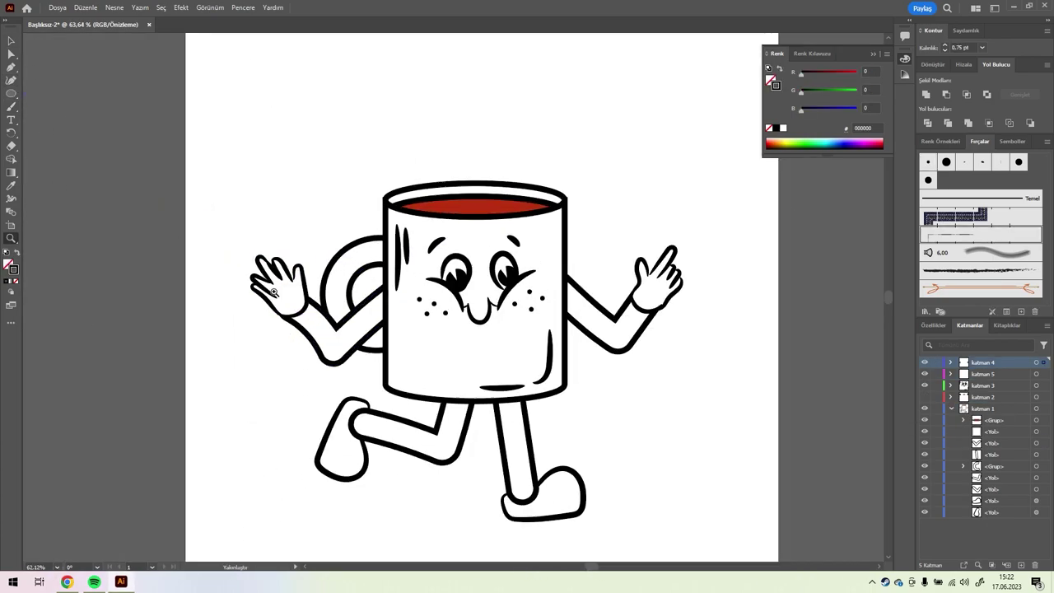
pyautogui.scroll(8, 271, 284)
pyautogui.hotkey('shift', '`')
pyautogui.moveTo(299, 377); pyautogui.dragTo(309, 379)
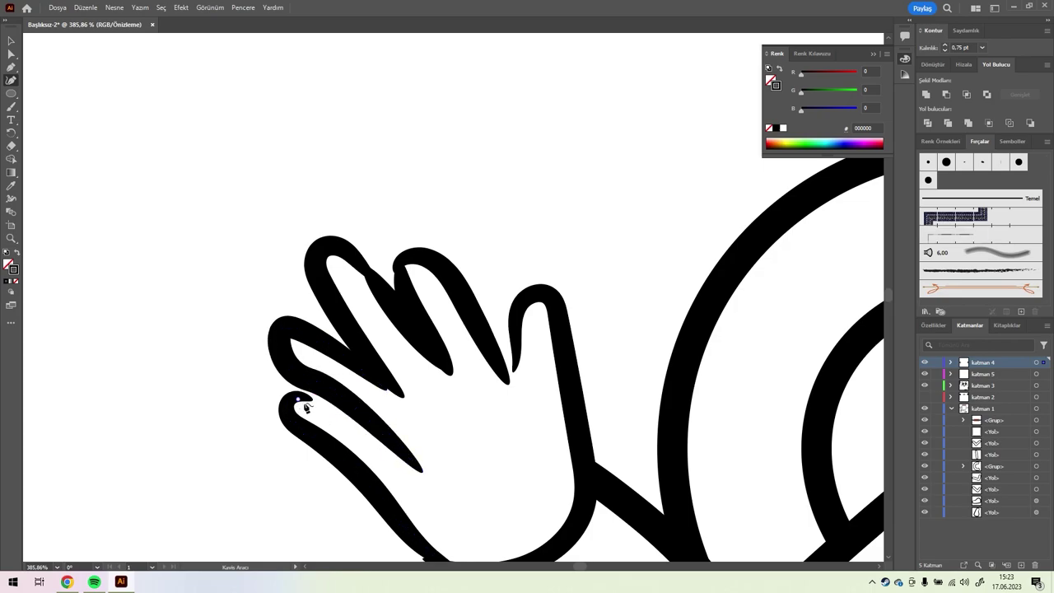
# - Adjust the lines between the fingers, extending one finger line into the palm
pyautogui.press('a')
pyautogui.click(424, 347)
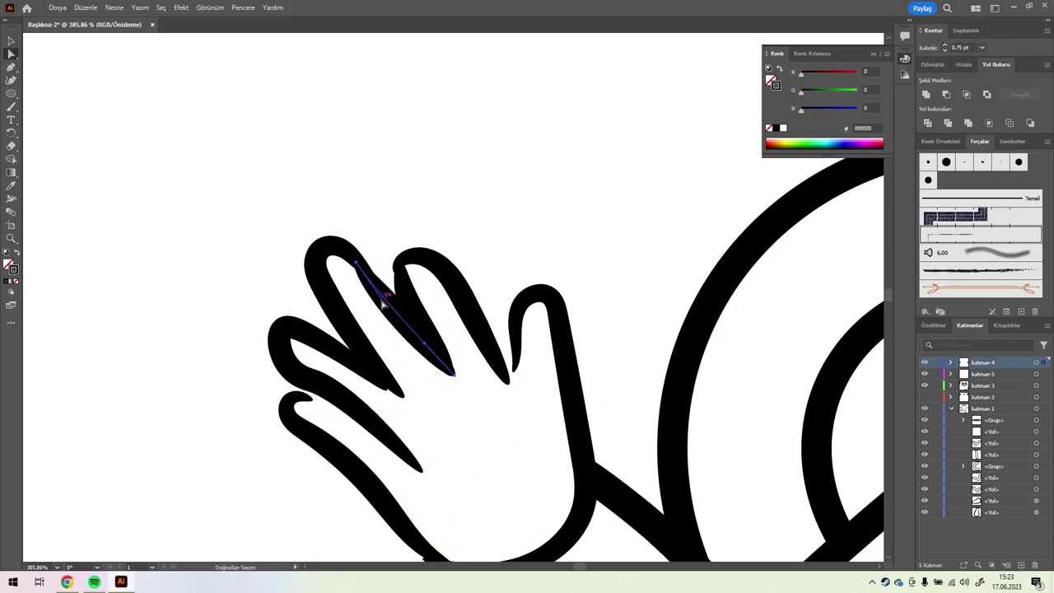
pyautogui.moveTo(355, 263); pyautogui.dragTo(339, 252)
pyautogui.click(282, 341)
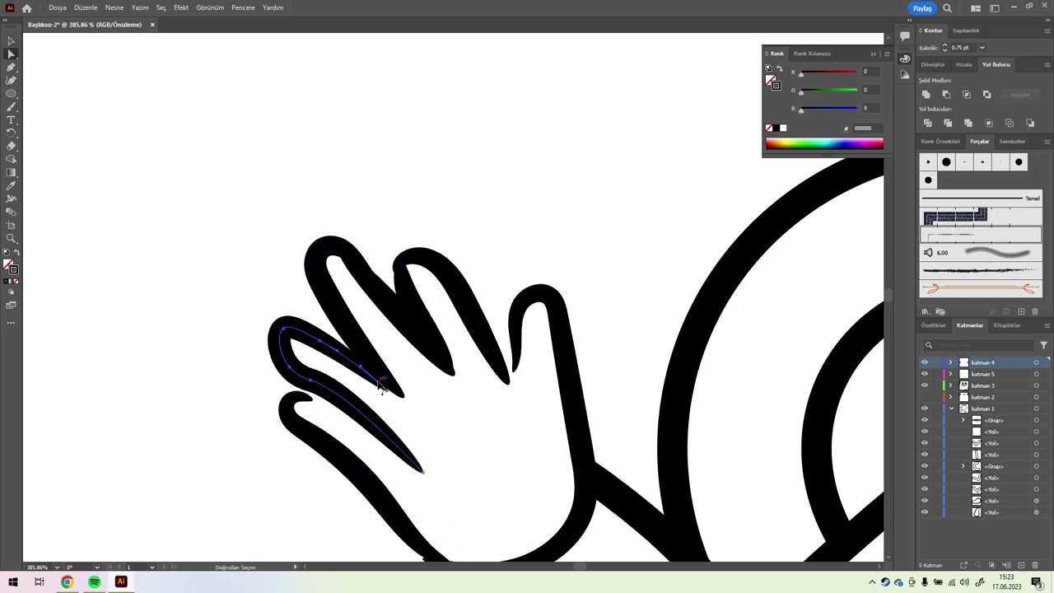
pyautogui.moveTo(536, 330); pyautogui.dragTo(513, 411)
pyautogui.moveTo(424, 401); pyautogui.dragTo(458, 439)
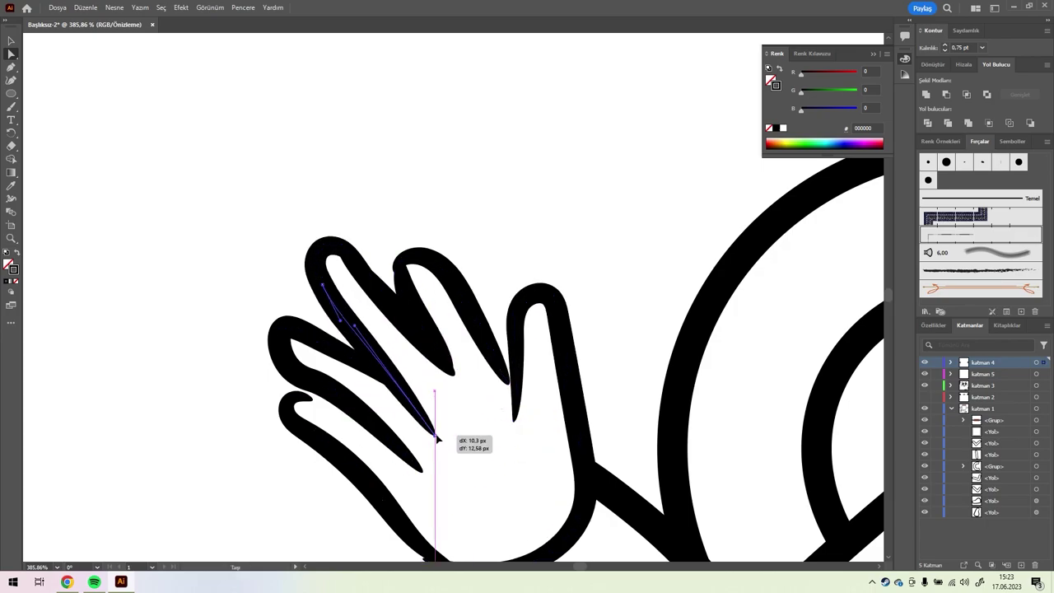
# - Select a finger outline path on the waving hand and set the view to 66.67%
pyautogui.scroll(-5, 209, 252)
pyautogui.hotkey('ctrl', '+')
pyautogui.hotkey('ctrl', '+')
pyautogui.hotkey('ctrl', '+')
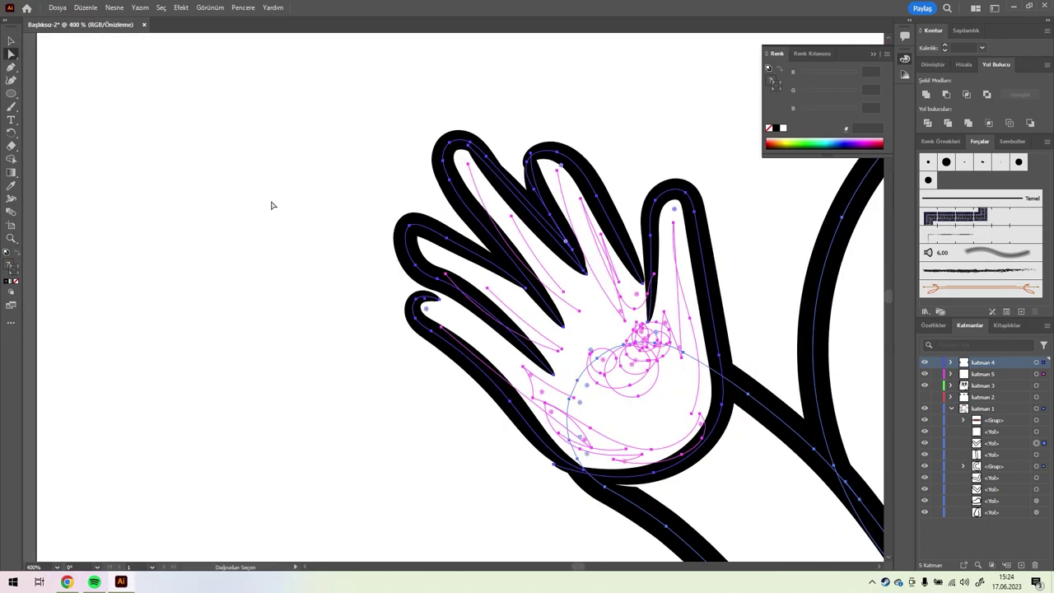
pyautogui.press('a')
pyautogui.click(424, 307)
pyautogui.click(57, 567)
pyautogui.click(83, 444)
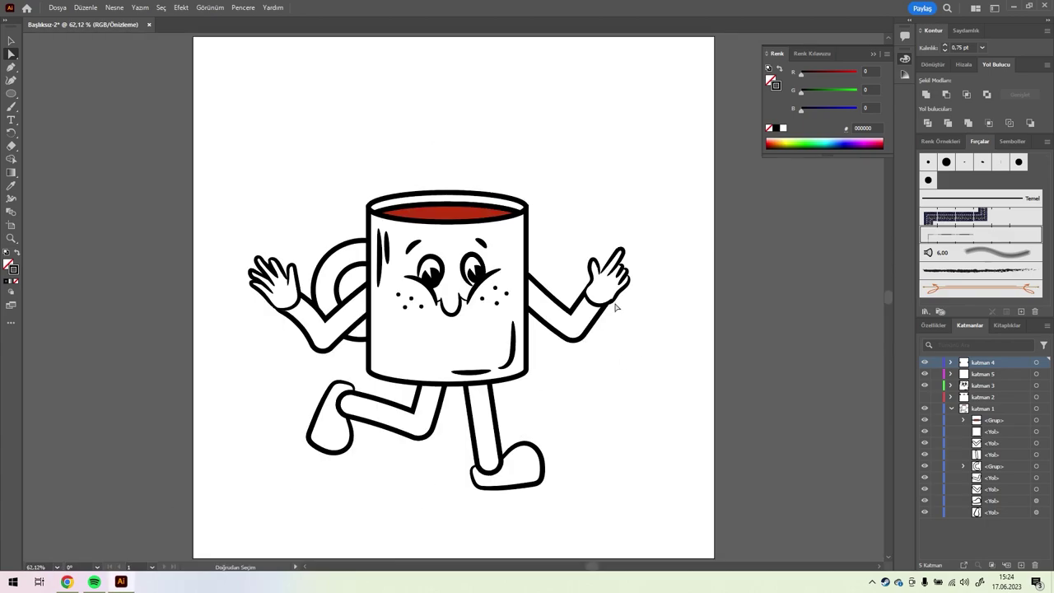
# - Shift the pointing hand's line onto the black outline and reshape its knuckle line
pyautogui.press('v')
pyautogui.scroll(3, 656, 451)
pyautogui.click(656, 451)
pyautogui.moveTo(656, 451); pyautogui.dragTo(652, 452)
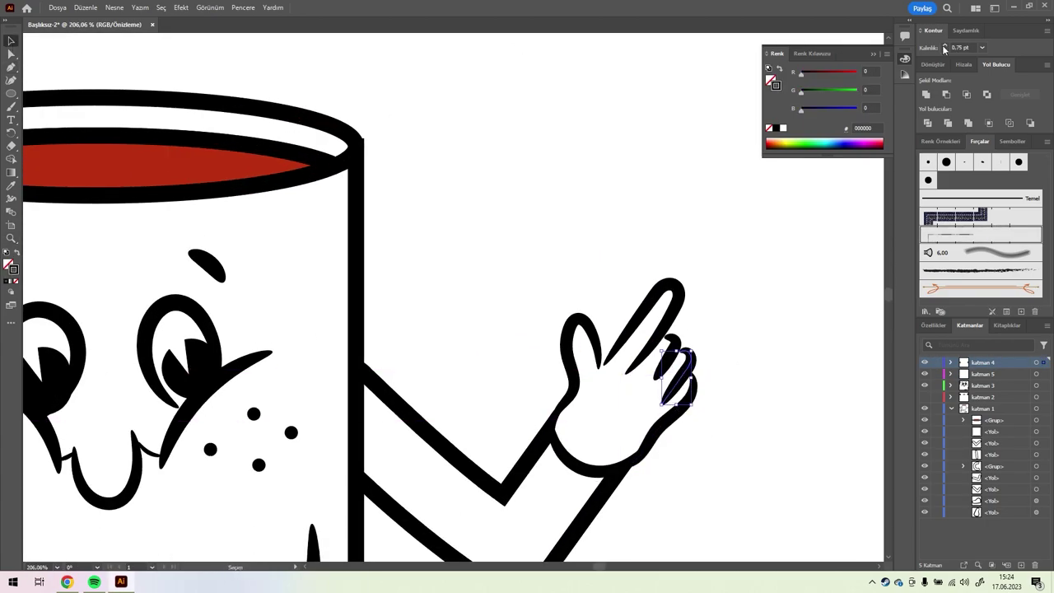
pyautogui.moveTo(676, 356); pyautogui.dragTo(679, 354)
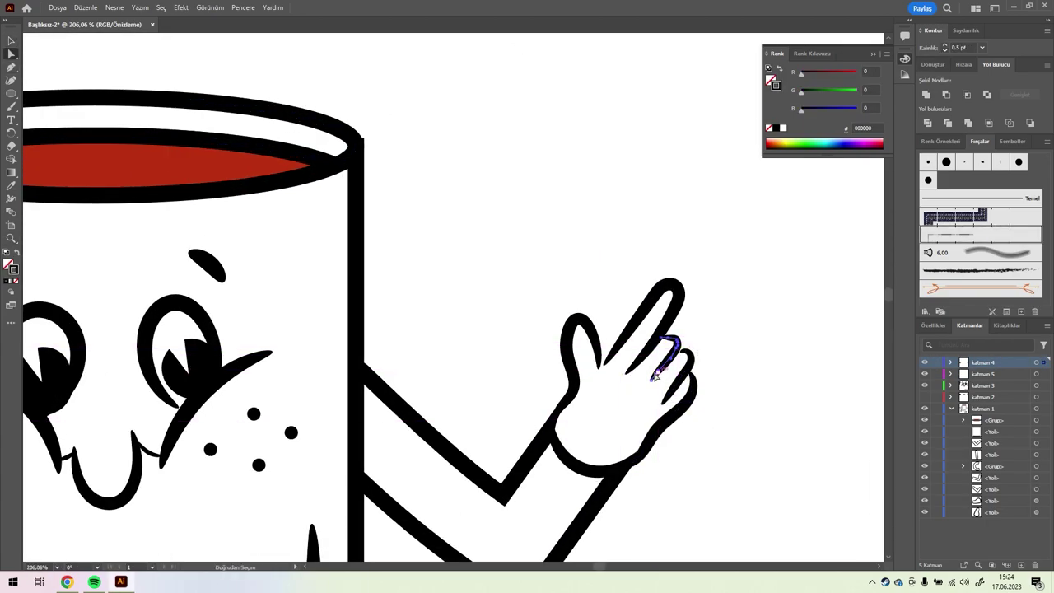
pyautogui.click(772, 320)
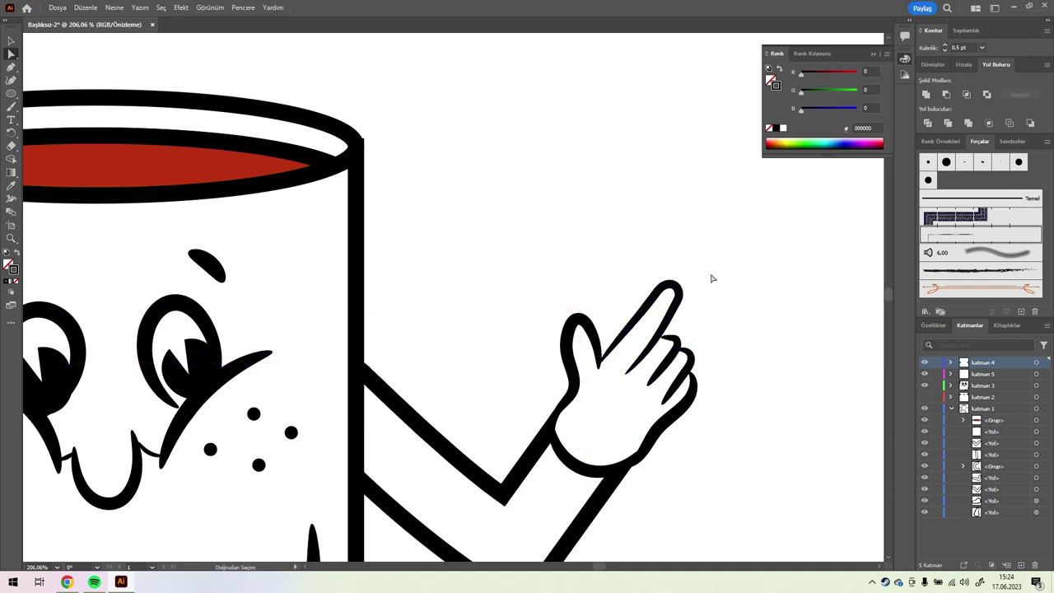
# - Fit the artboard and select the arm and hand path
pyautogui.hotkey('ctrl', '0')
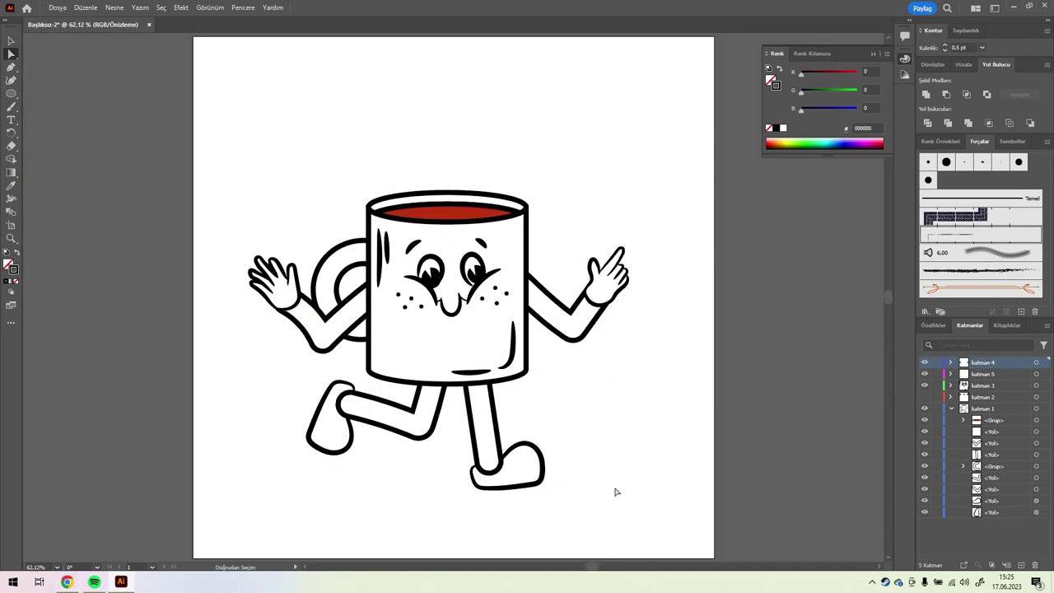
pyautogui.click(670, 284)
pyautogui.click(559, 291)
# - Fill the shoe with dark red A52911
pyautogui.press('z')
pyautogui.hotkey('ctrl', '+')
pyautogui.hotkey('ctrl', '+')
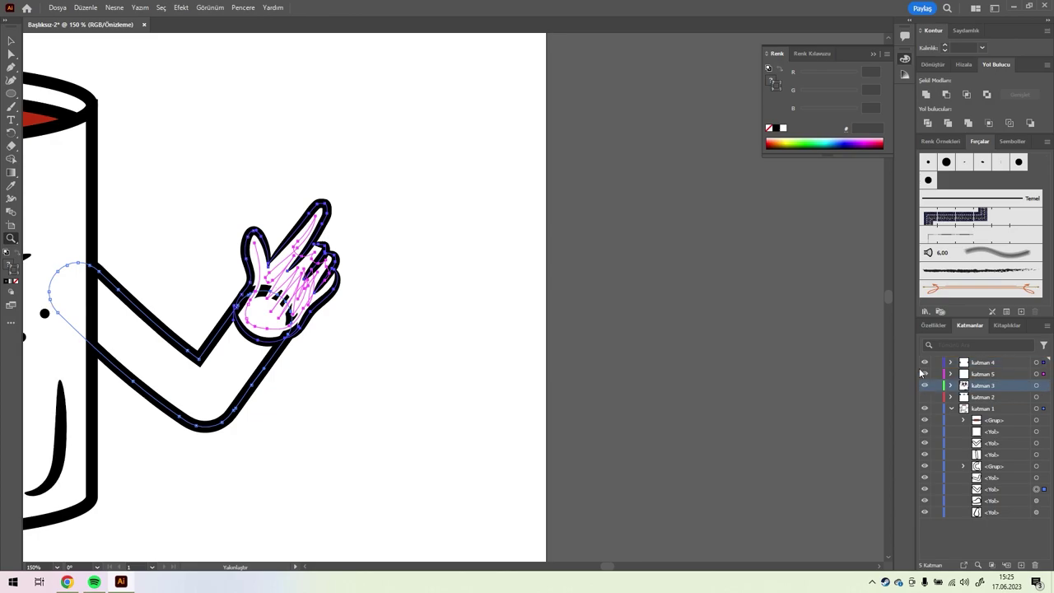
pyautogui.click(960, 47)
pyautogui.write('A52913')
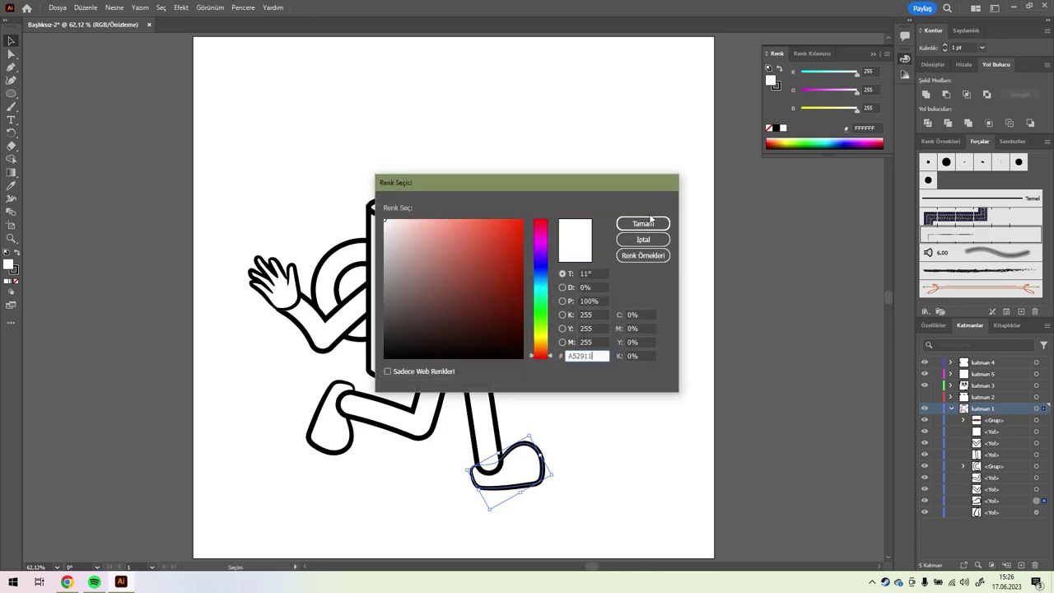
pyautogui.click(646, 223)
# - Apply the shoe's A52911 red to the mug handle with the Eyedropper
pyautogui.click(330, 272)
pyautogui.press('i')
pyautogui.click(526, 470)
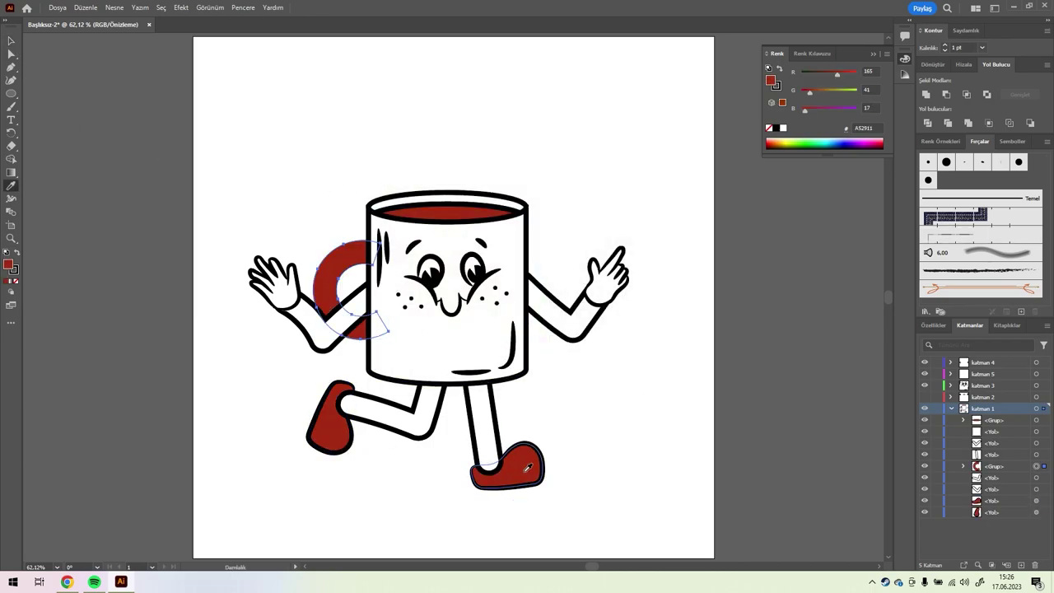
pyautogui.press('v')
pyautogui.click(491, 165)
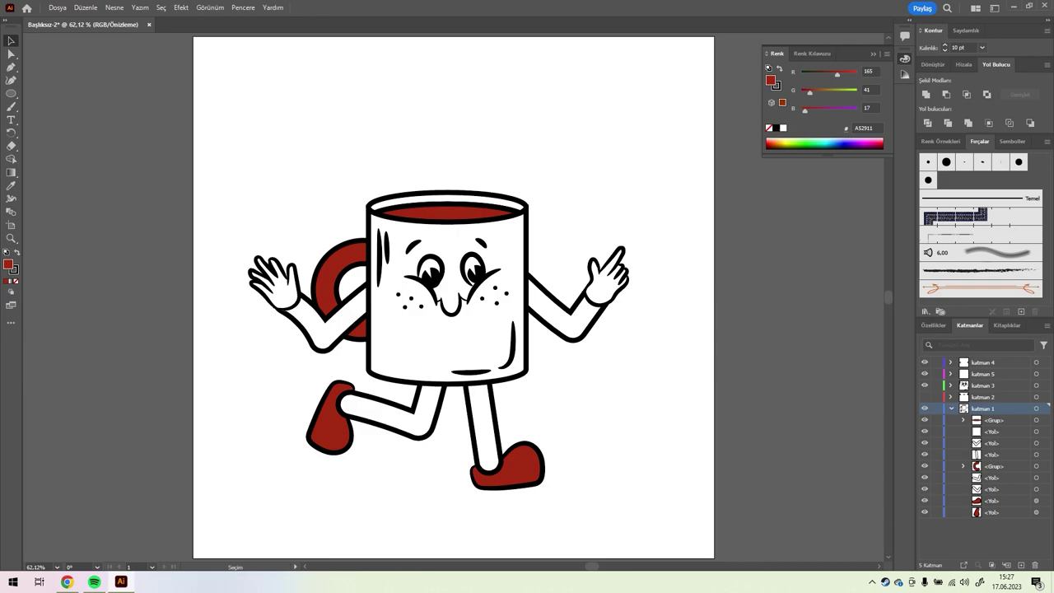
# - Cover the artboard with a background rectangle filled dusty pink AD8B7D
pyautogui.click(12, 93)
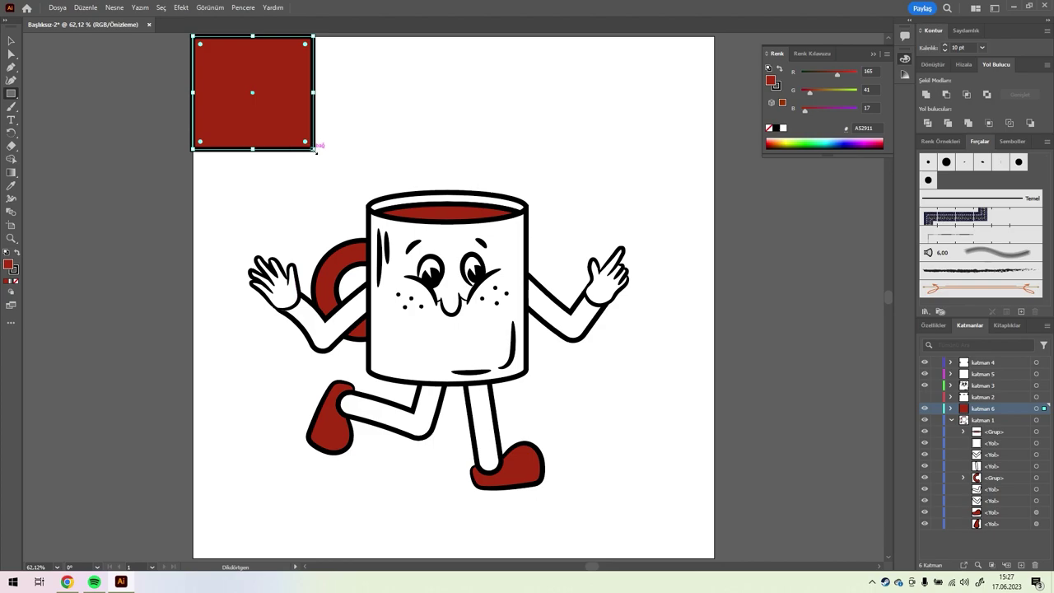
pyautogui.moveTo(193, 37); pyautogui.dragTo(712, 557)
pyautogui.doubleClick(771, 80)
pyautogui.click(540, 350)
pyautogui.click(461, 231)
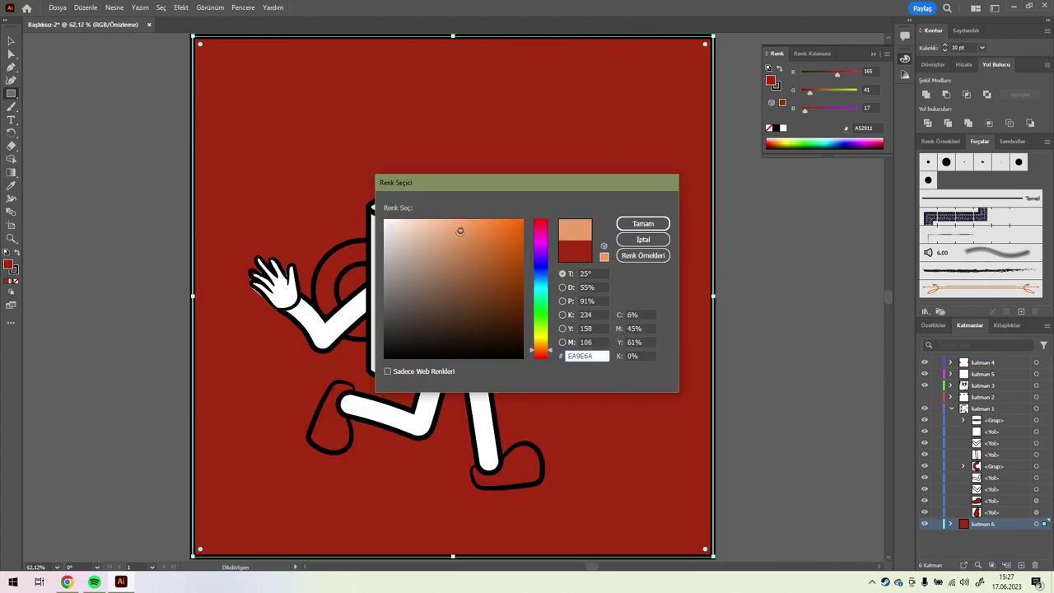
pyautogui.click(431, 260)
pyautogui.click(642, 223)
pyautogui.click(770, 80)
pyautogui.moveTo(826, 107); pyautogui.dragTo(830, 92)
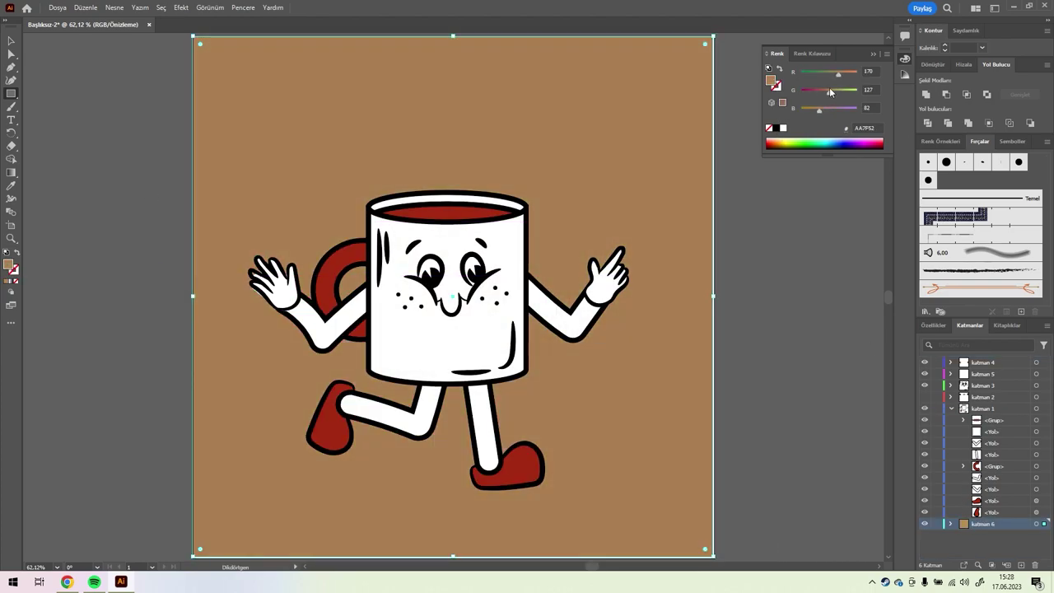
pyautogui.doubleClick(770, 79)
pyautogui.click(642, 223)
pyautogui.click(634, 294)
# - Draw a shadow ellipse under the feet, then undo the stray black ellipse
pyautogui.press('Escape')
pyautogui.click(11, 41)
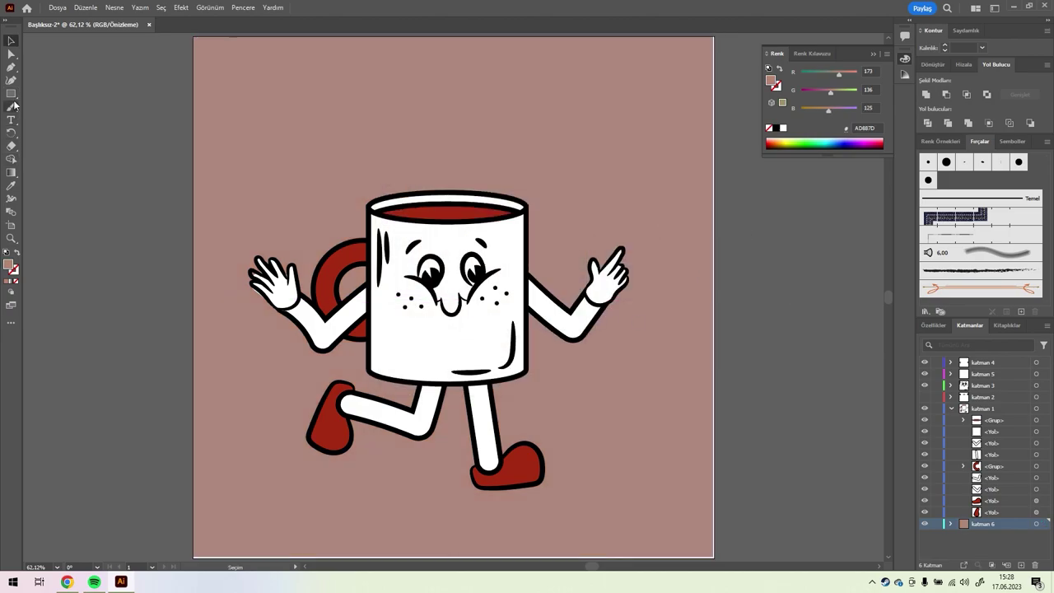
pyautogui.moveTo(585, 500); pyautogui.dragTo(560, 497)
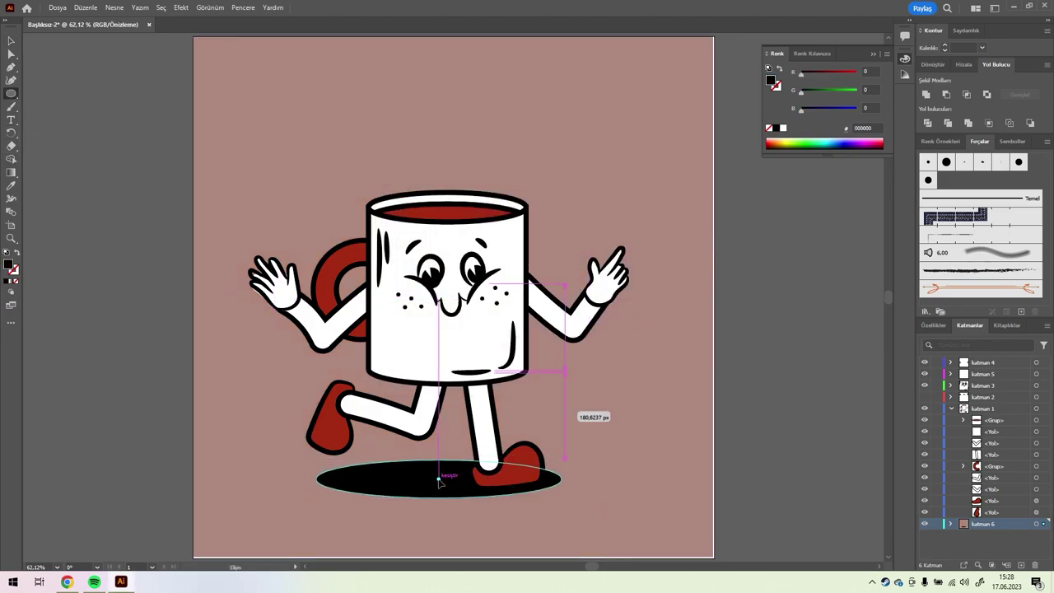
pyautogui.hotkey('ctrl', 'z')
# - Zoom in and reshape the finger outline paths on the left and right hands
pyautogui.press('z')
pyautogui.click(250, 287)
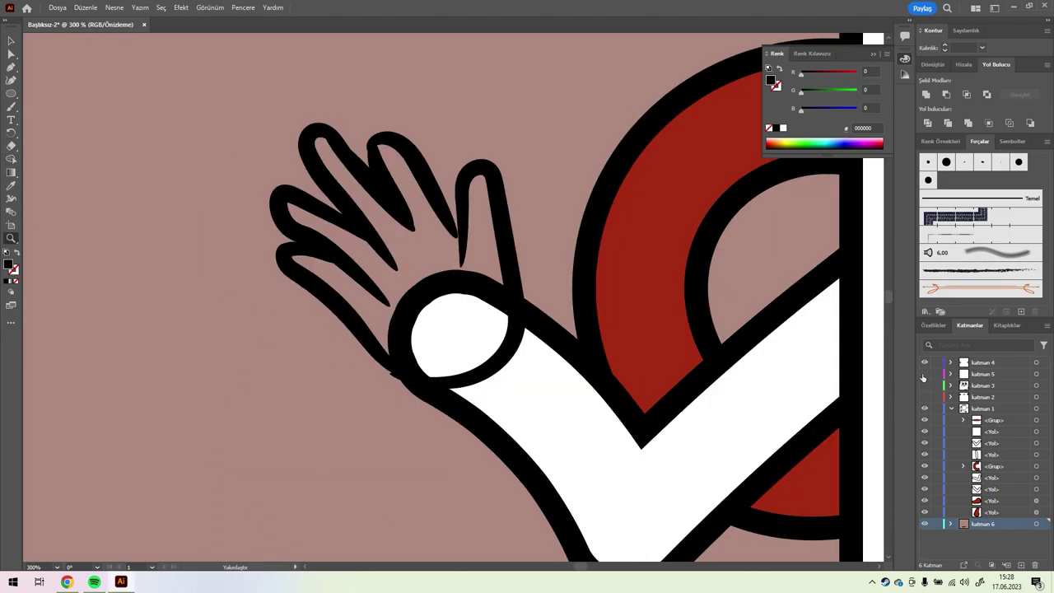
pyautogui.press('a')
pyautogui.click(345, 220)
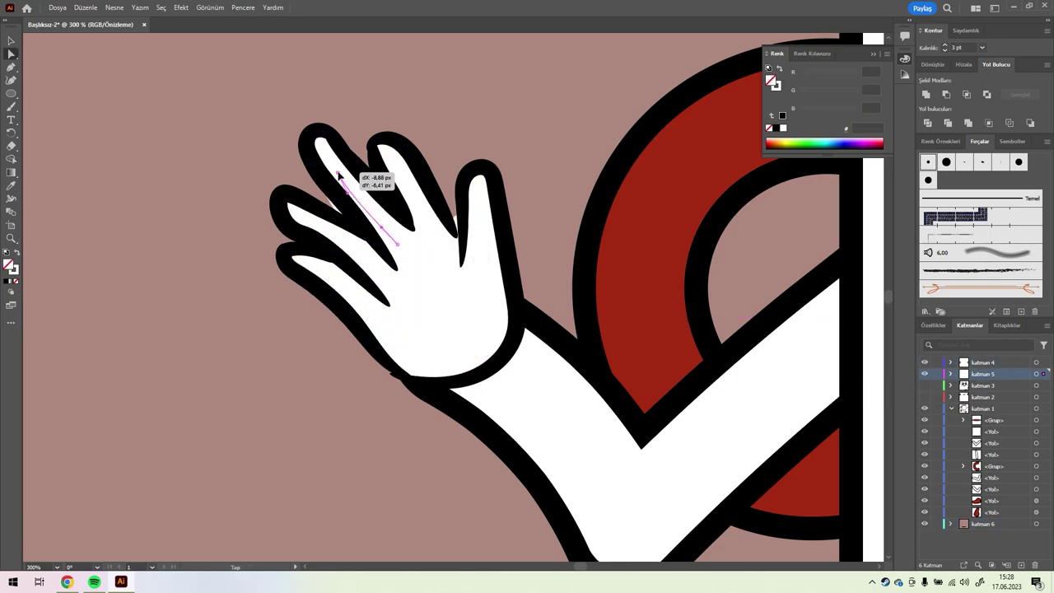
pyautogui.moveTo(337, 176); pyautogui.dragTo(348, 245)
pyautogui.click(436, 196)
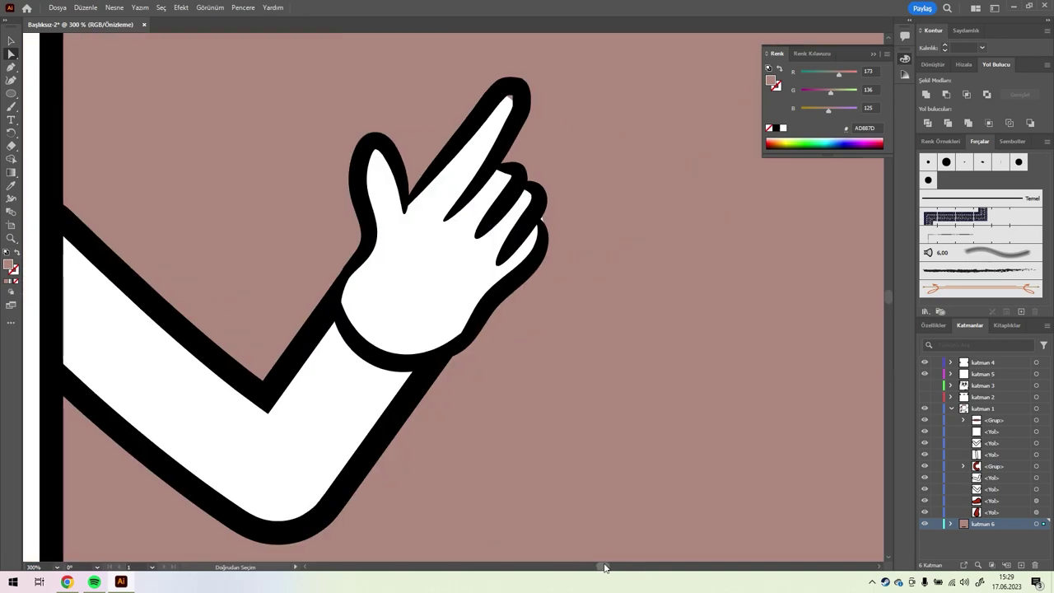
pyautogui.moveTo(525, 233); pyautogui.dragTo(502, 124)
# - Fit the artboard in view and align the wall texture over it
pyautogui.hotkey('ctrl', '0')
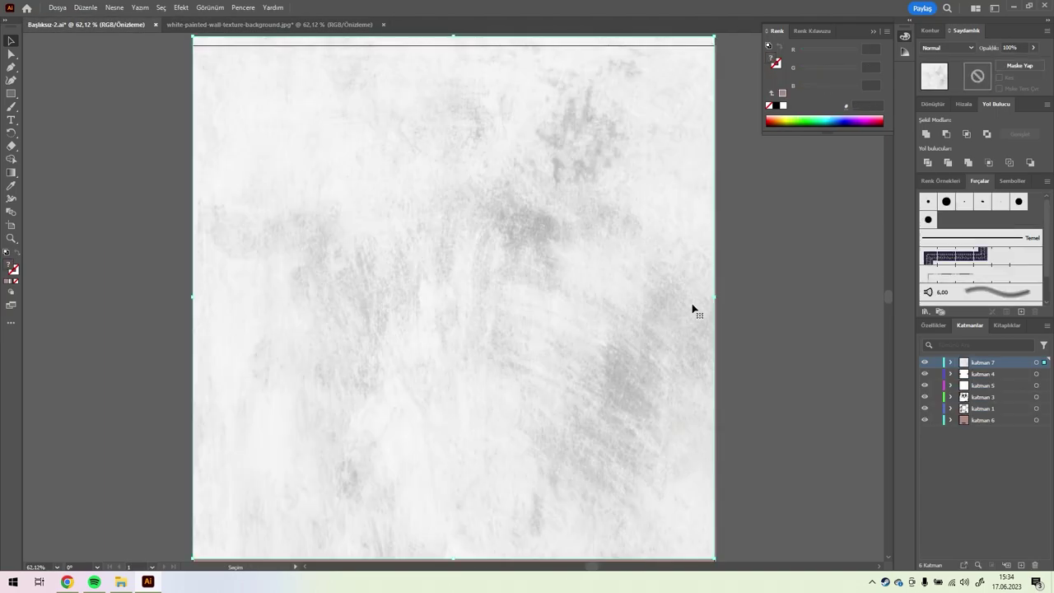
pyautogui.moveTo(313, 238); pyautogui.dragTo(310, 195)
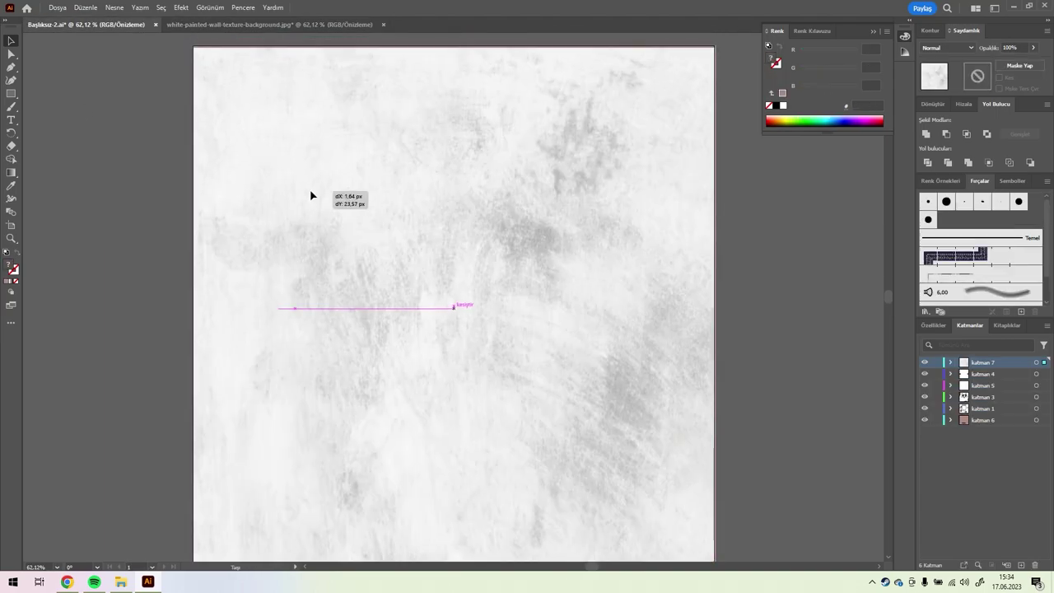
pyautogui.moveTo(716, 252); pyautogui.dragTo(716, 254)
# - Try several blend modes on the texture, including Overlay and Difference, and settle on Soft Light
pyautogui.click(947, 48)
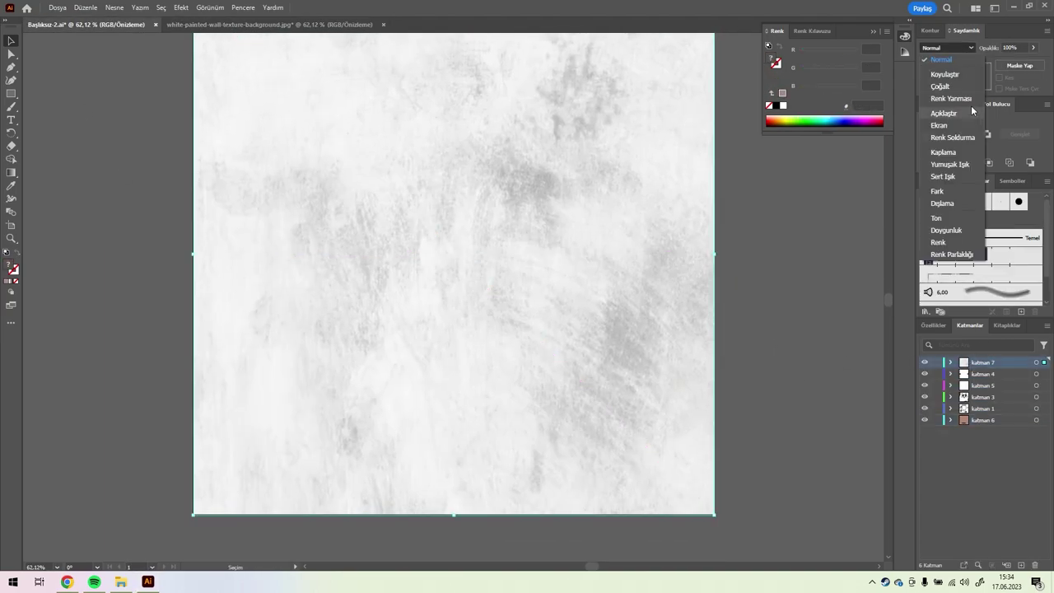
pyautogui.click(939, 86)
pyautogui.click(947, 48)
pyautogui.click(950, 99)
pyautogui.click(947, 48)
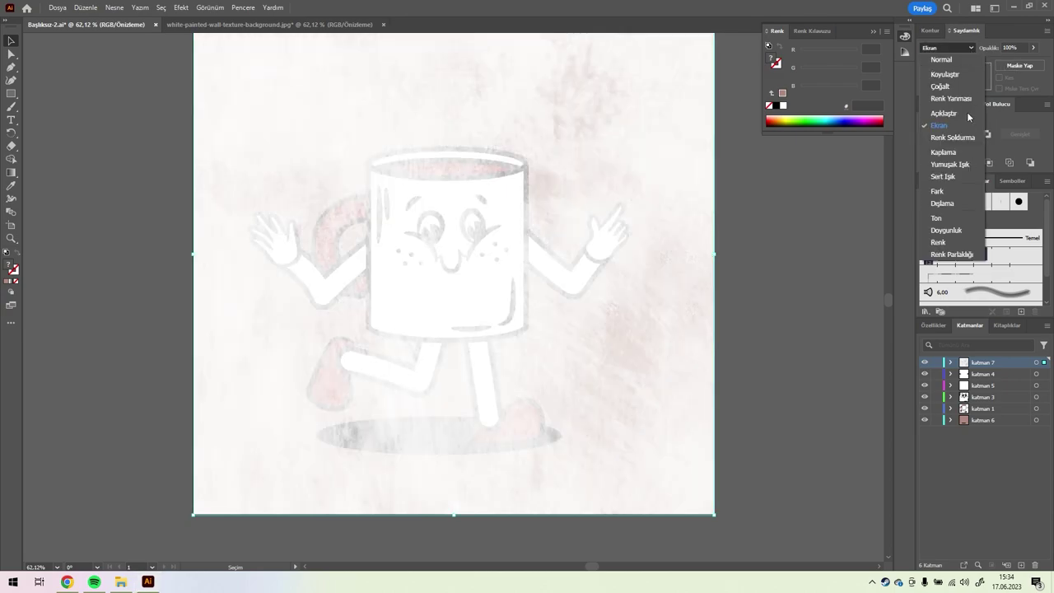
pyautogui.click(944, 74)
pyautogui.click(946, 48)
pyautogui.click(942, 152)
pyautogui.click(947, 48)
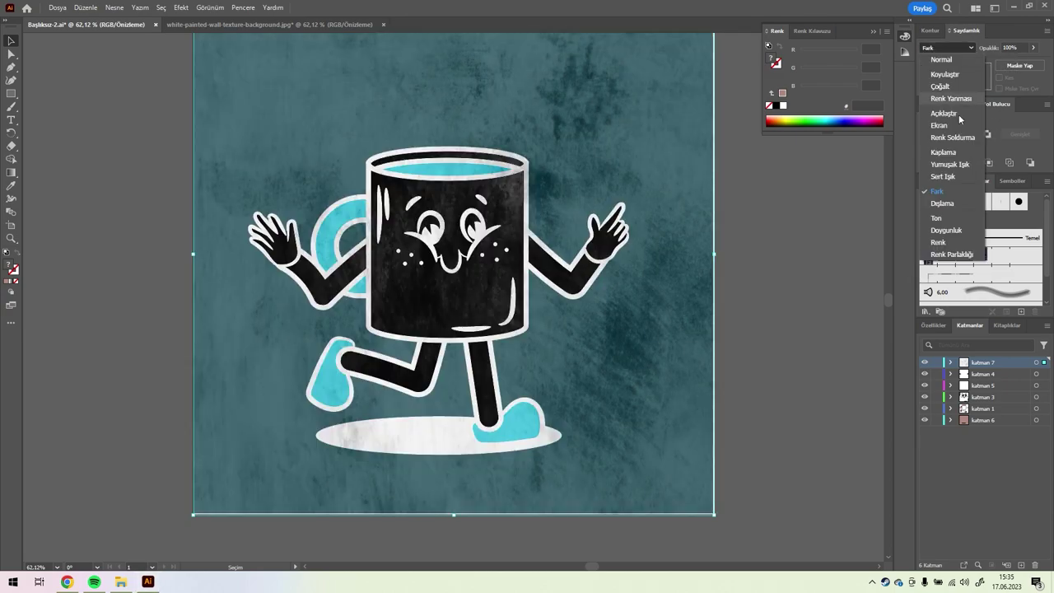
pyautogui.click(946, 247)
pyautogui.click(946, 48)
pyautogui.click(946, 127)
pyautogui.click(946, 48)
pyautogui.click(951, 142)
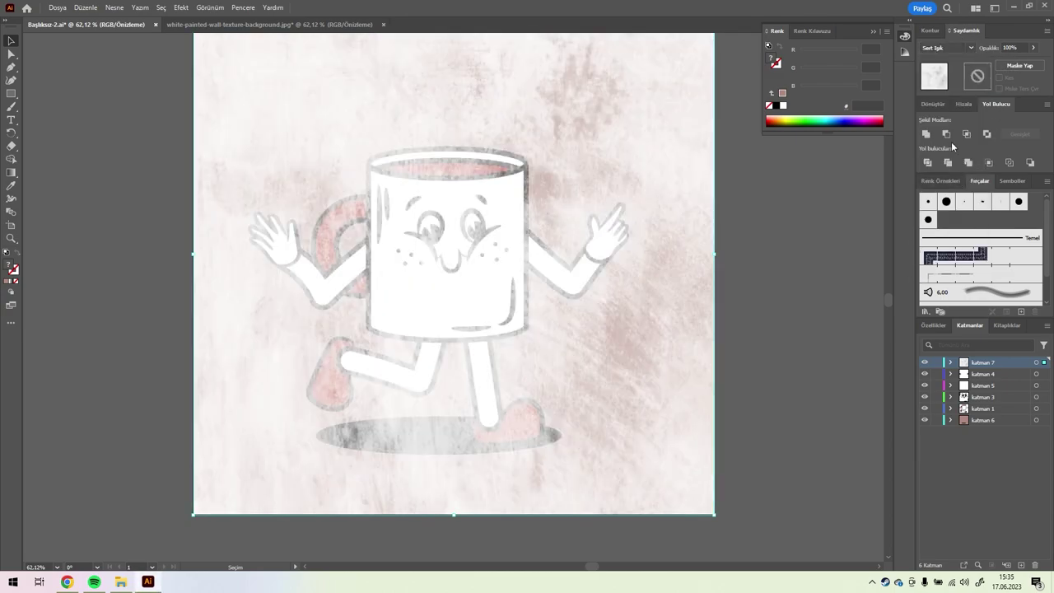
# - Reselect the texture on its layer and lower its opacity to 83%
pyautogui.click(776, 322)
pyautogui.scroll(1, 776, 321)
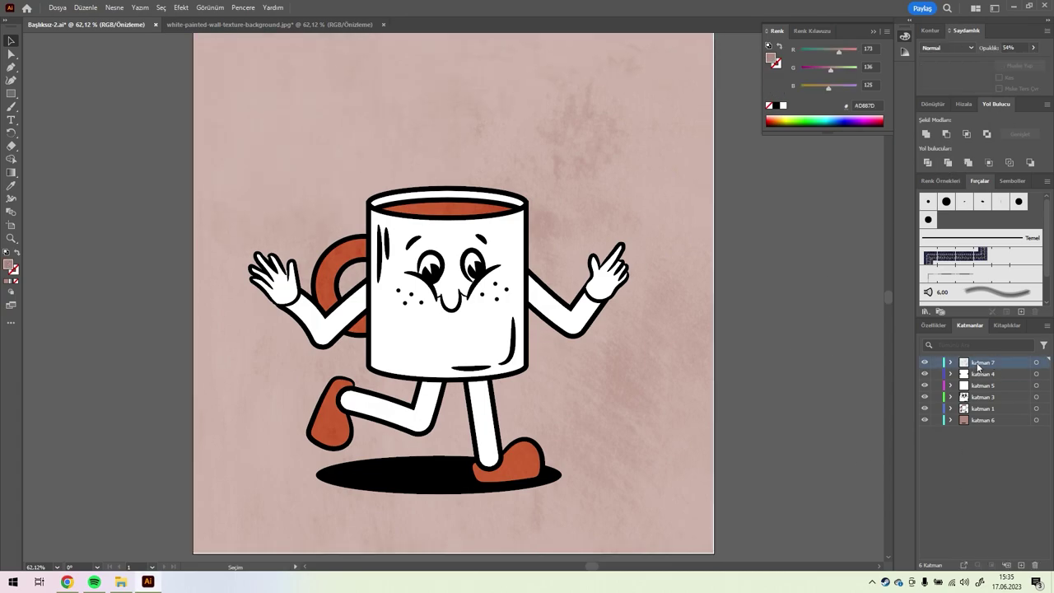
pyautogui.click(1035, 362)
pyautogui.click(1032, 47)
pyautogui.moveTo(1014, 64); pyautogui.dragTo(1025, 64)
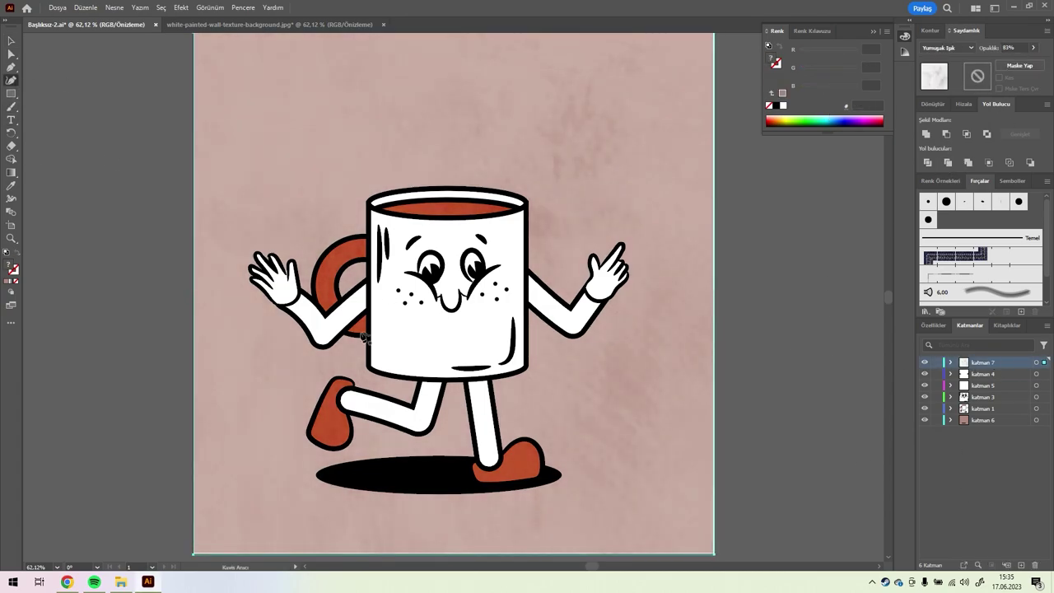
# - Add a new shading layer and move it below the texture layer
pyautogui.click(417, 383)
pyautogui.press('a')
pyautogui.hotkey('ctrl', 'x')
pyautogui.hotkey('ctrl', 'l')
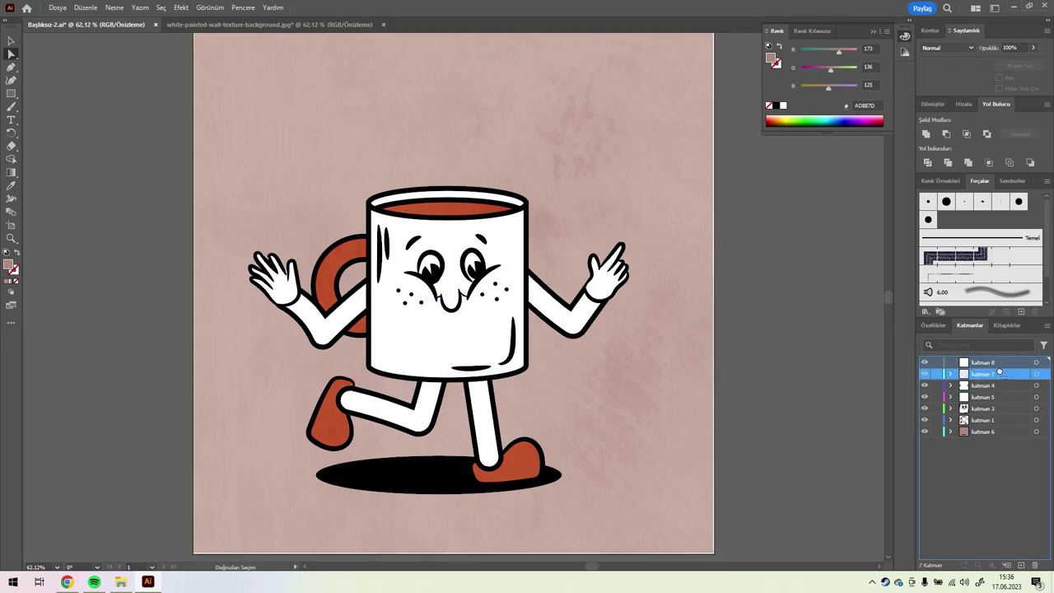
pyautogui.moveTo(372, 282); pyautogui.dragTo(359, 320)
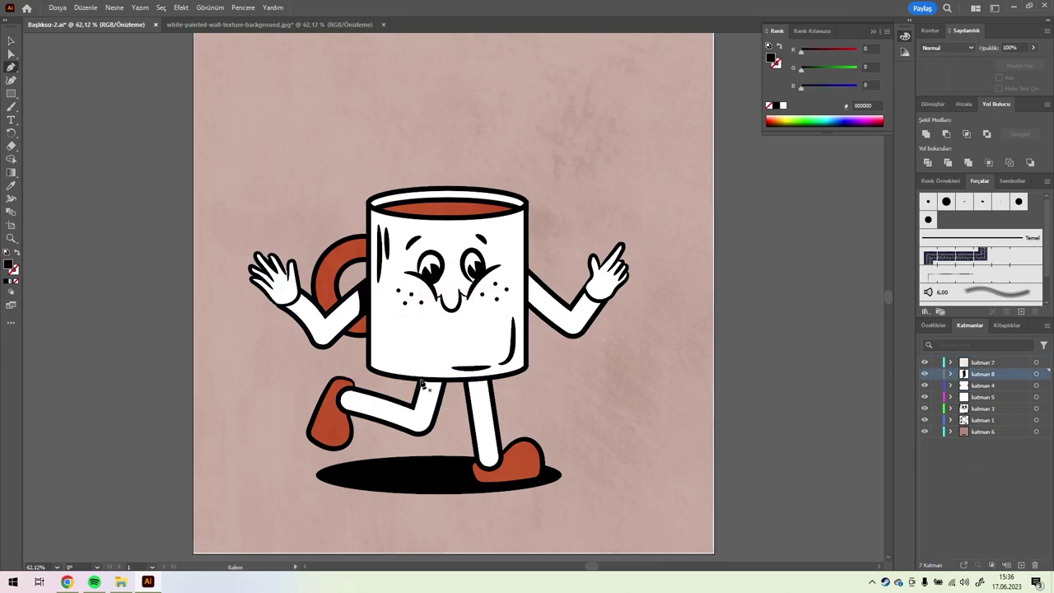
# - Draw a black shadow shape with the Pen along the mug's left side
pyautogui.moveTo(421, 384); pyautogui.dragTo(440, 405)
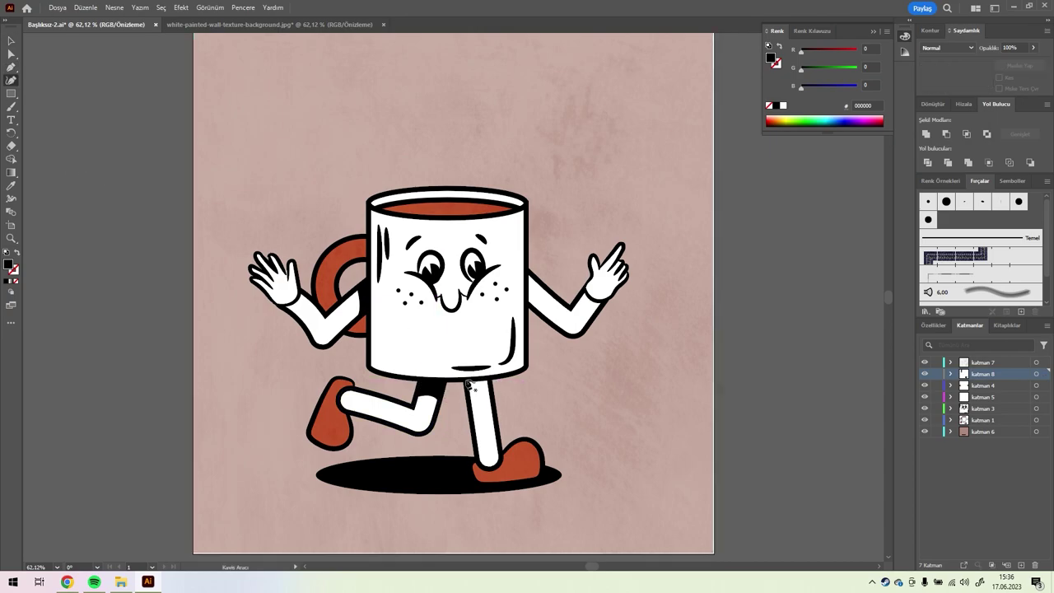
pyautogui.click(12, 69)
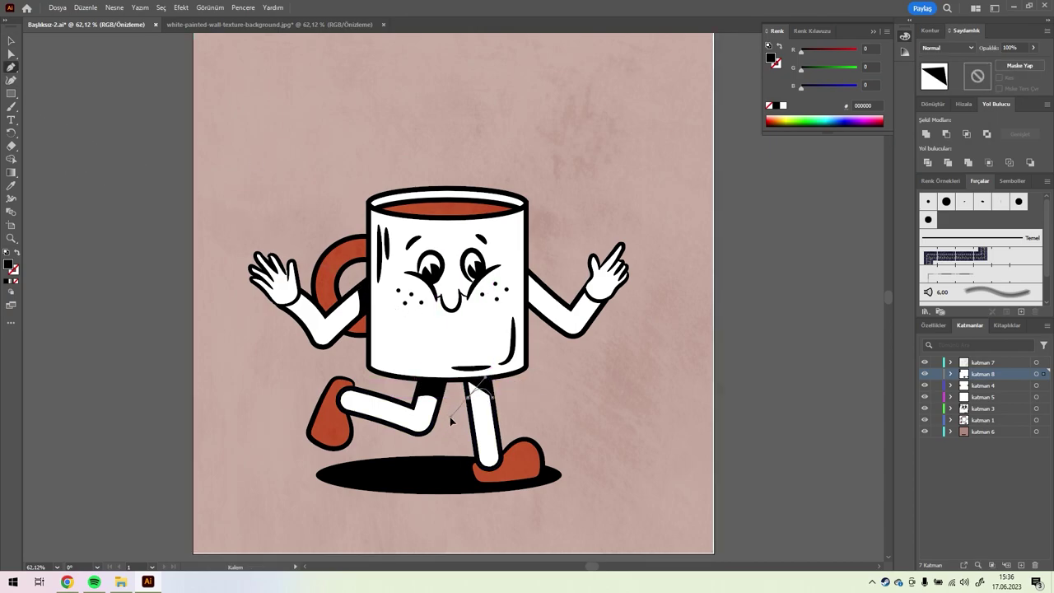
pyautogui.click(527, 298)
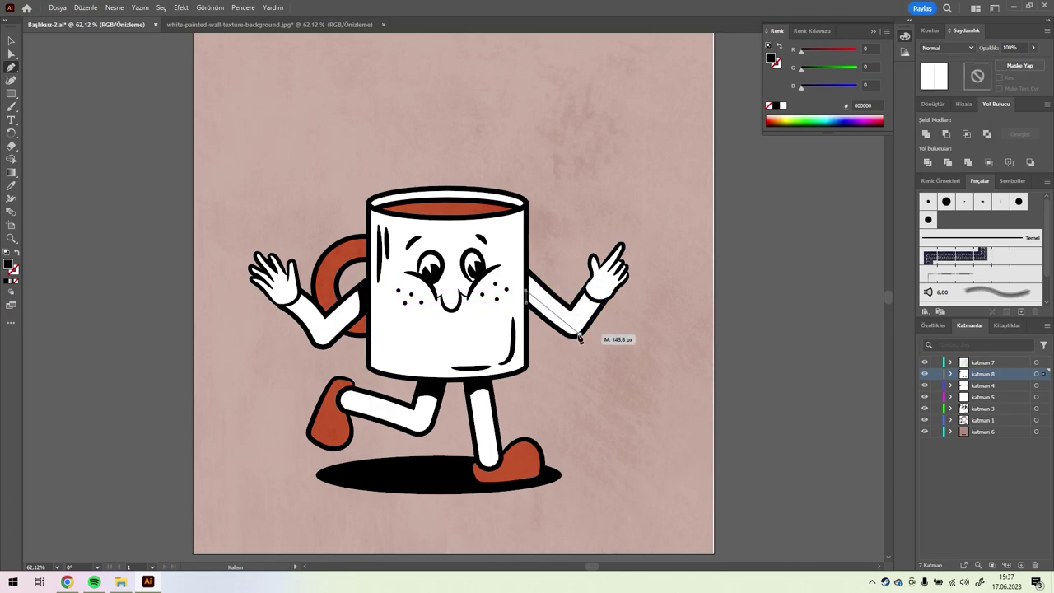
pyautogui.click(11, 67)
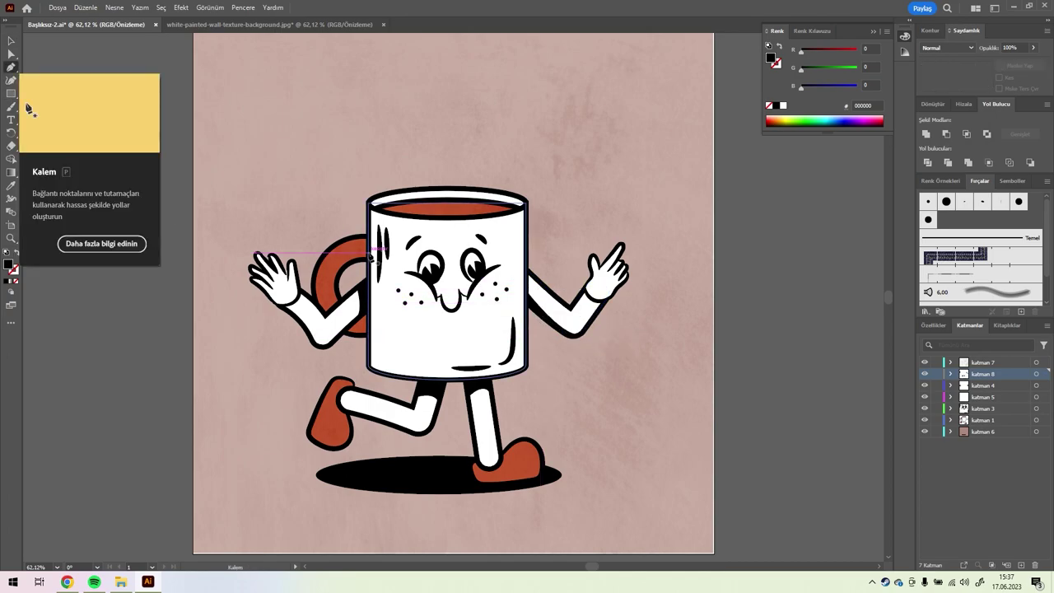
pyautogui.click(377, 374)
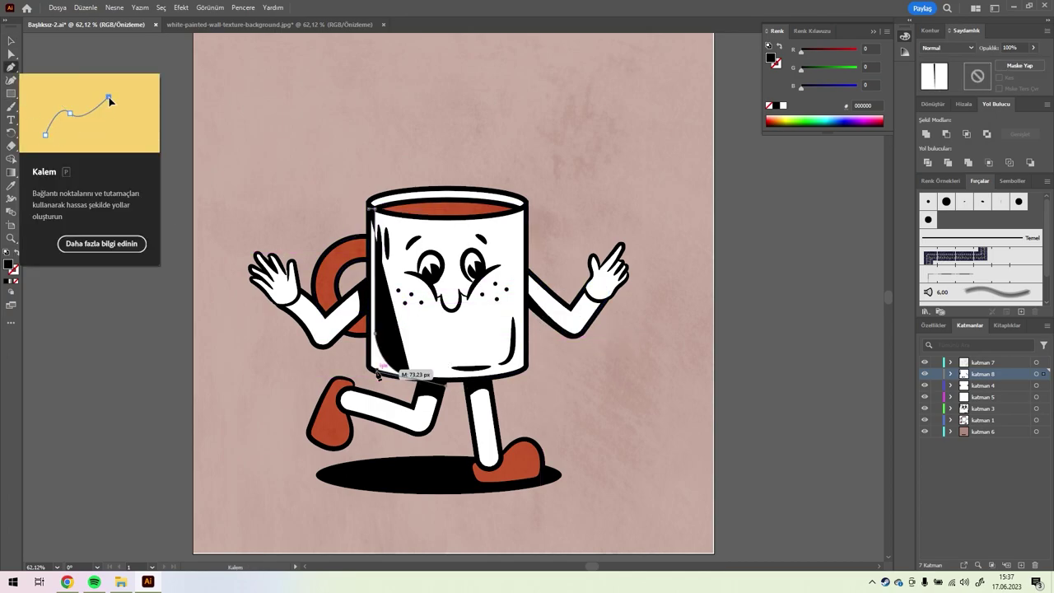
pyautogui.click(374, 208)
# - Check the layers, toggling and expanding the face details layer, undoing an accidental move
pyautogui.press('v')
pyautogui.click(308, 242)
pyautogui.hotkey('ctrl', 'shift', 'a')
pyautogui.click(923, 408)
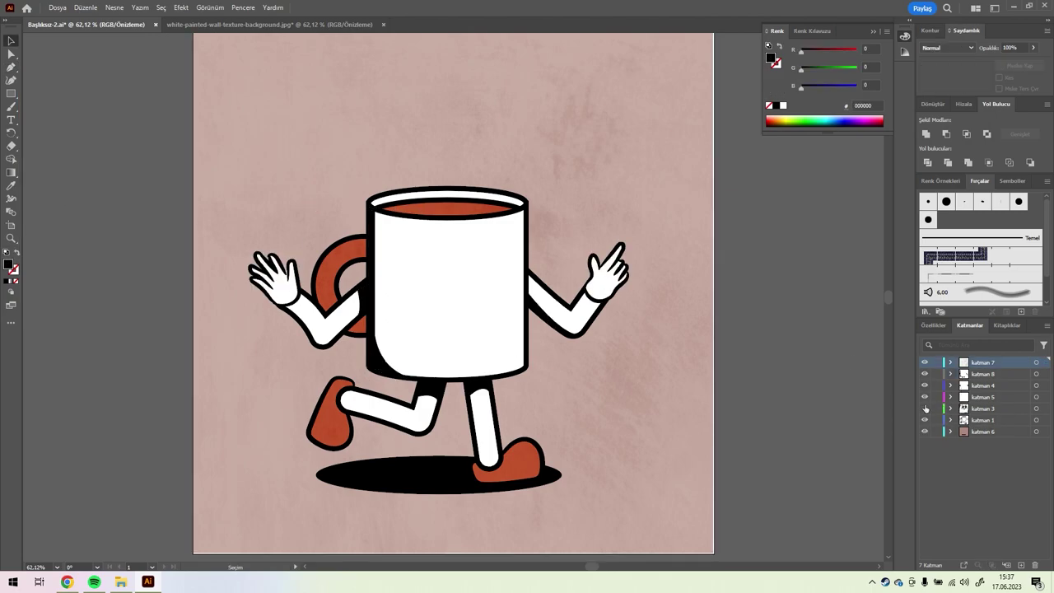
pyautogui.click(924, 408)
pyautogui.click(949, 408)
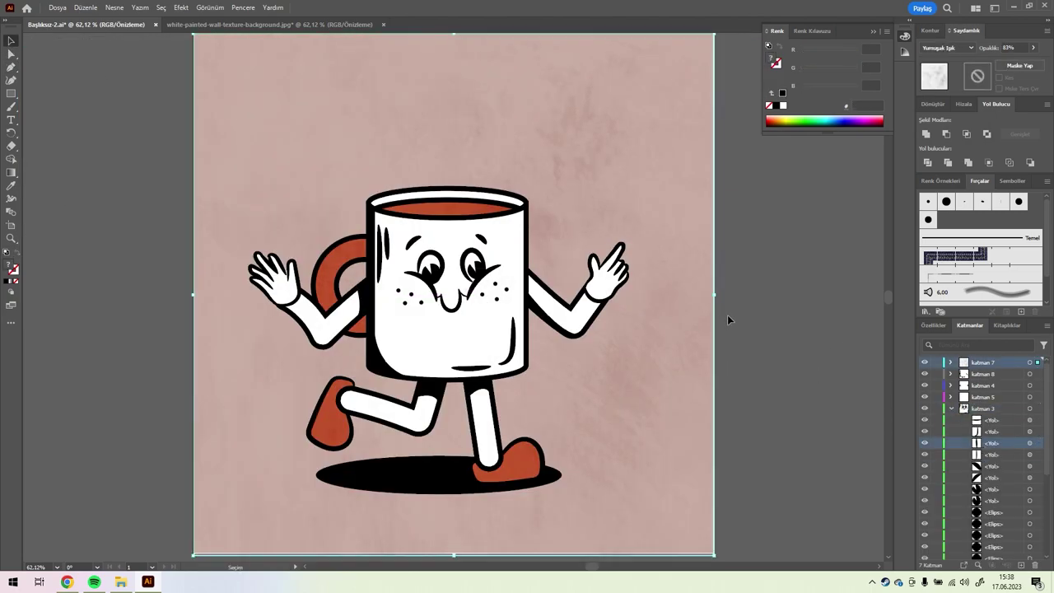
pyautogui.moveTo(715, 317); pyautogui.dragTo(703, 352)
pyautogui.hotkey('ctrl', 'z')
# - Set the texture to Multiply blending at 57% opacity
pyautogui.click(330, 216)
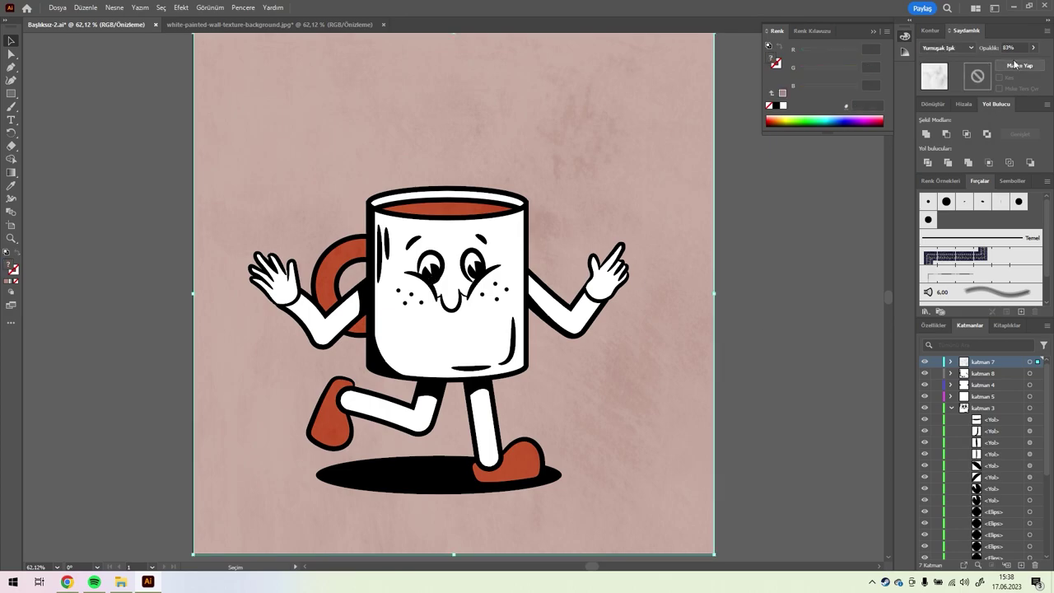
pyautogui.click(947, 48)
pyautogui.click(939, 86)
pyautogui.click(1033, 48)
pyautogui.moveTo(1038, 64); pyautogui.dragTo(1014, 64)
pyautogui.hotkey('ctrl', 'shift', 'a')
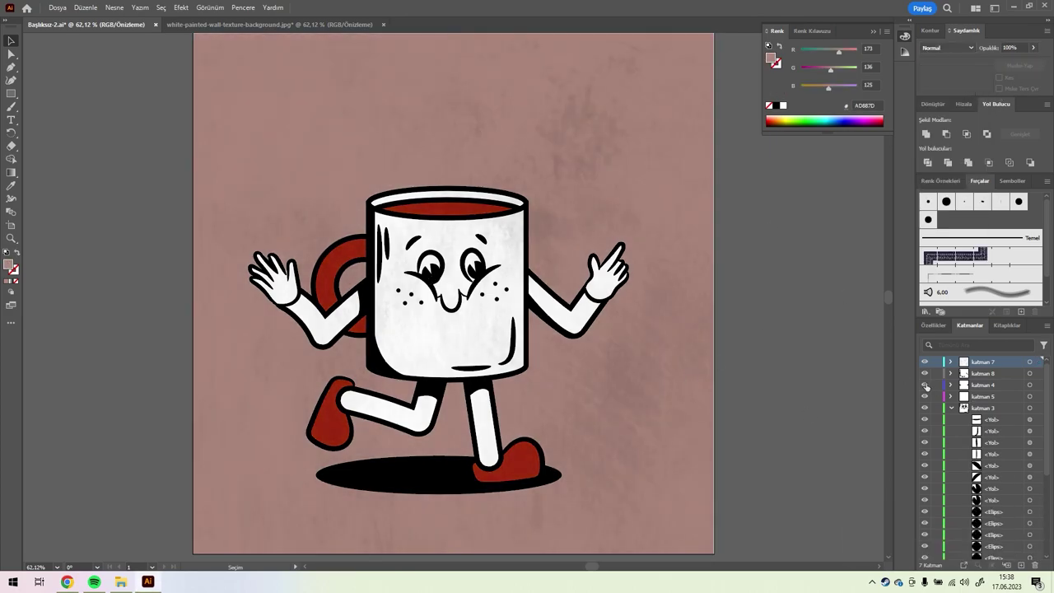
# - Start pen shading paths on the shoes, discarding stray paths near the handle and wrist
pyautogui.press('p')
pyautogui.click(319, 261)
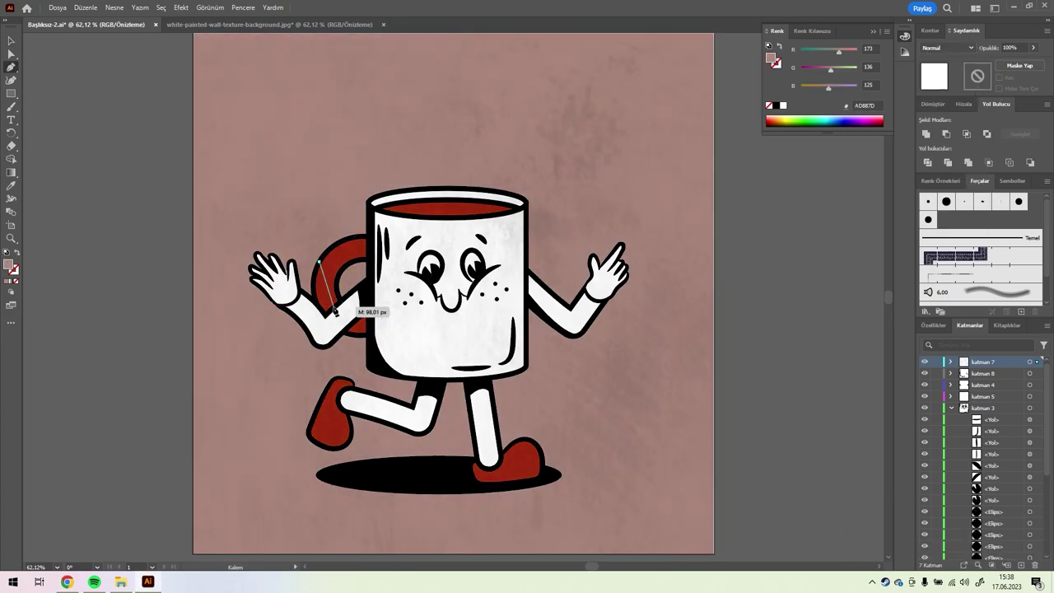
pyautogui.hotkey('ctrl', 'z')
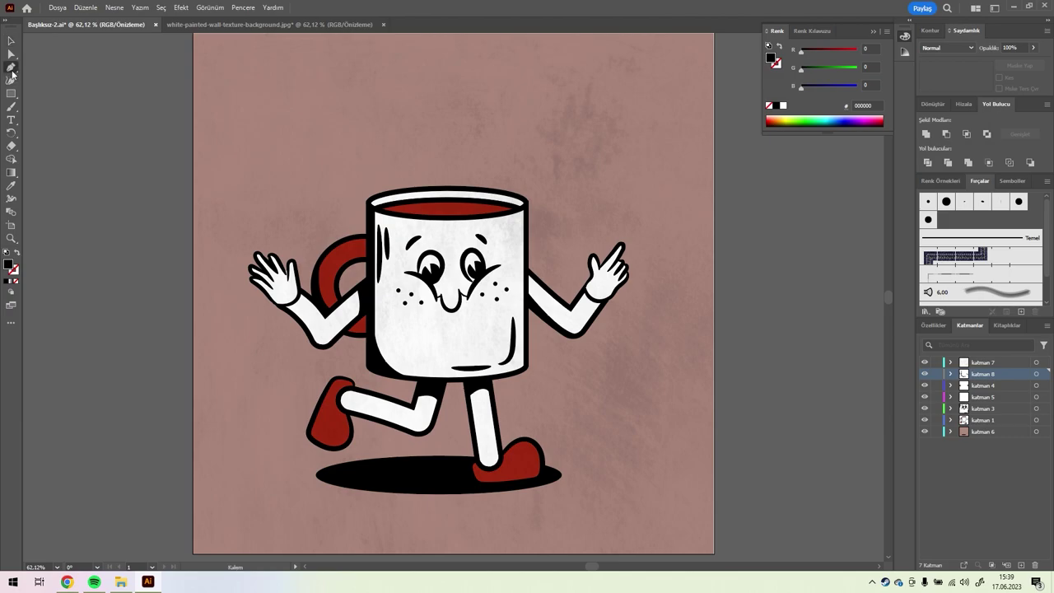
pyautogui.click(103, 190)
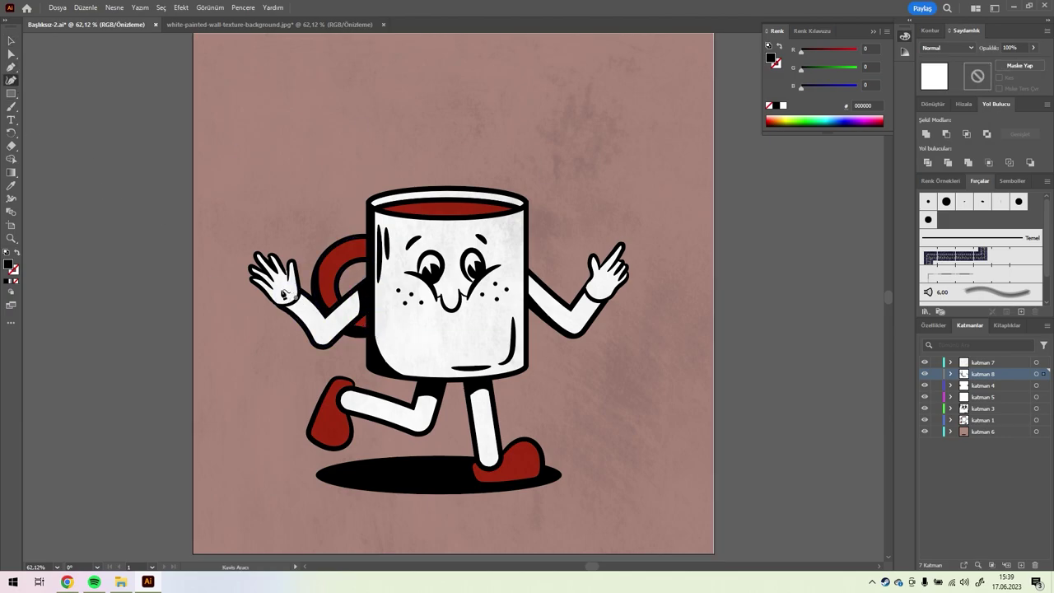
pyautogui.press('p')
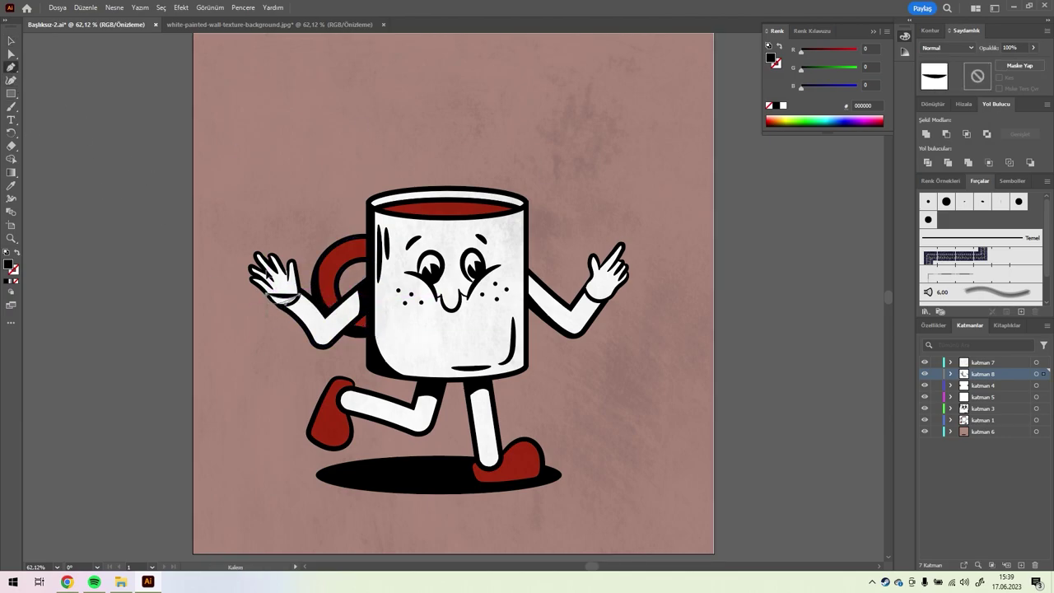
pyautogui.hotkey('ctrl', 'z')
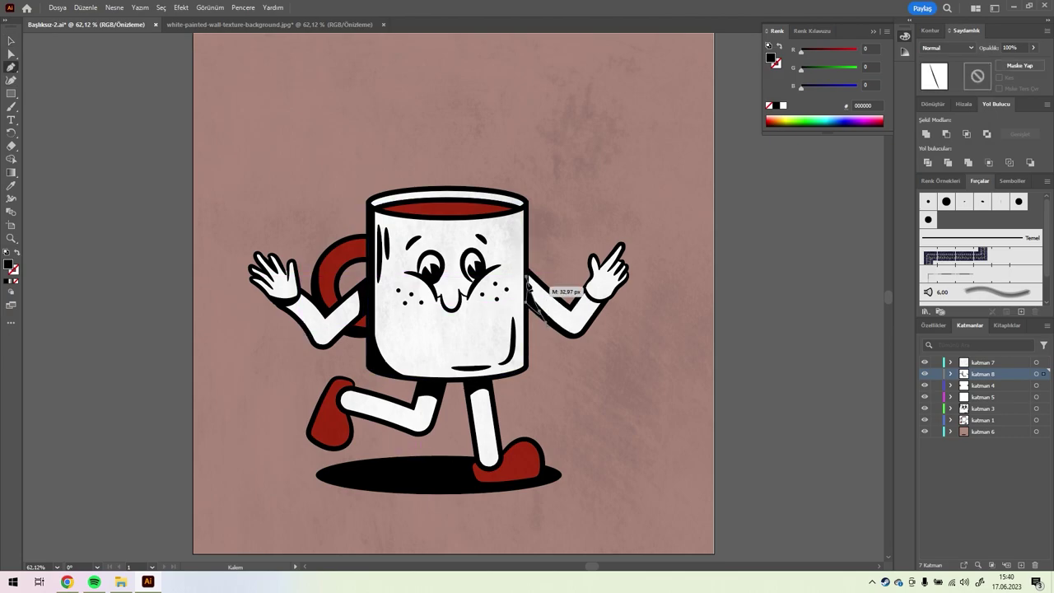
pyautogui.click(345, 379)
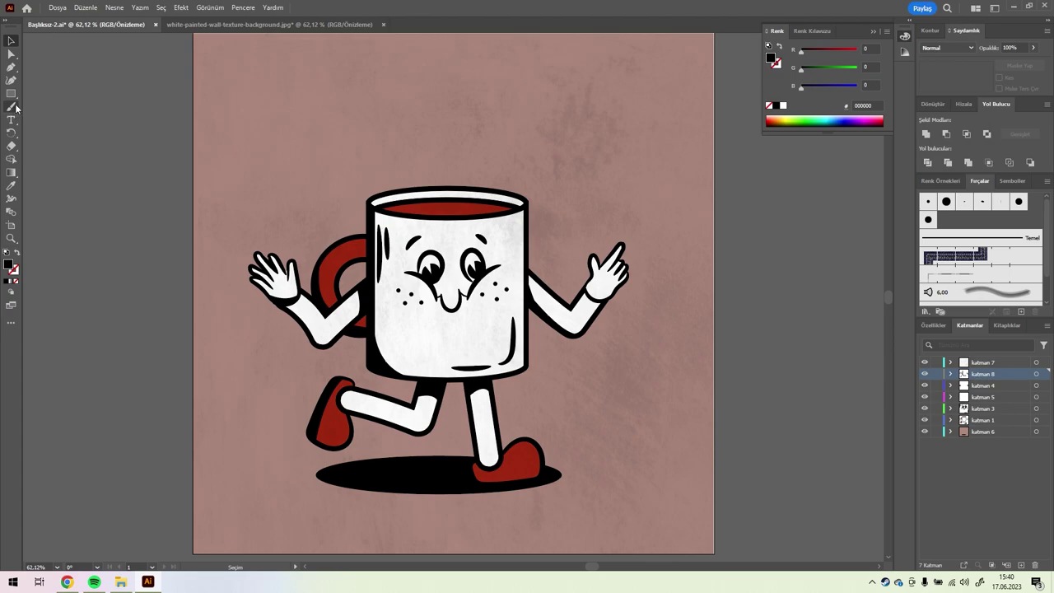
pyautogui.click(487, 472)
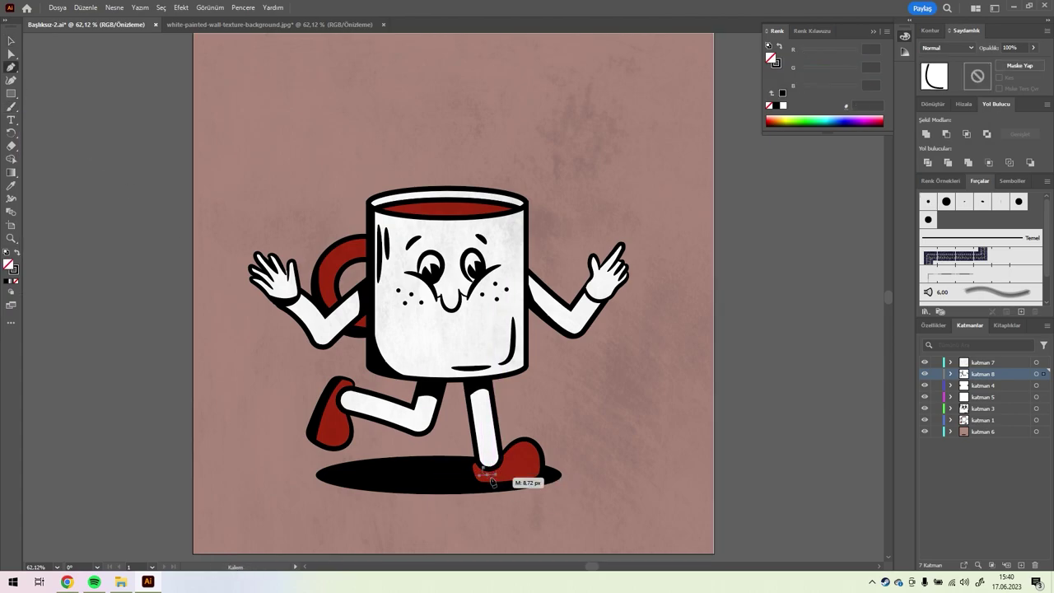
pyautogui.click(10, 42)
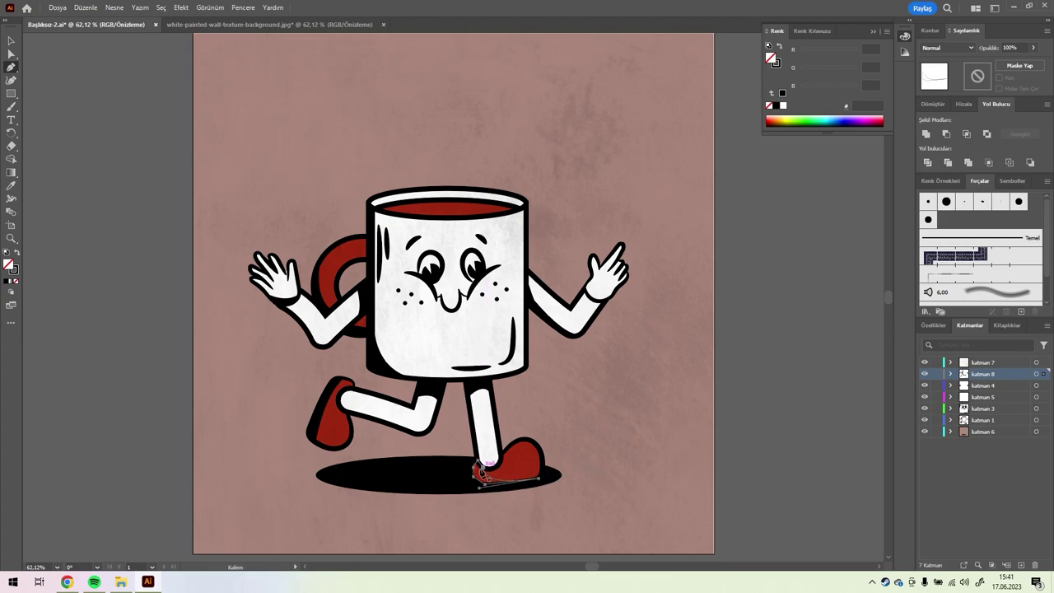
# - Set the fill to black and trace a curved shading shape along the shoe's sole
pyautogui.press('p')
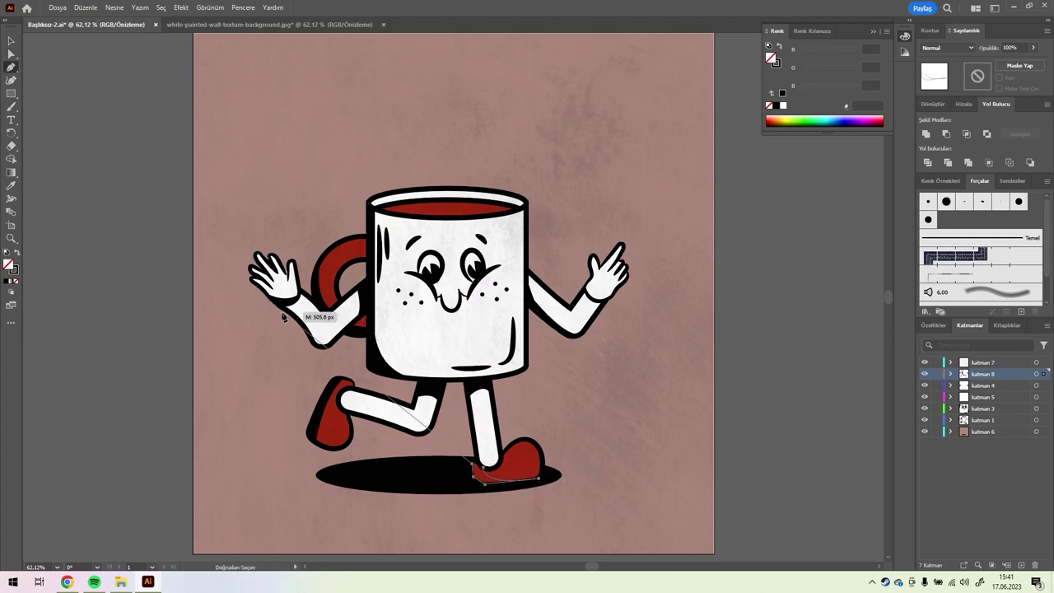
pyautogui.click(7, 264)
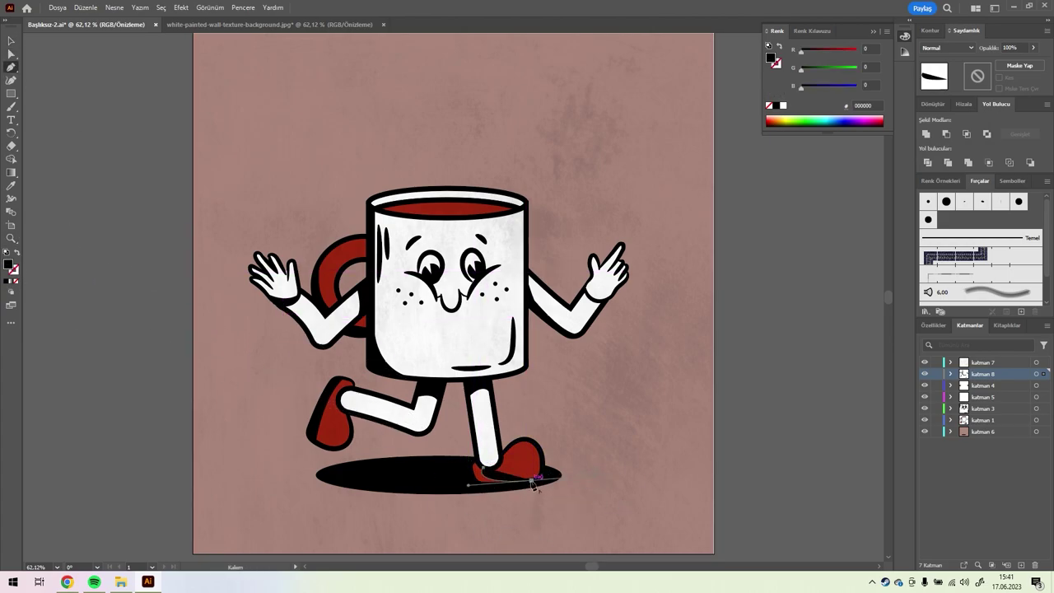
pyautogui.keyDown('ctrl'); pyautogui.click(90, 301); pyautogui.keyUp('ctrl')
pyautogui.click(323, 409)
pyautogui.moveTo(314, 439); pyautogui.dragTo(327, 446)
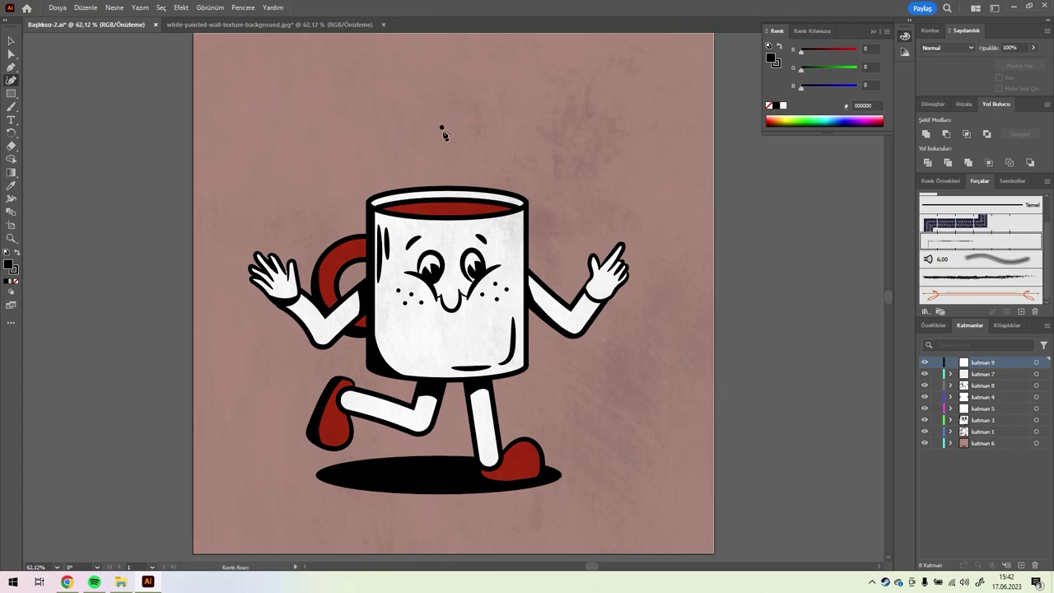
# - Zoom in and reshape the right steam line's curve
pyautogui.press('b')
pyautogui.press('a')
pyautogui.click(471, 164)
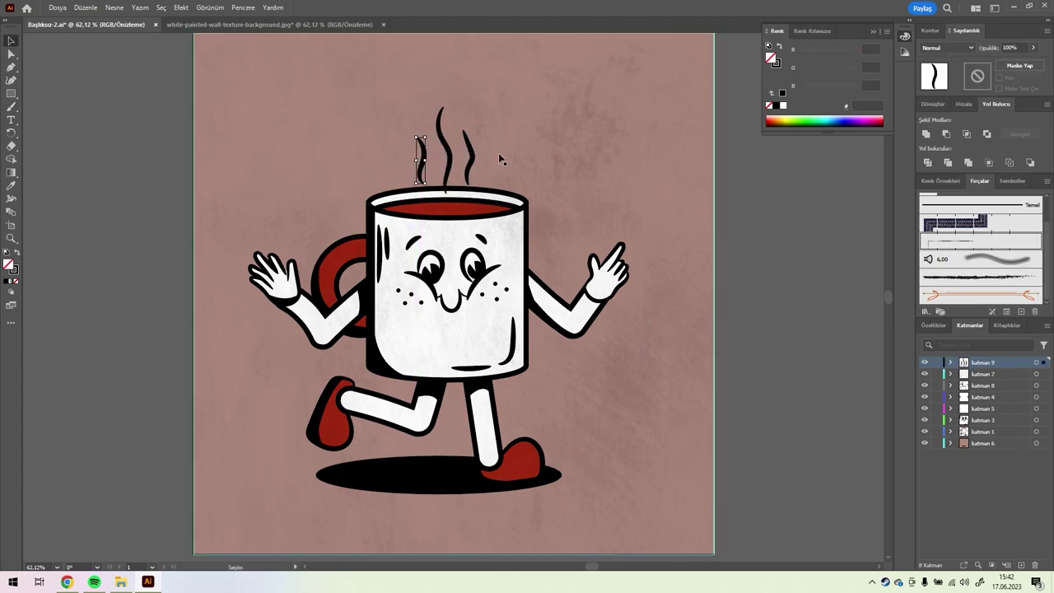
pyautogui.hotkey('ctrl', '1')
pyautogui.hotkey('shift', '`')
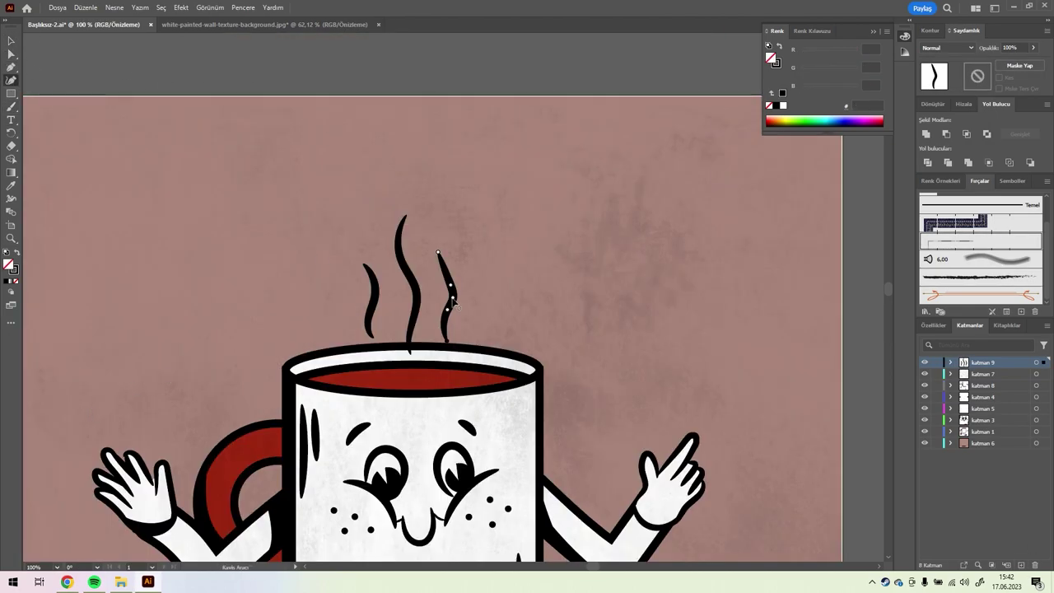
pyautogui.scroll(-2, 453, 247)
pyautogui.press('v')
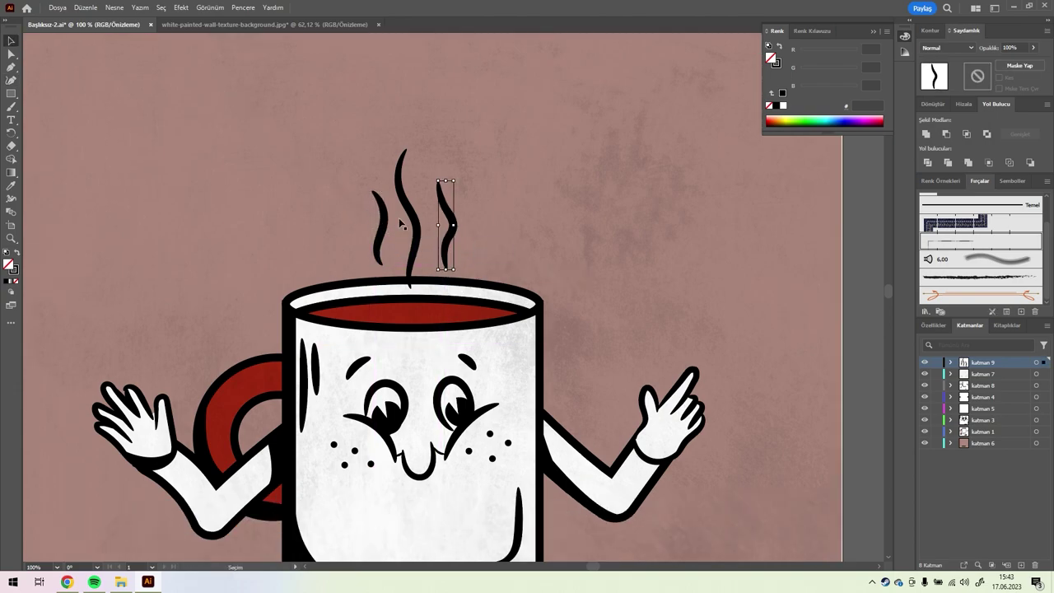
pyautogui.moveTo(813, 539); pyautogui.dragTo(839, 516)
# - Export the artwork for screens, then start retyping the placeholder text as COFFEE
pyautogui.hotkey('ctrl', '0')
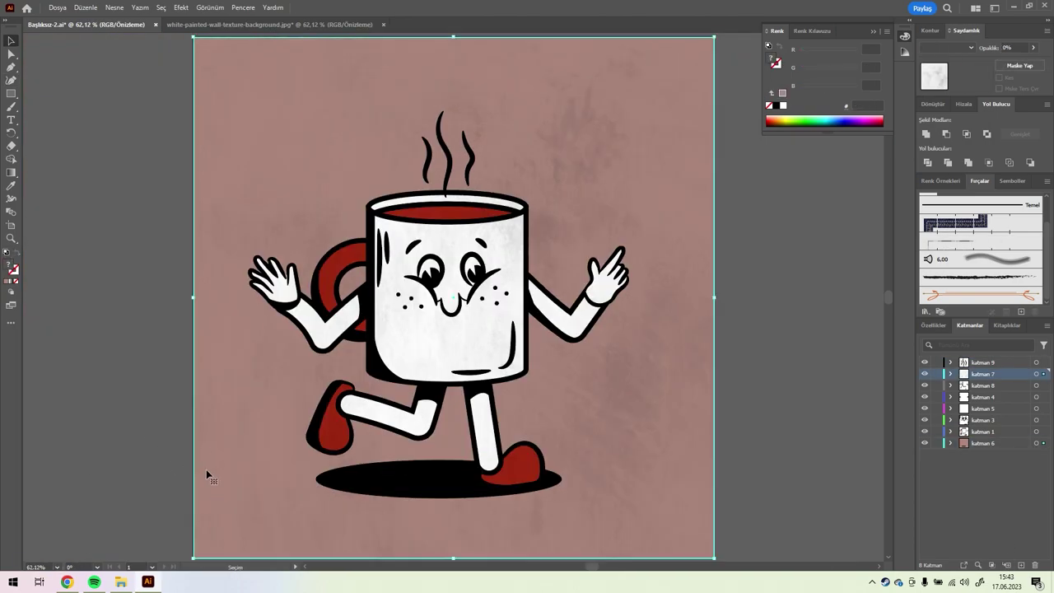
pyautogui.click(761, 418)
pyautogui.click(56, 7)
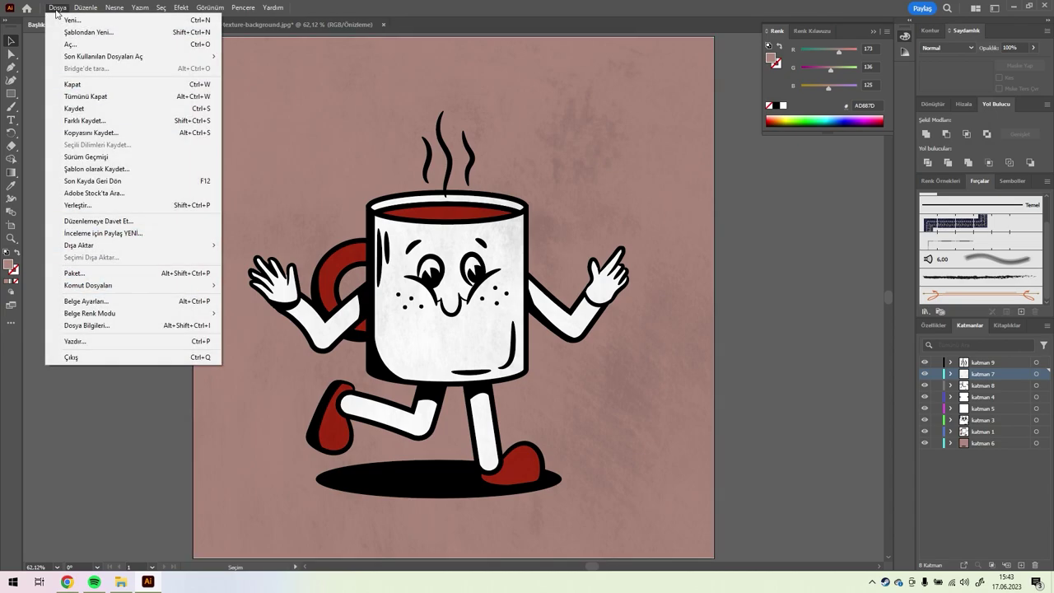
pyautogui.click(272, 242)
pyautogui.click(680, 414)
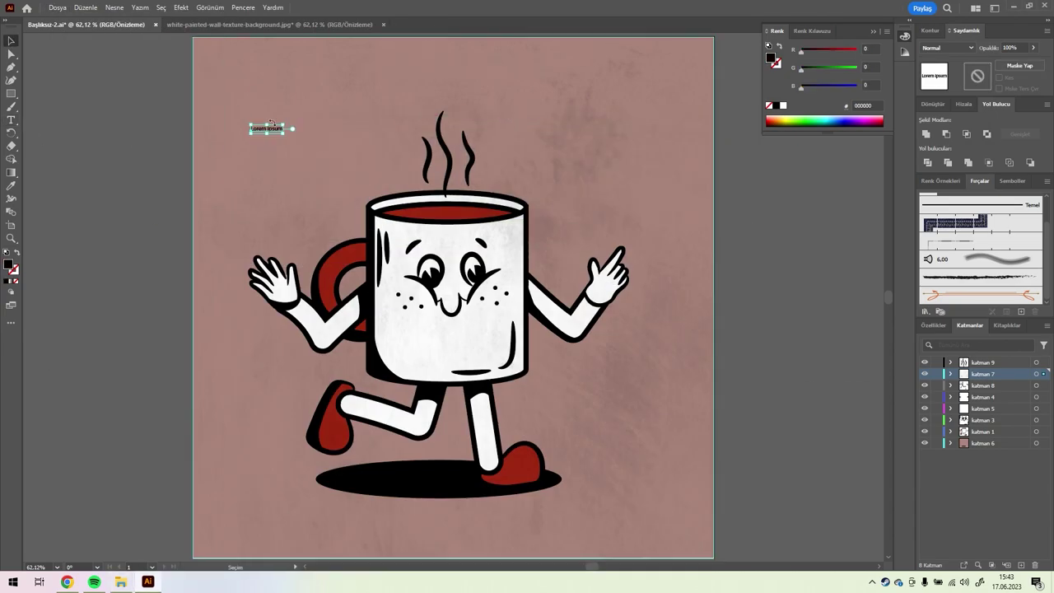
pyautogui.doubleClick(266, 129)
pyautogui.write('c')
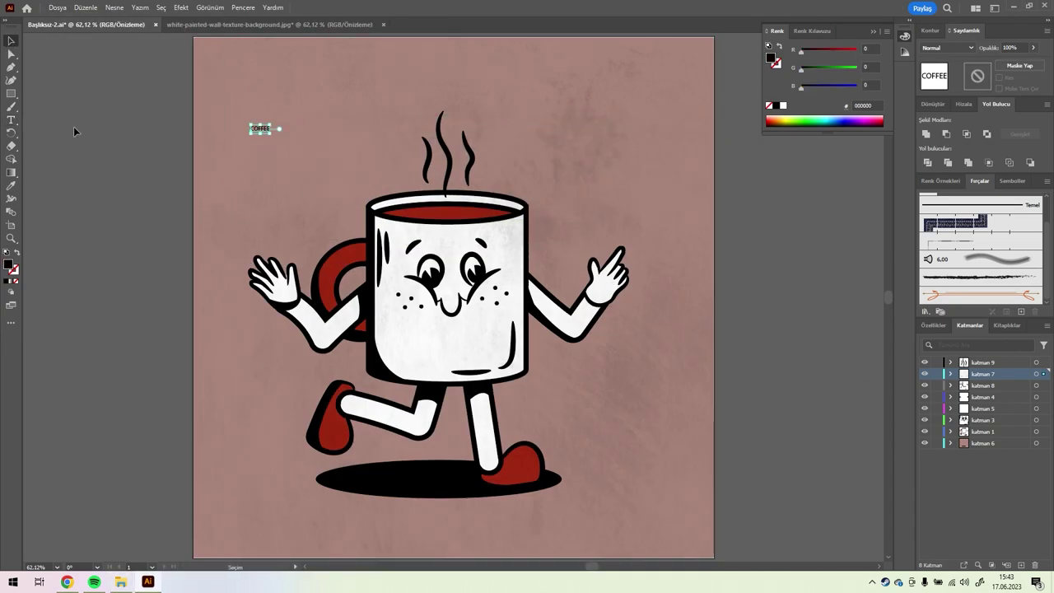
# - Set COFFEE in Cooper Black via the Character panel and move it to the top
pyautogui.click(243, 7)
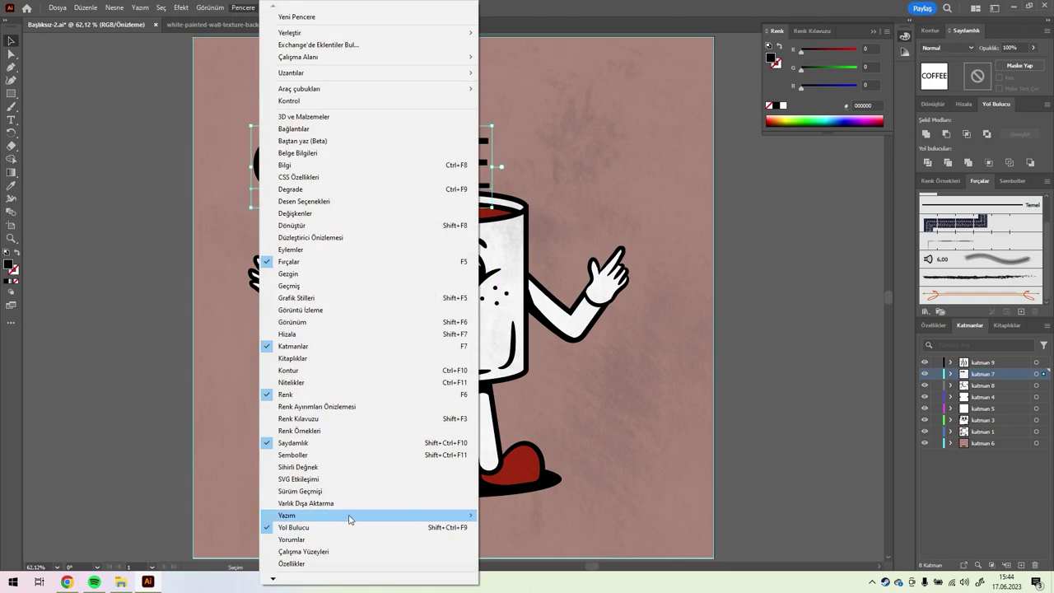
pyautogui.click(506, 444)
pyautogui.click(721, 138)
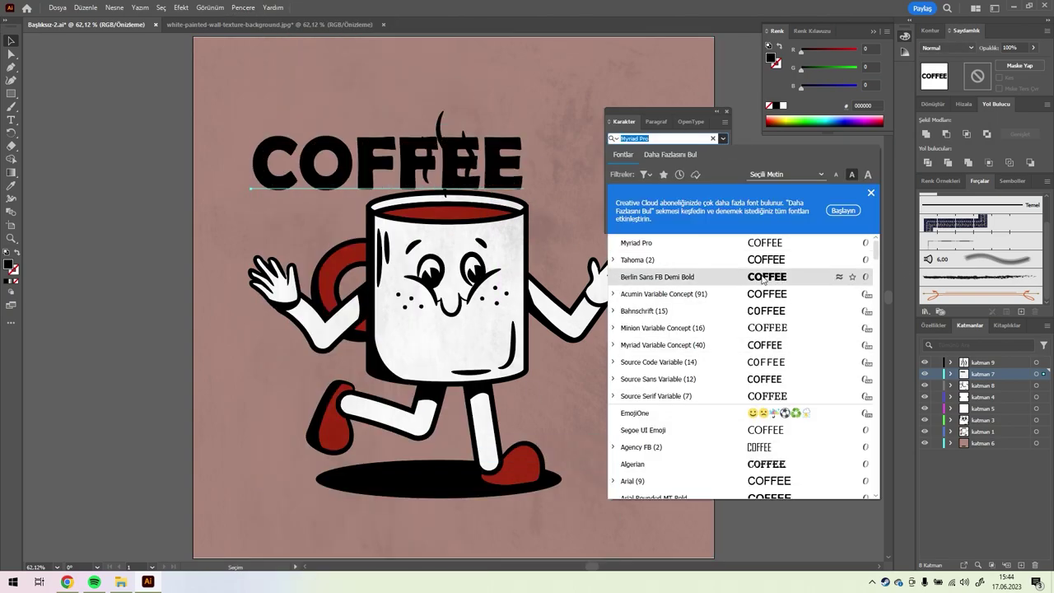
pyautogui.scroll(-5, 763, 280)
pyautogui.scroll(-5, 762, 341)
pyautogui.click(766, 478)
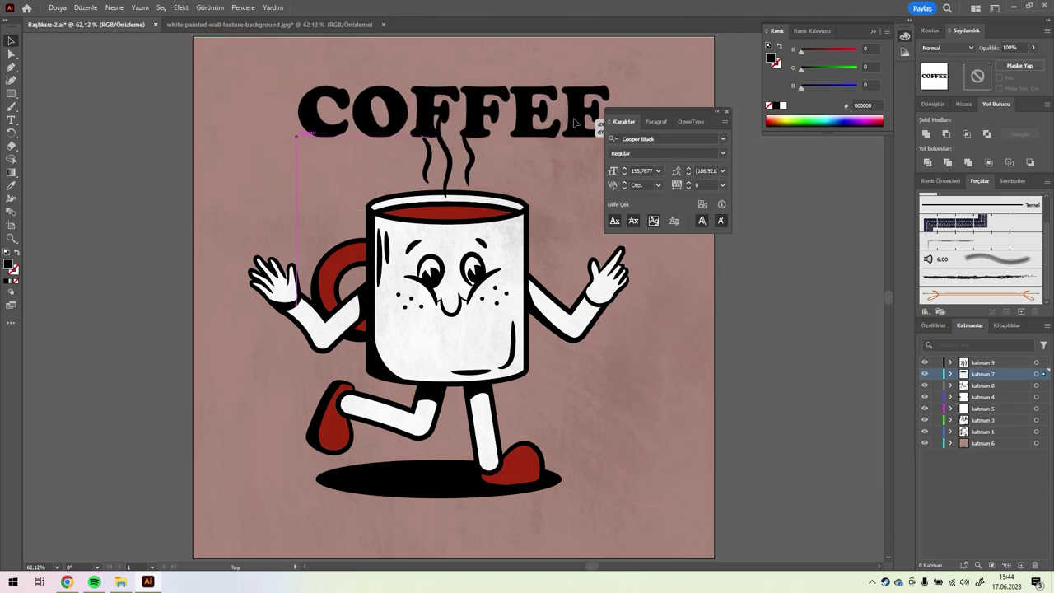
pyautogui.moveTo(575, 122); pyautogui.dragTo(566, 105)
pyautogui.moveTo(655, 121); pyautogui.dragTo(795, 169)
# - Select the mug character without the background and scale it down
pyautogui.hotkey('ctrl', 'a')
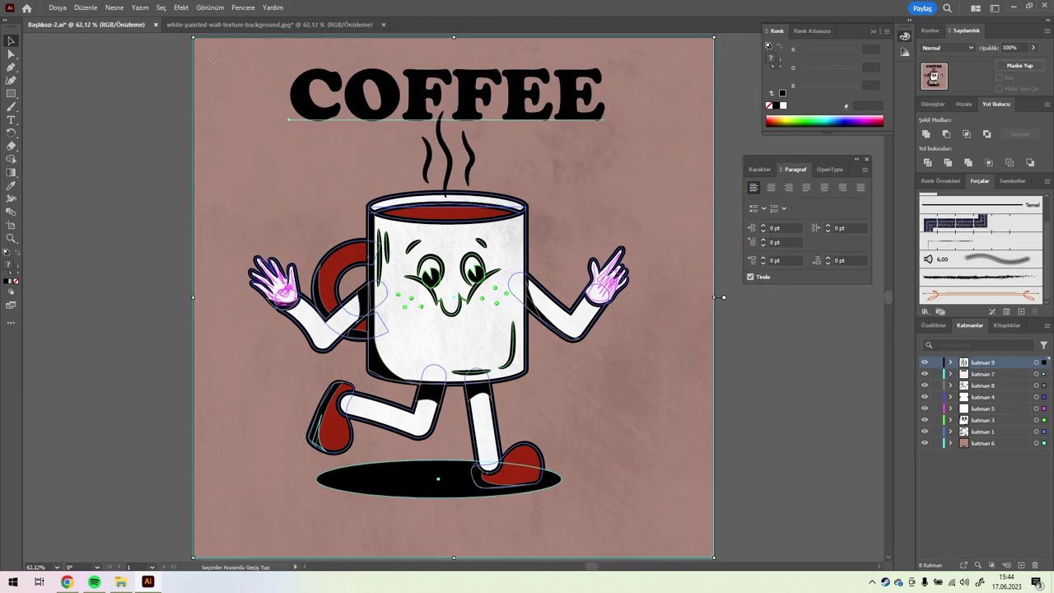
pyautogui.keyDown('shift'); pyautogui.click(698, 500); pyautogui.keyUp('shift')
pyautogui.moveTo(629, 499); pyautogui.dragTo(606, 471)
# - Alt-drag a copy of COFFEE to the bottom and change it to TIME
pyautogui.click(569, 124)
pyautogui.moveTo(569, 124); pyautogui.dragTo(539, 514)
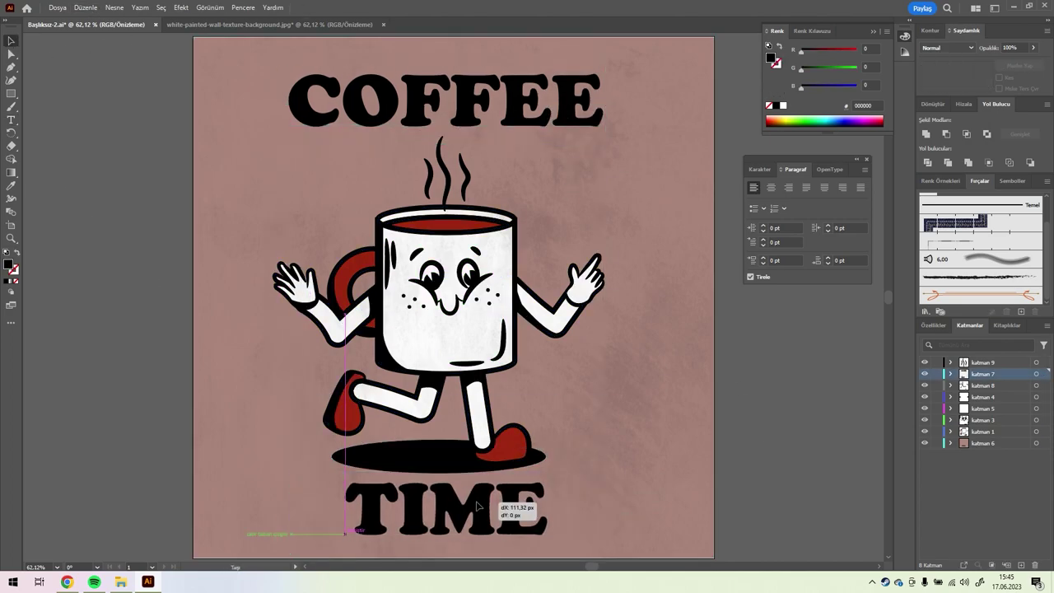
pyautogui.click(526, 511)
pyautogui.click(242, 7)
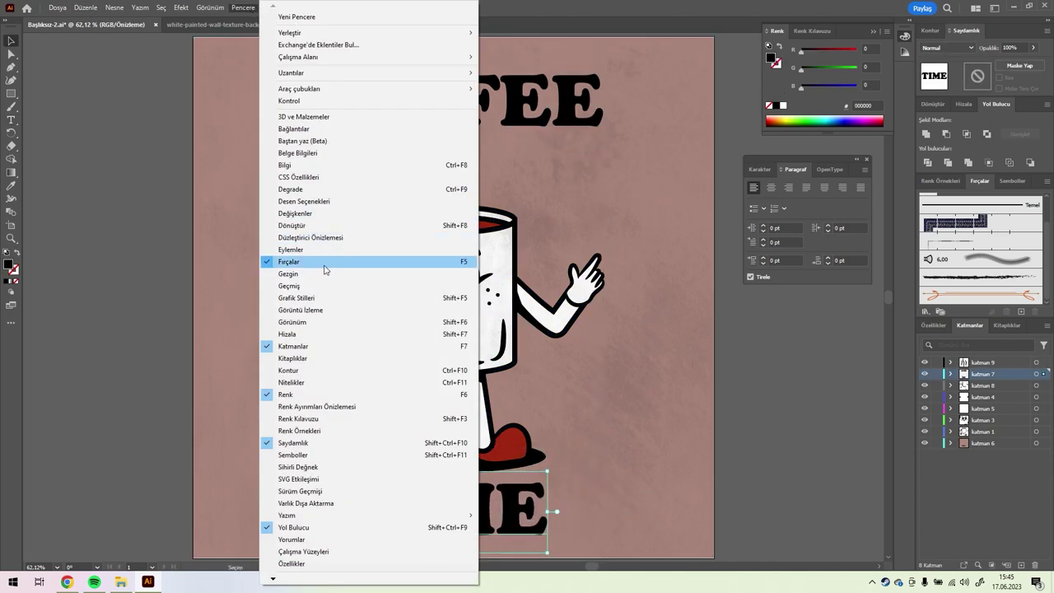
pyautogui.click(325, 269)
# - Align the mug group and paste a copy in front of the COFFEE title
pyautogui.click(955, 110)
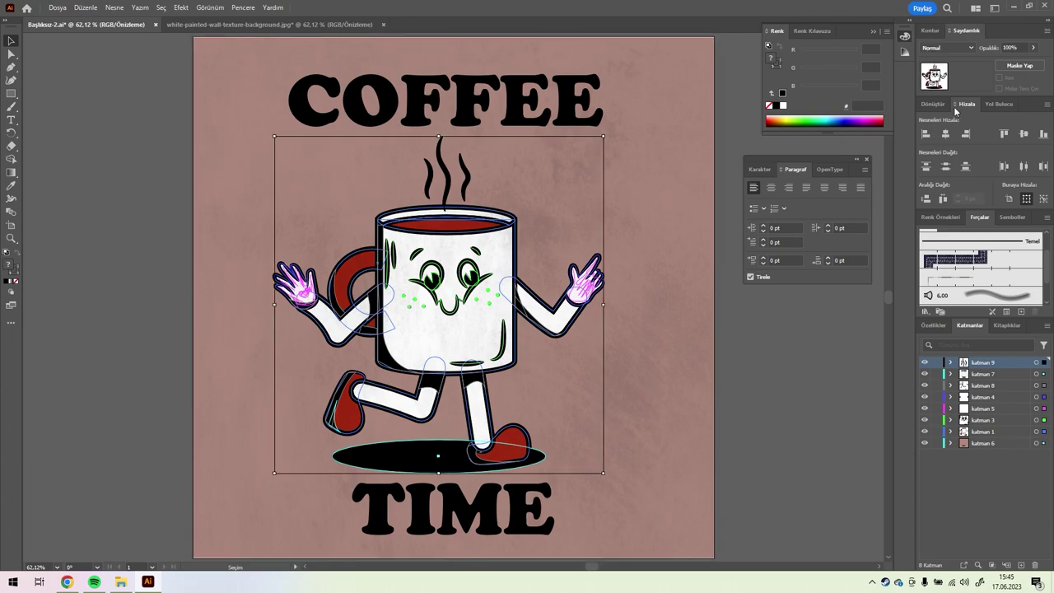
pyautogui.rightClick(535, 317)
pyautogui.click(546, 452)
pyautogui.click(606, 107)
pyautogui.click(85, 7)
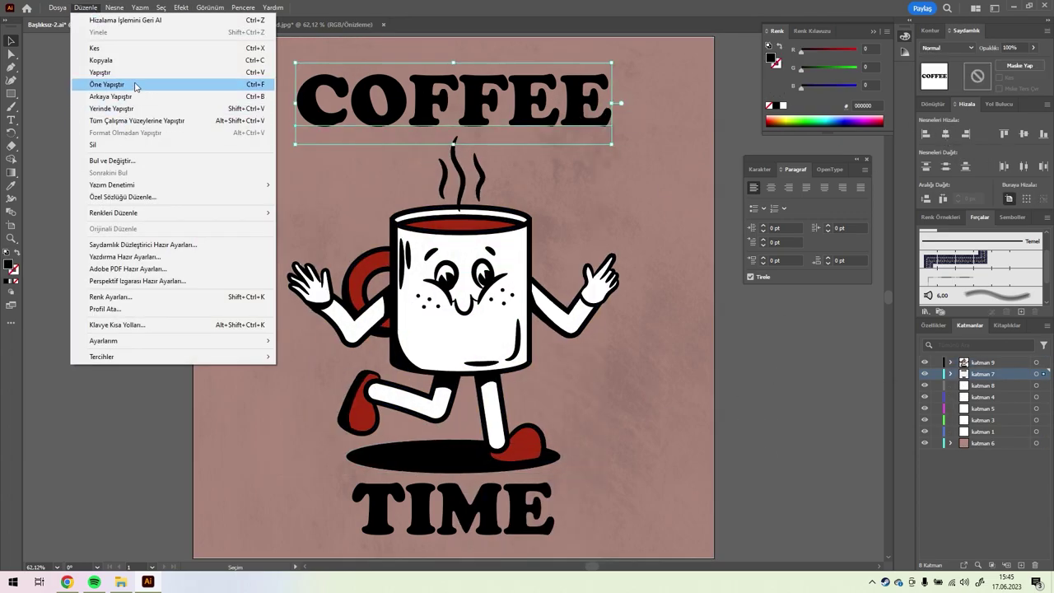
pyautogui.click(136, 85)
pyautogui.press('Return')
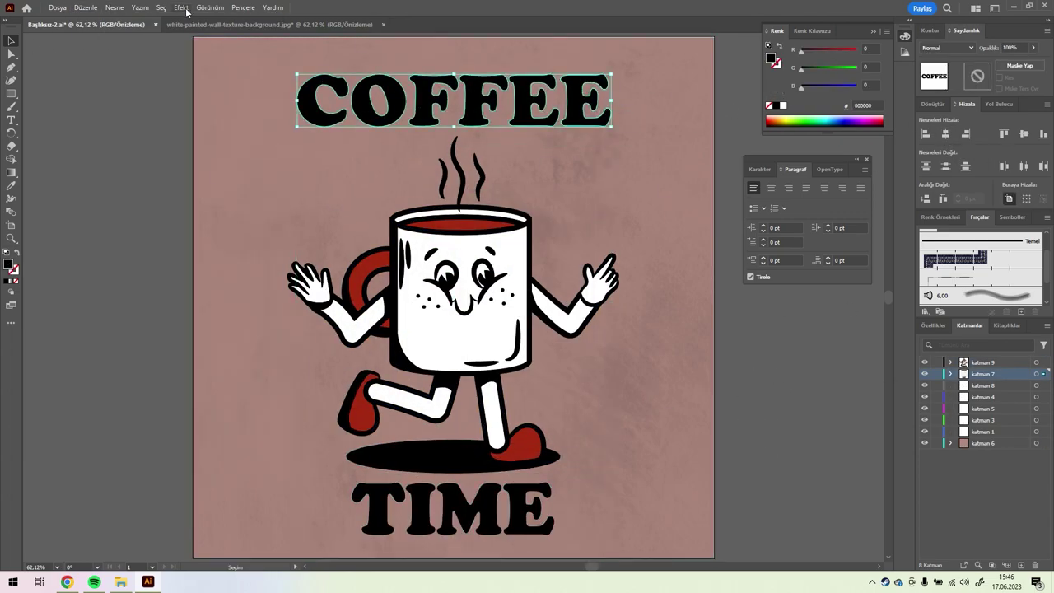
# - Apply an Arc warp with 20% bend to COFFEE
pyautogui.click(181, 7)
pyautogui.click(346, 160)
pyautogui.moveTo(200, 235); pyautogui.dragTo(182, 237)
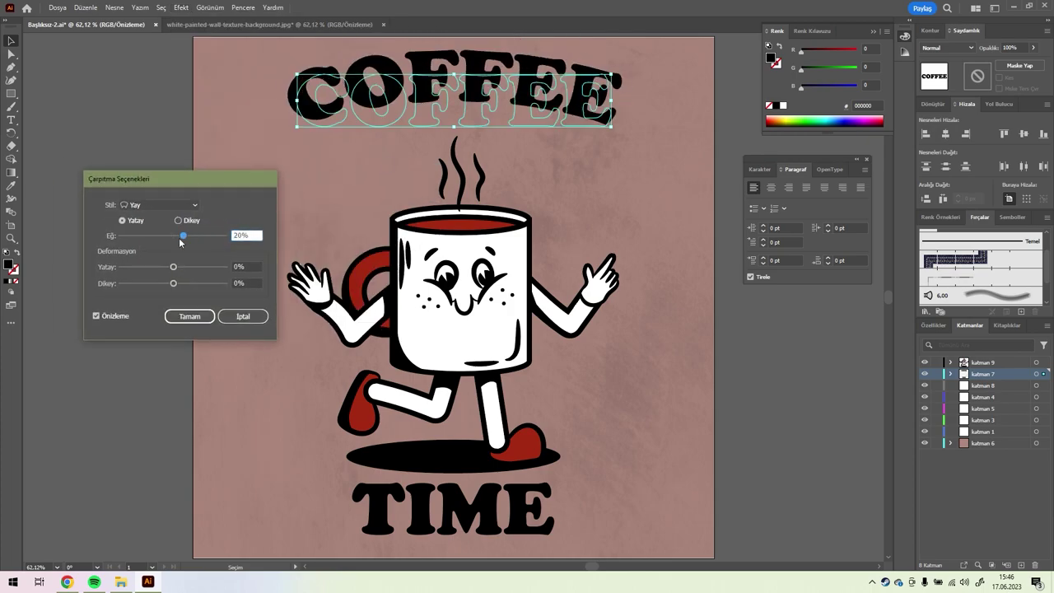
pyautogui.click(189, 316)
pyautogui.hotkey('ctrl', 'shift', 'a')
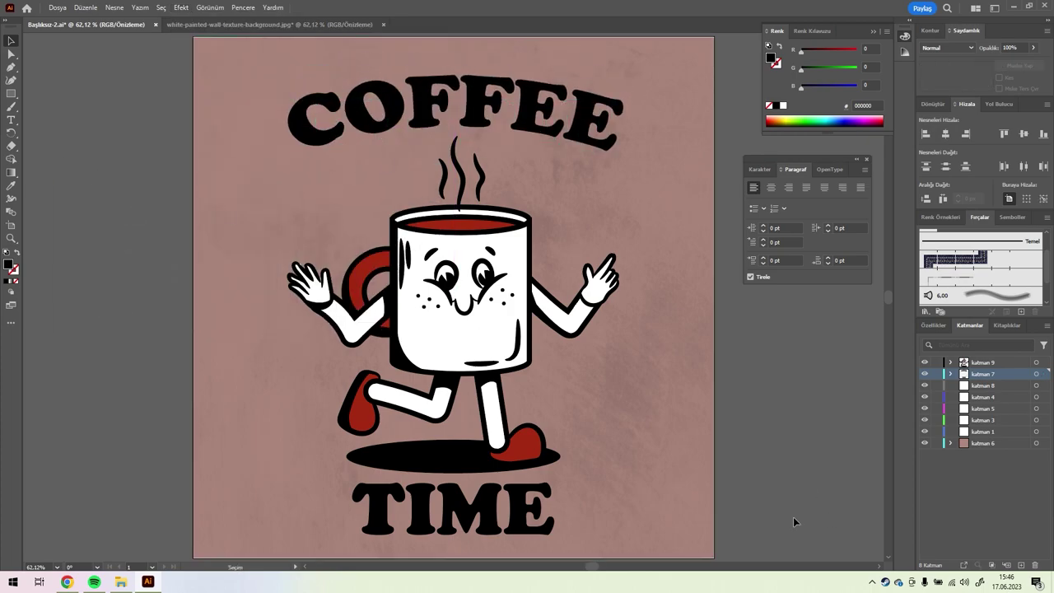
# - Zoom in on the mouth and add a small stroke at the smile's right corner
pyautogui.hotkey('ctrl', 'alt', 't')
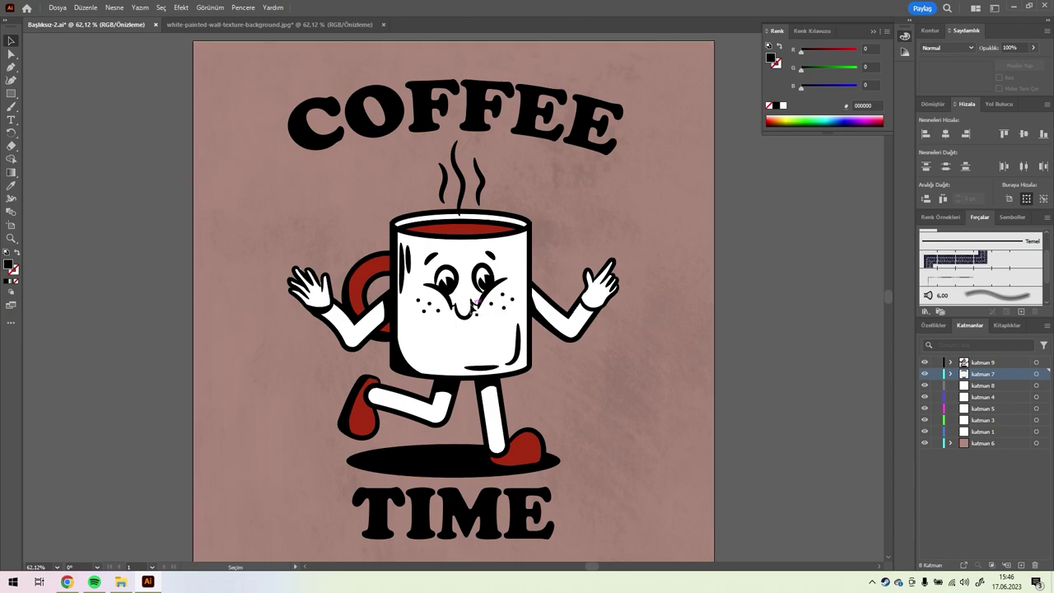
pyautogui.rightClick(502, 331)
pyautogui.press('Escape')
pyautogui.moveTo(436, 278); pyautogui.dragTo(493, 374)
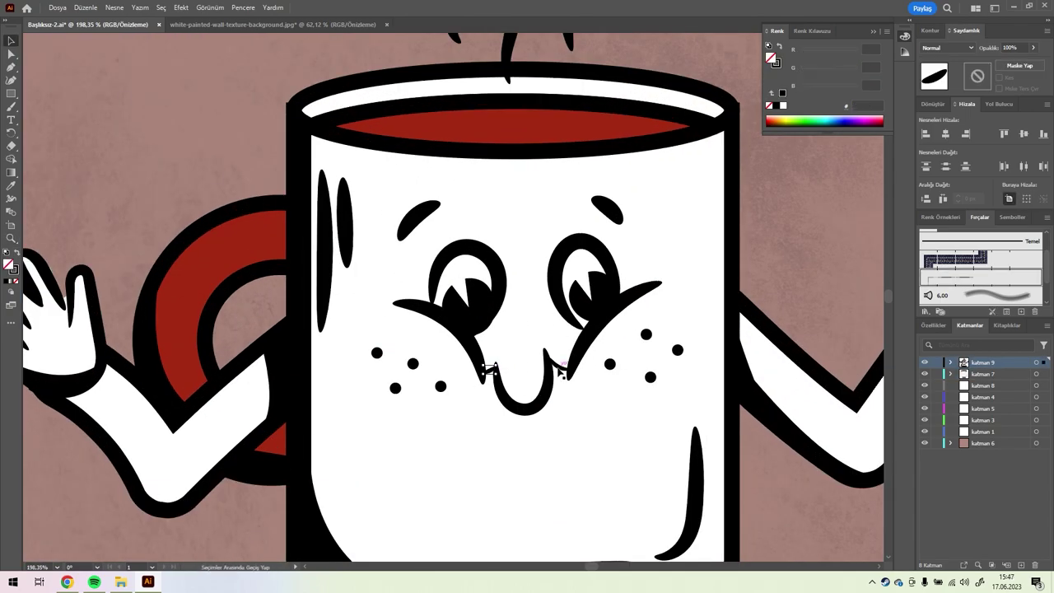
pyautogui.moveTo(560, 371); pyautogui.dragTo(565, 369)
pyautogui.hotkey('ctrl', '0')
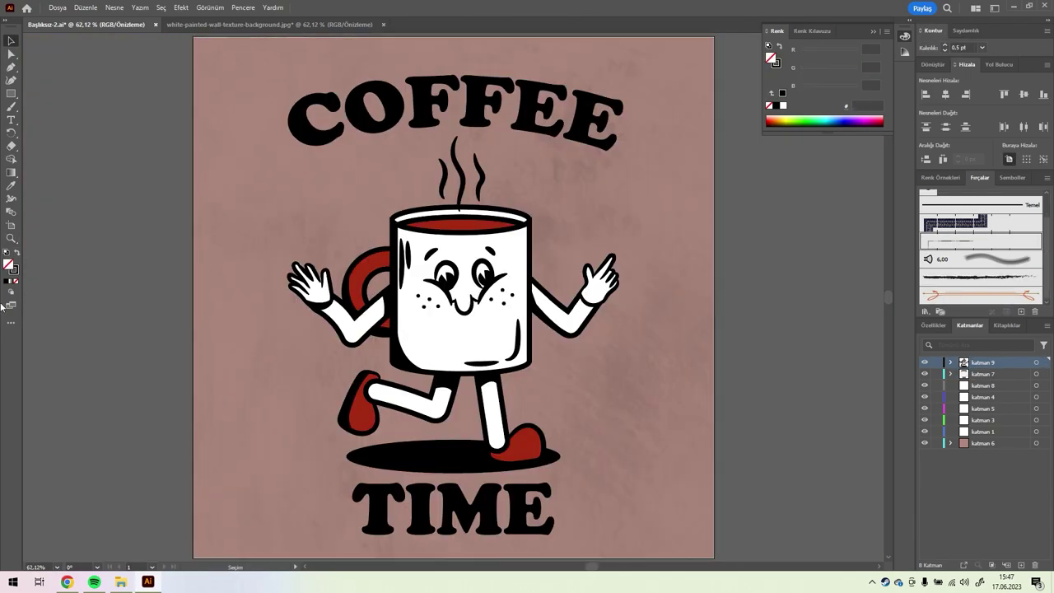
pyautogui.click(57, 7)
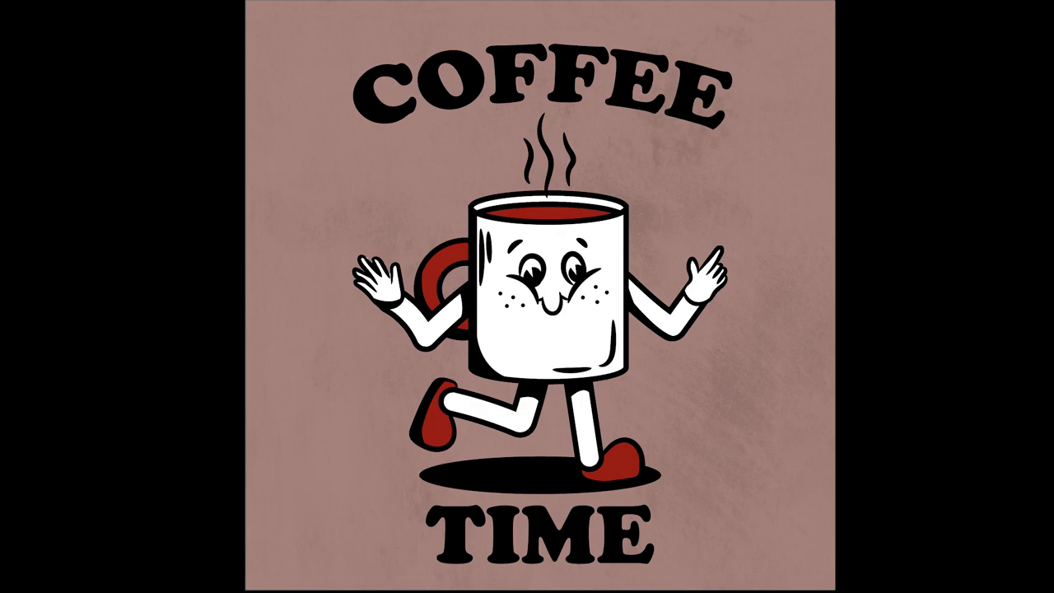